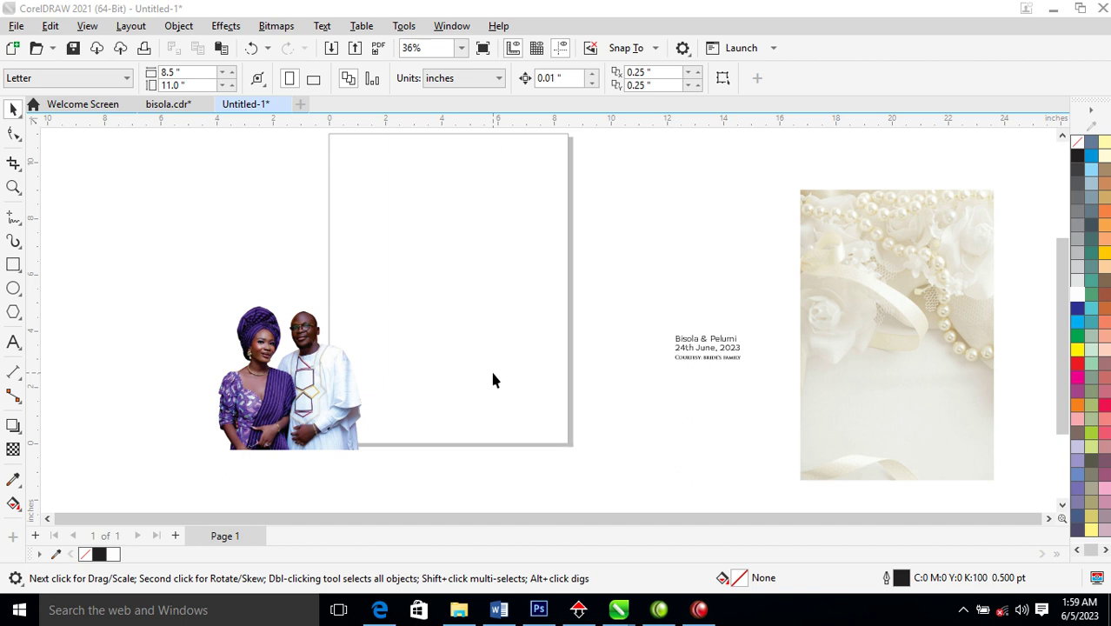
Step: Set the page size of the document to A5
click(286, 258)
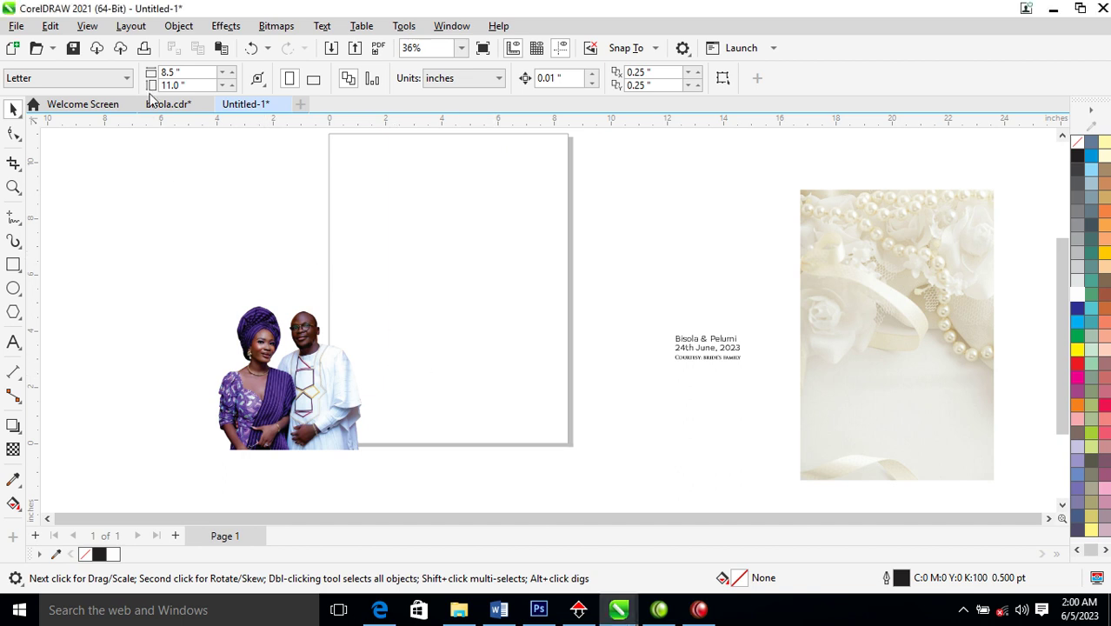
click(120, 77)
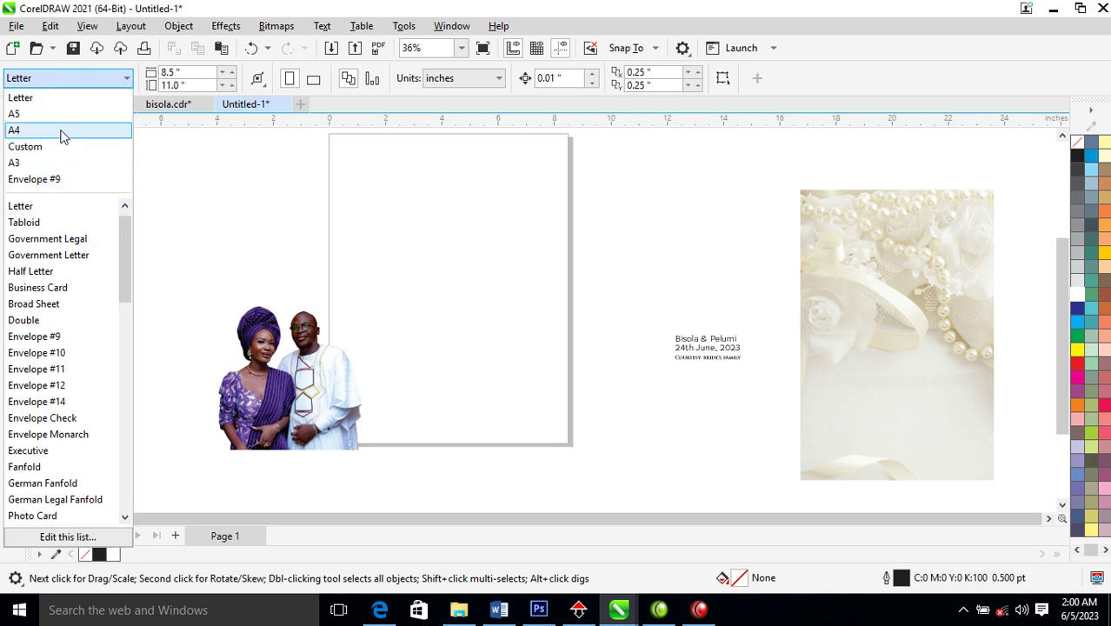
click(15, 114)
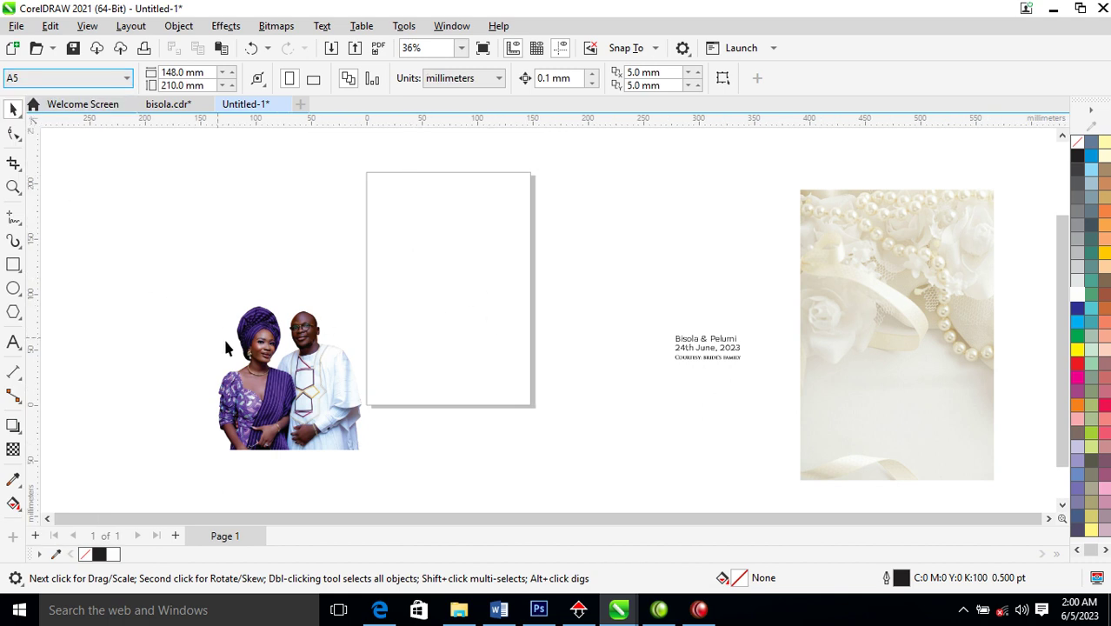
Step: Draw a rectangle covering the whole page, about 148 by 209 mm, and fill it with white
click(13, 265)
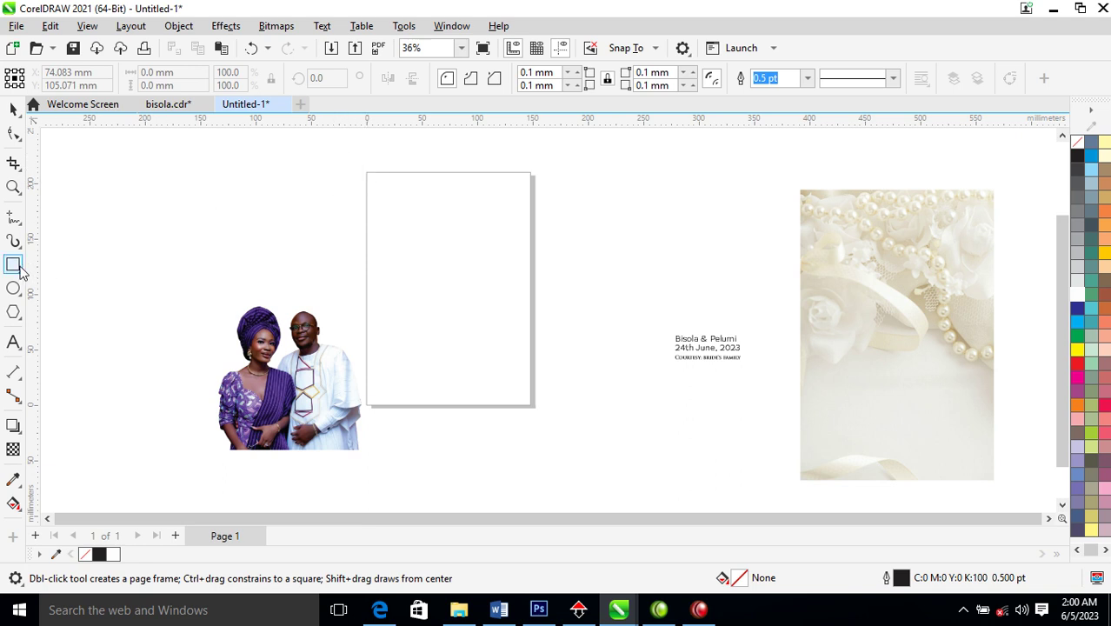
drag(367, 171, 536, 405)
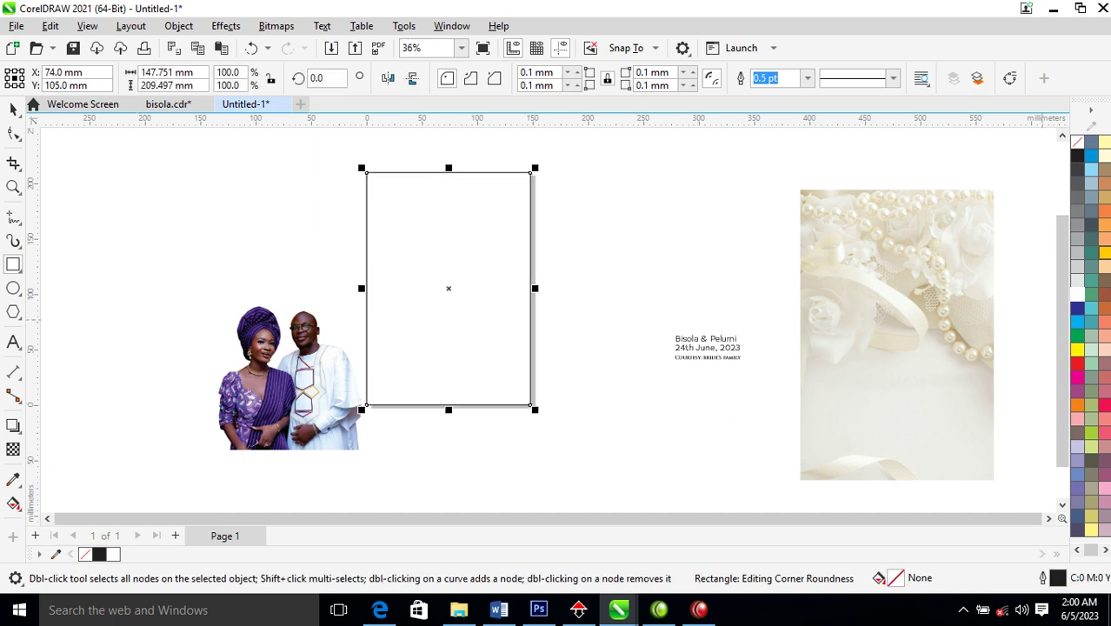
click(1077, 293)
key(space)
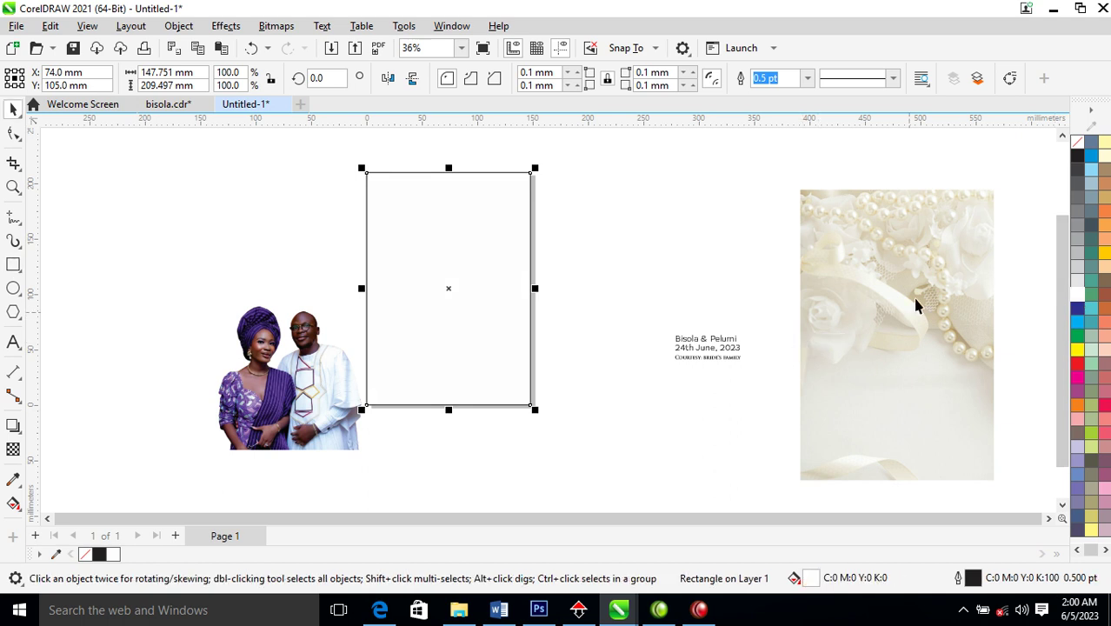
Step: PowerClip the floral wedding background image inside the page rectangle and shift it down so the pearls and flowers fill the upper part
drag(932, 282, 494, 208)
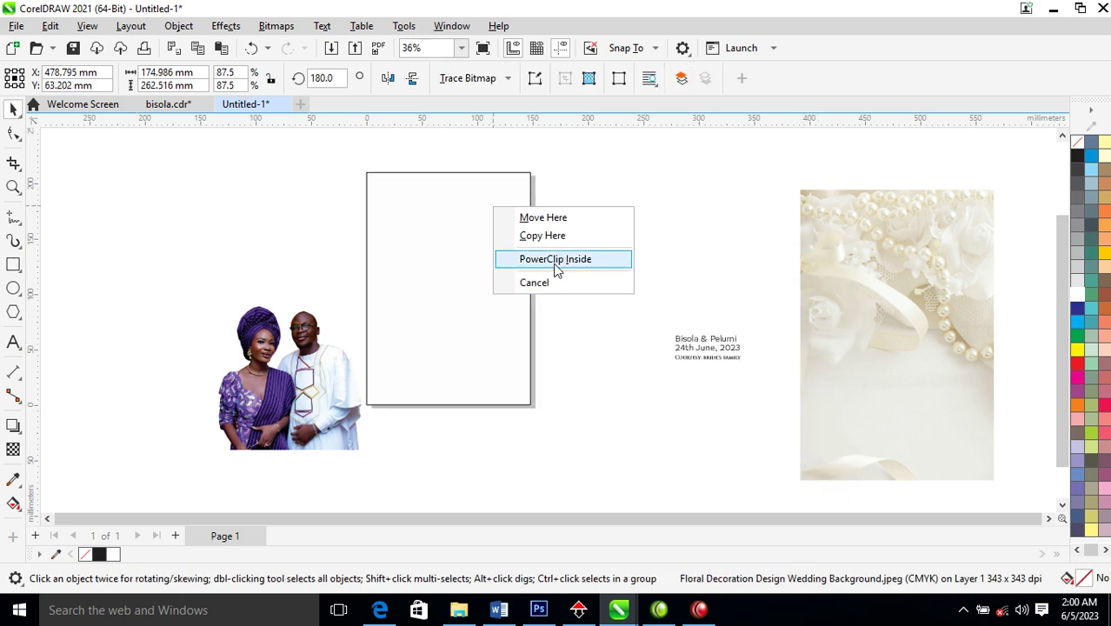
click(556, 259)
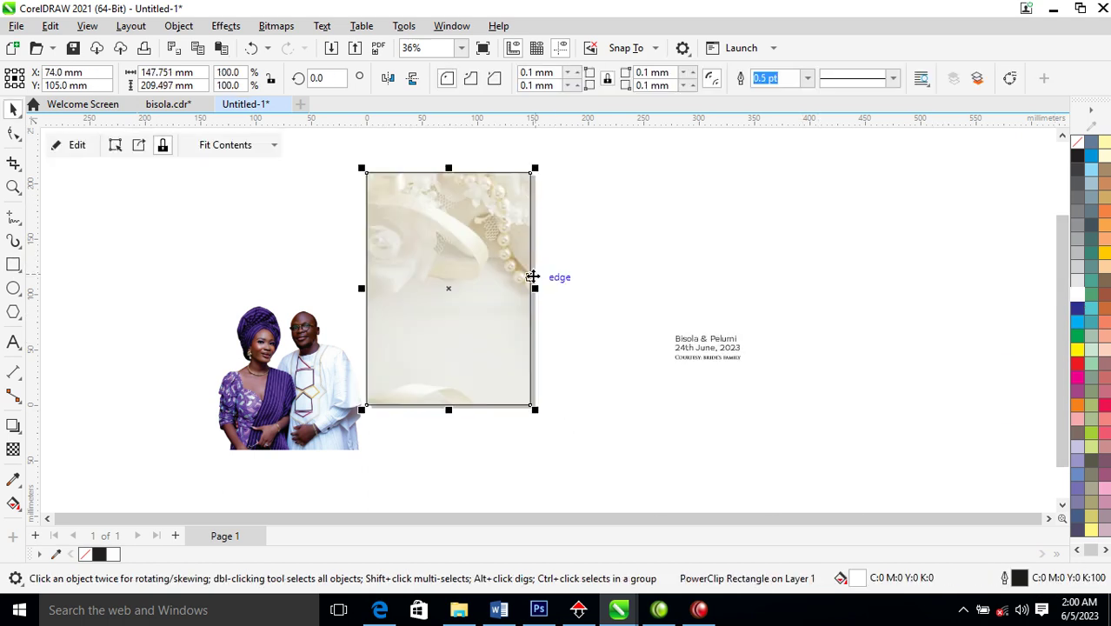
ctrl+click(509, 211)
drag(503, 223, 502, 263)
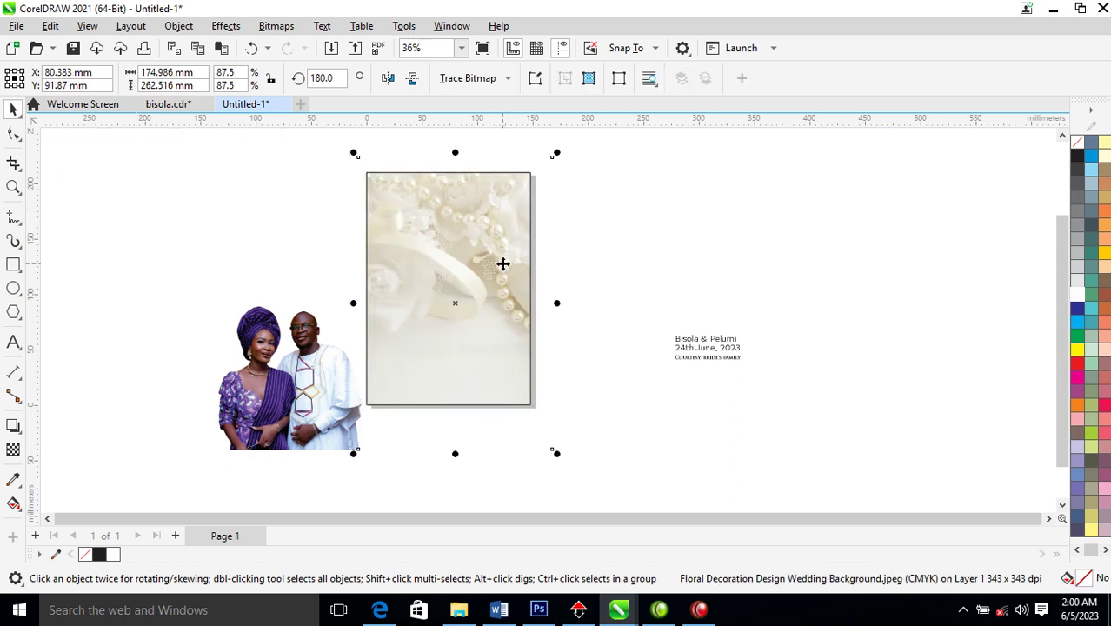
click(640, 309)
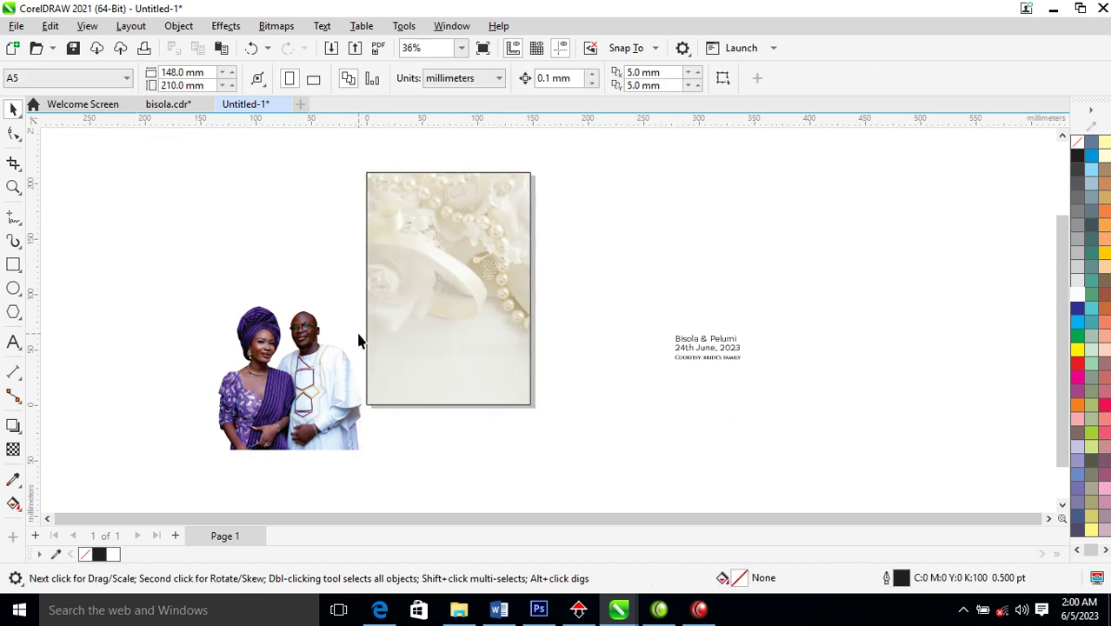
Step: Draw a square about 57 mm wide in the middle of the page
click(13, 265)
drag(402, 268, 469, 333)
key(space)
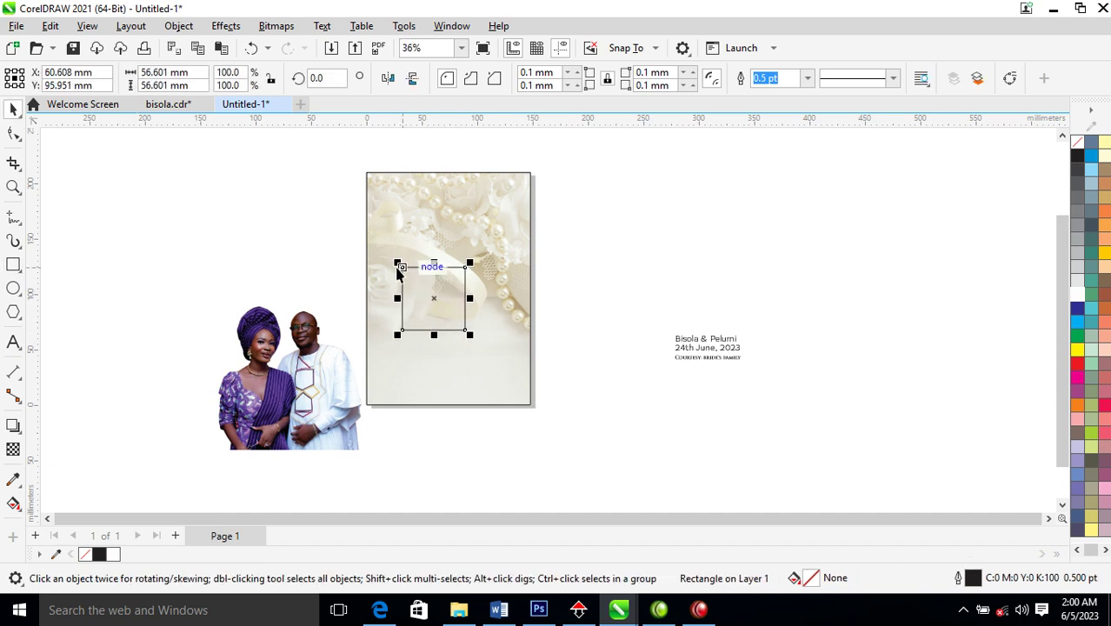
drag(398, 266, 517, 416)
right_click(517, 416)
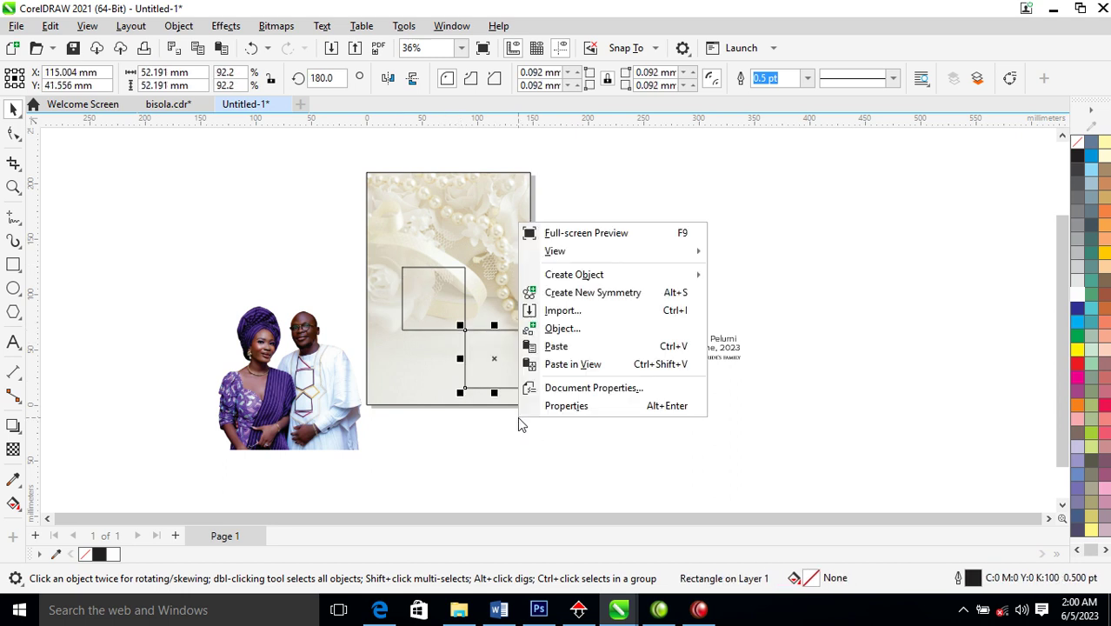
ctrl+click(452, 298)
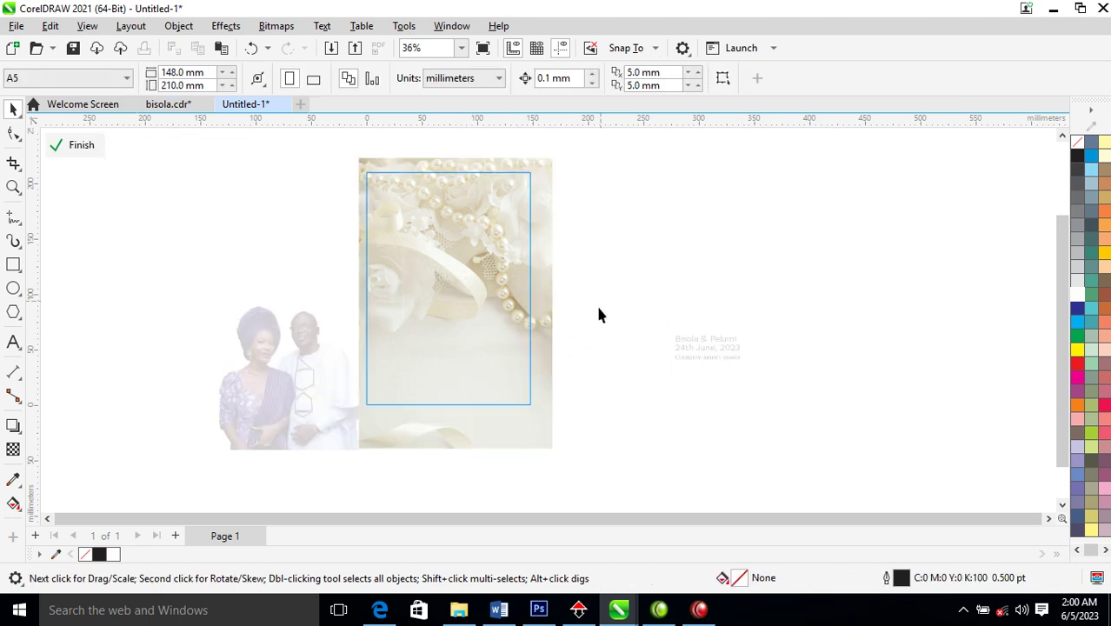
ctrl+click(612, 277)
Step: Add a mirrored copy about 25 mm wide at the large square's lower-right corner and stack three mirrored duplicates of it upward
ctrl+click(476, 349)
ctrl+click(475, 317)
click(466, 315)
drag(397, 261, 484, 327)
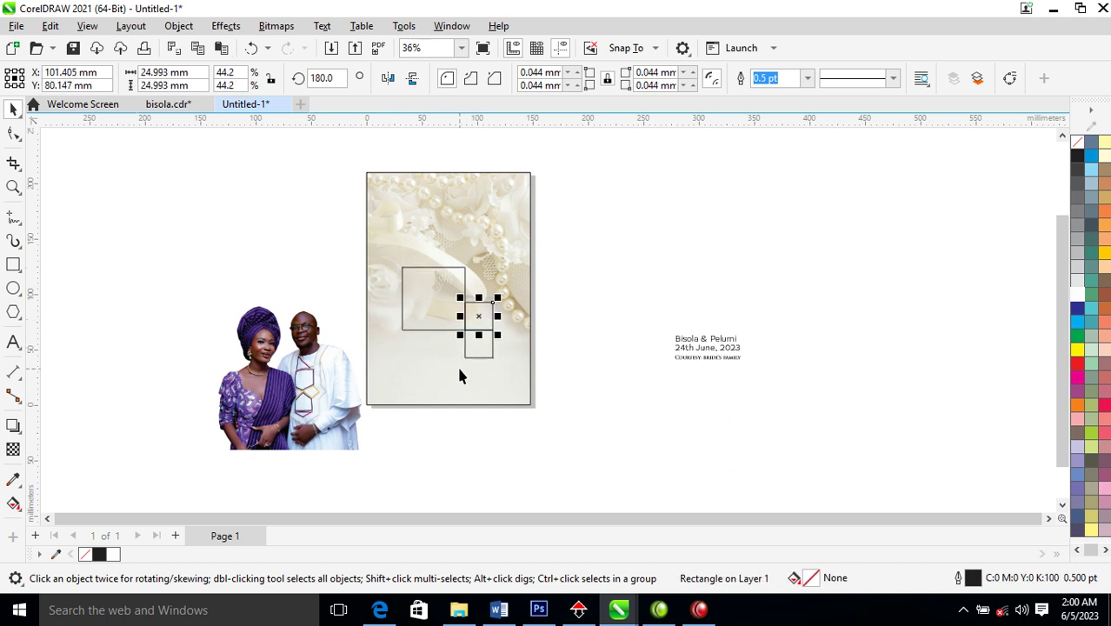
key(ctrl+r)
key(ctrl+r)
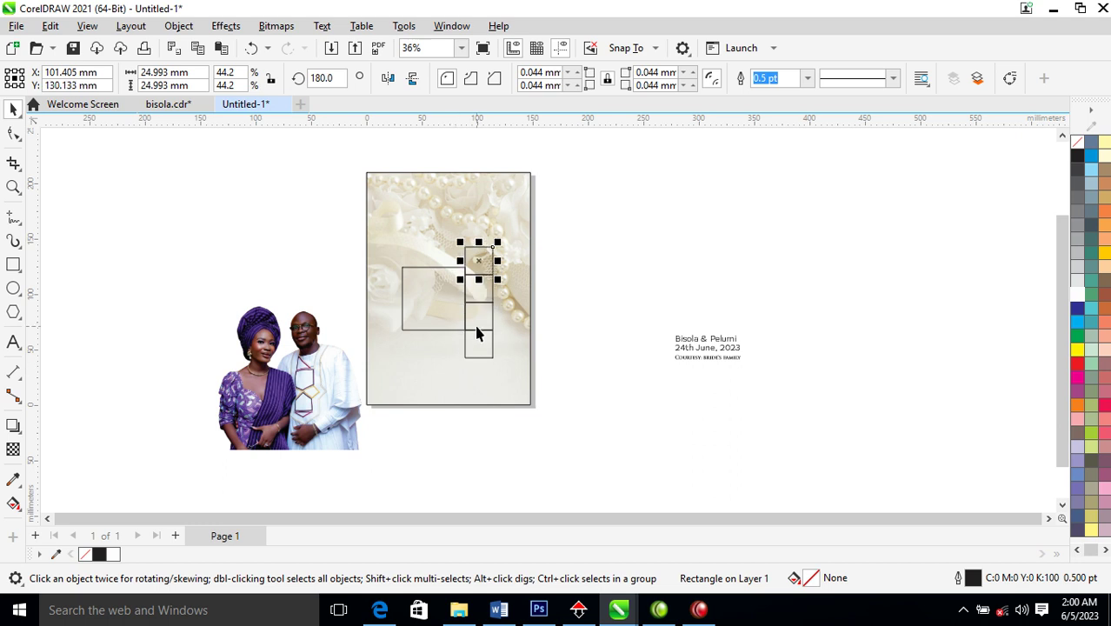
Step: Select the large square together with the four small squares and fill them with white
click(486, 344)
click(492, 356)
drag(511, 360, 522, 306)
drag(391, 386, 390, 386)
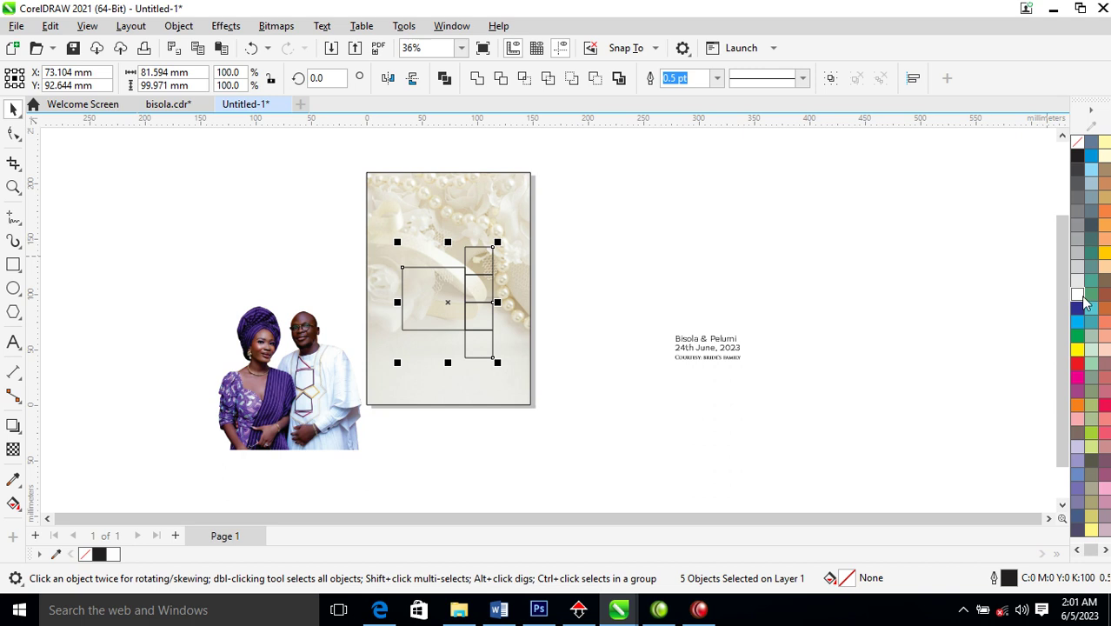
click(1086, 294)
key(Escape)
click(465, 347)
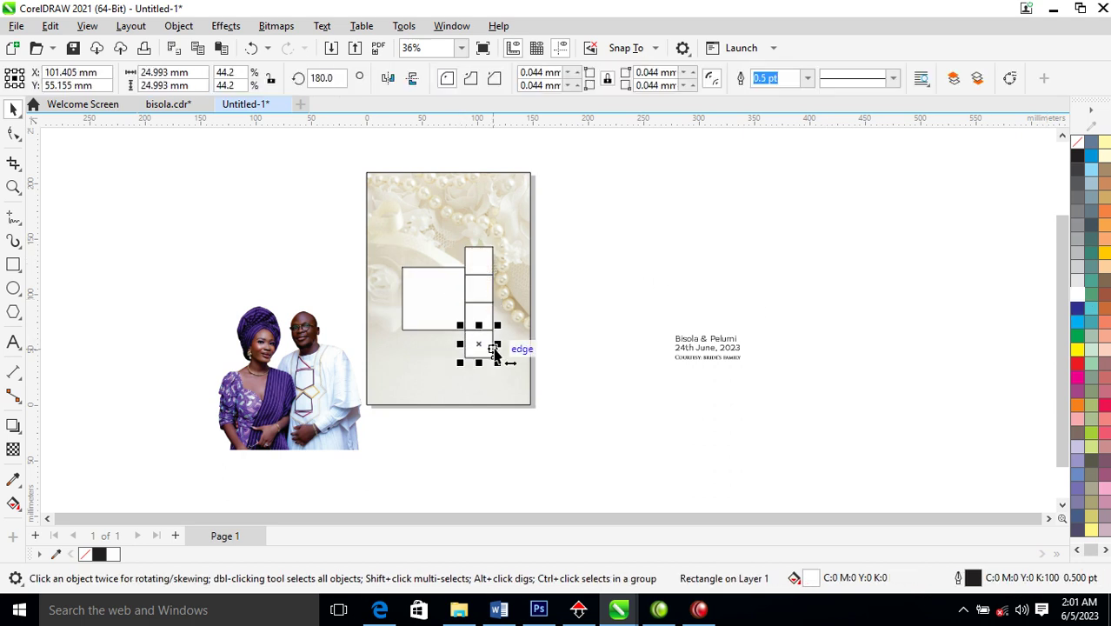
drag(496, 348, 467, 347)
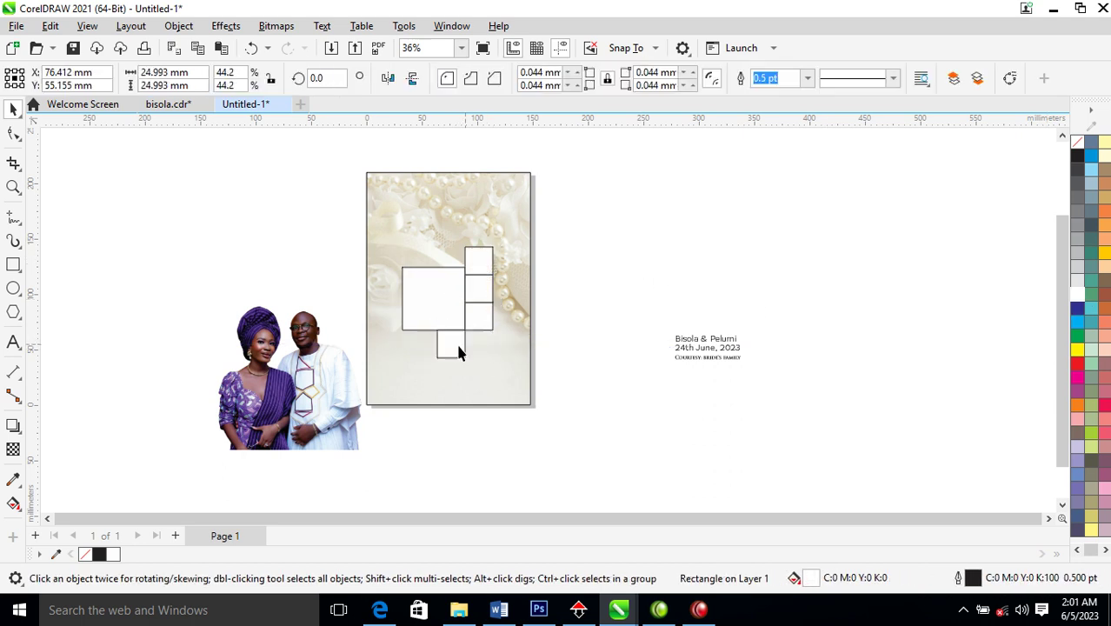
right_click(459, 348)
click(428, 315)
key(ctrl+z)
Step: Mirror two duplicates of the bottom small square leftward to form a row beneath the large square
drag(500, 350, 456, 352)
key(ctrl+r)
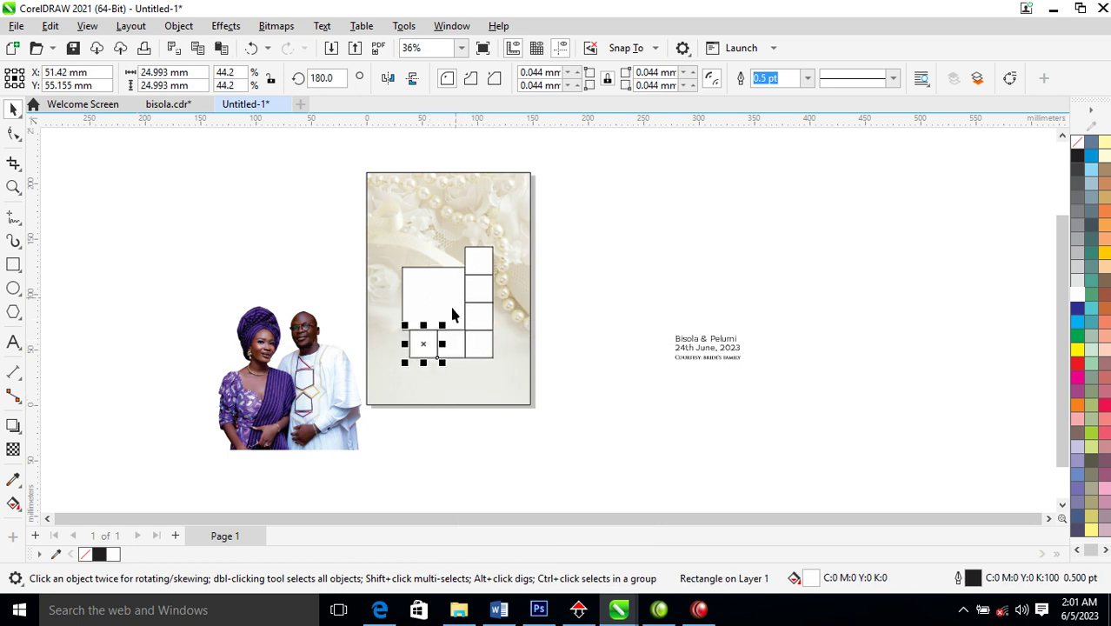
click(480, 267)
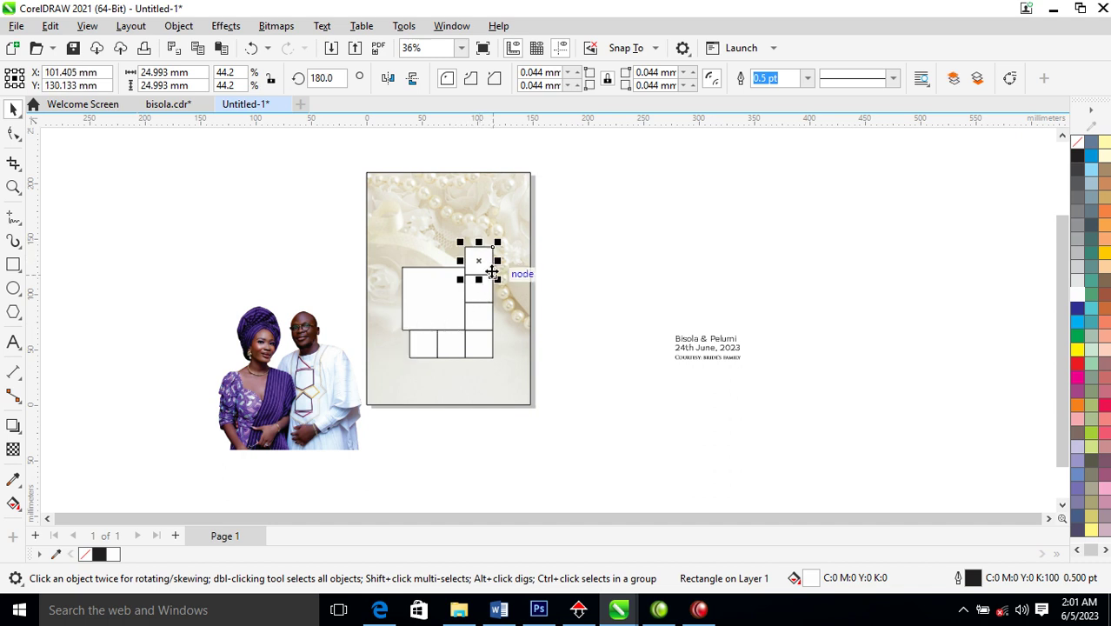
Step: Mirror a duplicate of the large square above it and shrink the duplicate into a tiny square at the upper-right corner
click(448, 315)
drag(433, 337, 434, 241)
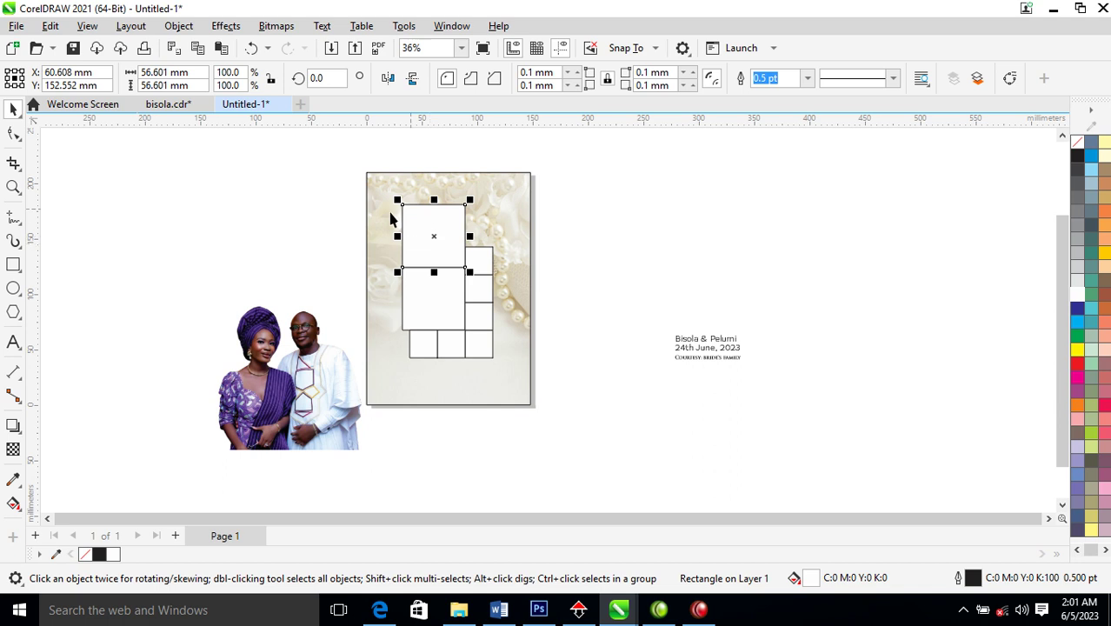
drag(398, 201, 443, 257)
Step: Enlarge all eight squares together to about 112 by 137 mm, place them on the lower page, and group them
drag(608, 214, 363, 397)
drag(481, 299, 453, 328)
click(467, 279)
click(472, 278)
drag(479, 279, 488, 303)
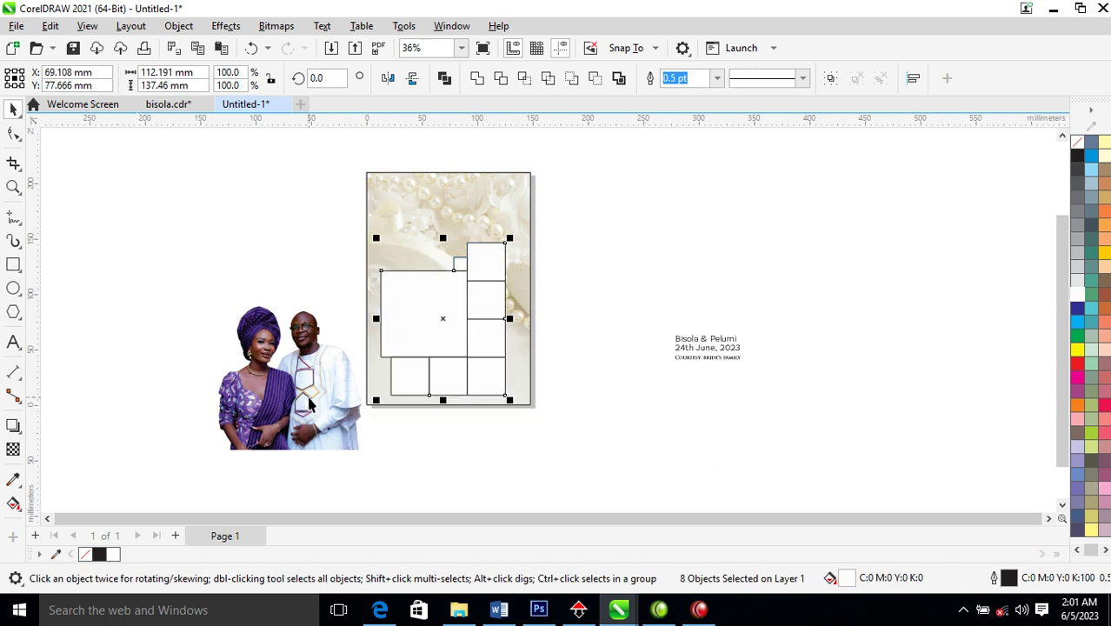
key(ctrl+g)
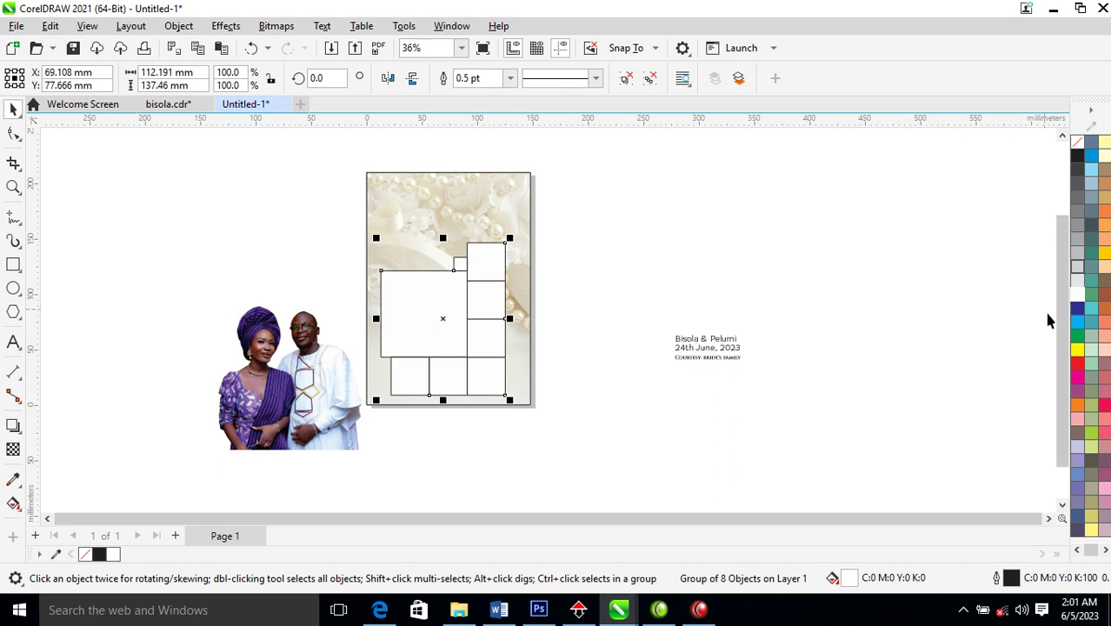
Step: Sample the near-black colour from the woman's headwrap in the couple photo and apply it as fill to all the grouped squares
click(13, 479)
click(262, 318)
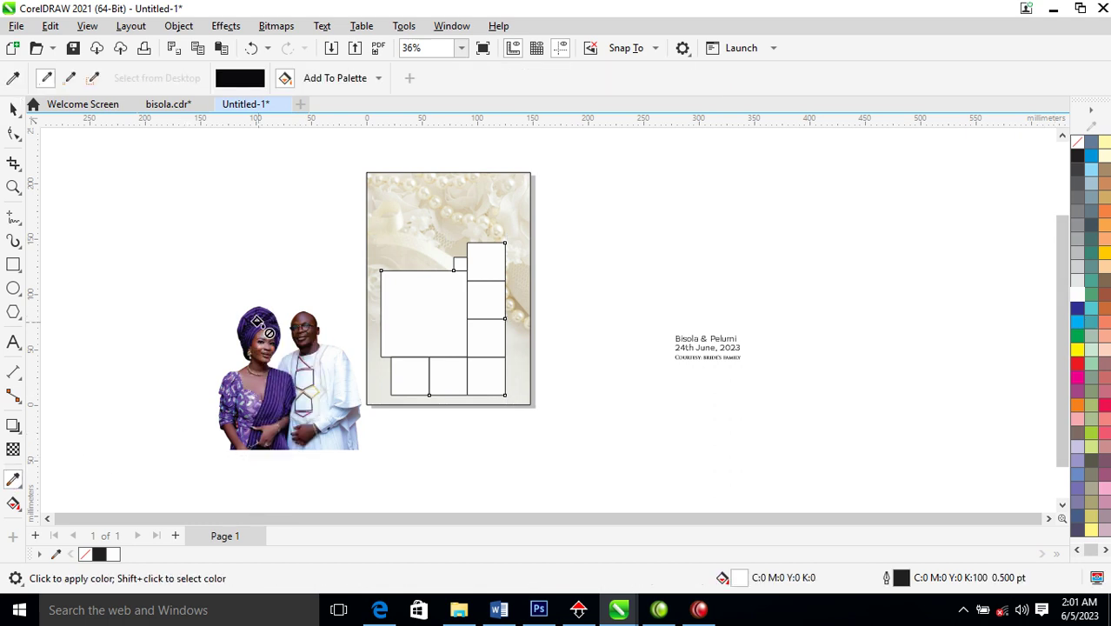
click(405, 317)
key(space)
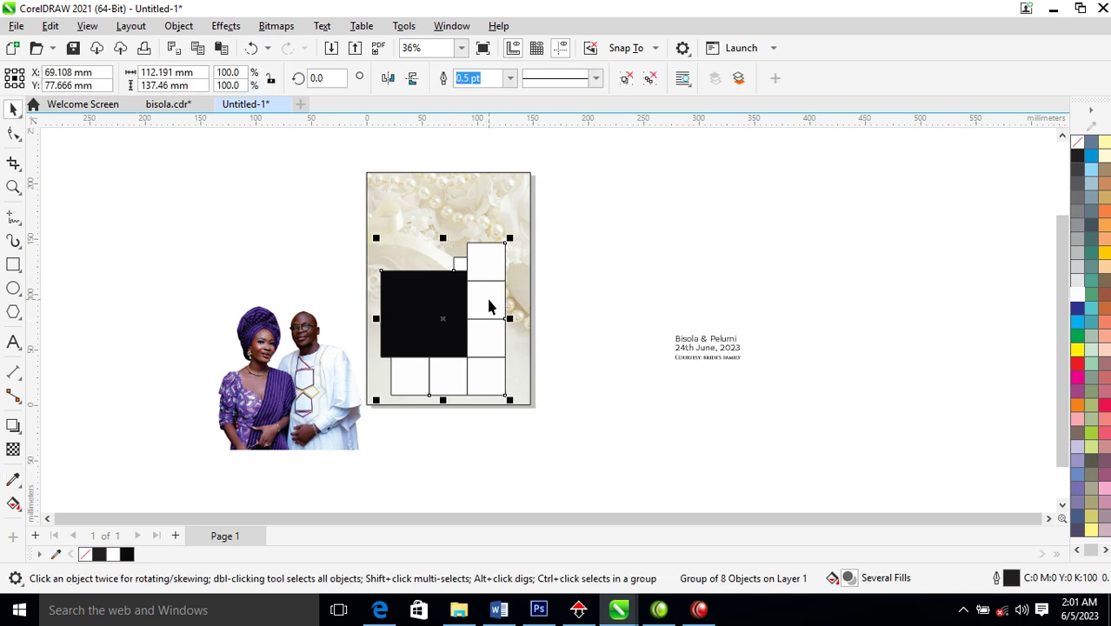
click(489, 300)
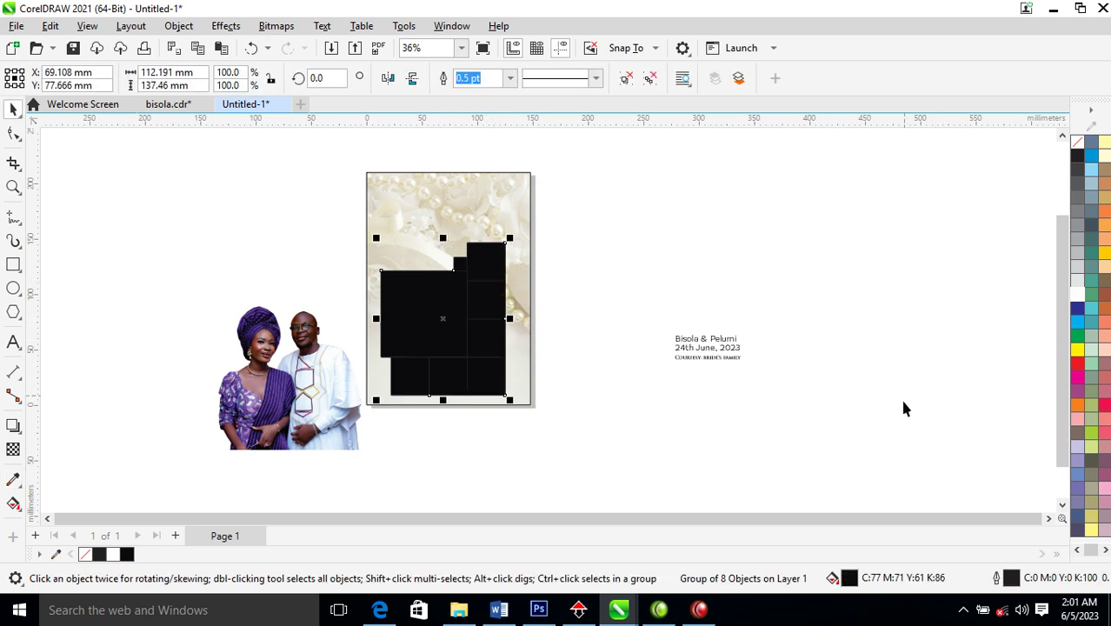
Step: Give the group of squares a white outline with a width of 2 pt
right_click(1078, 296)
click(1024, 303)
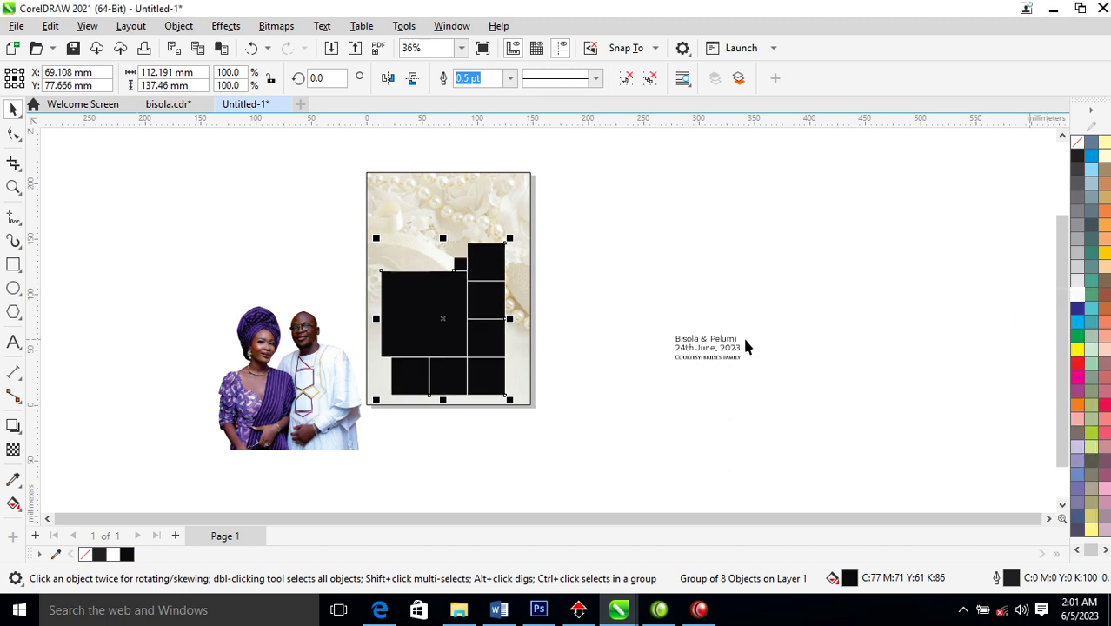
key(F12)
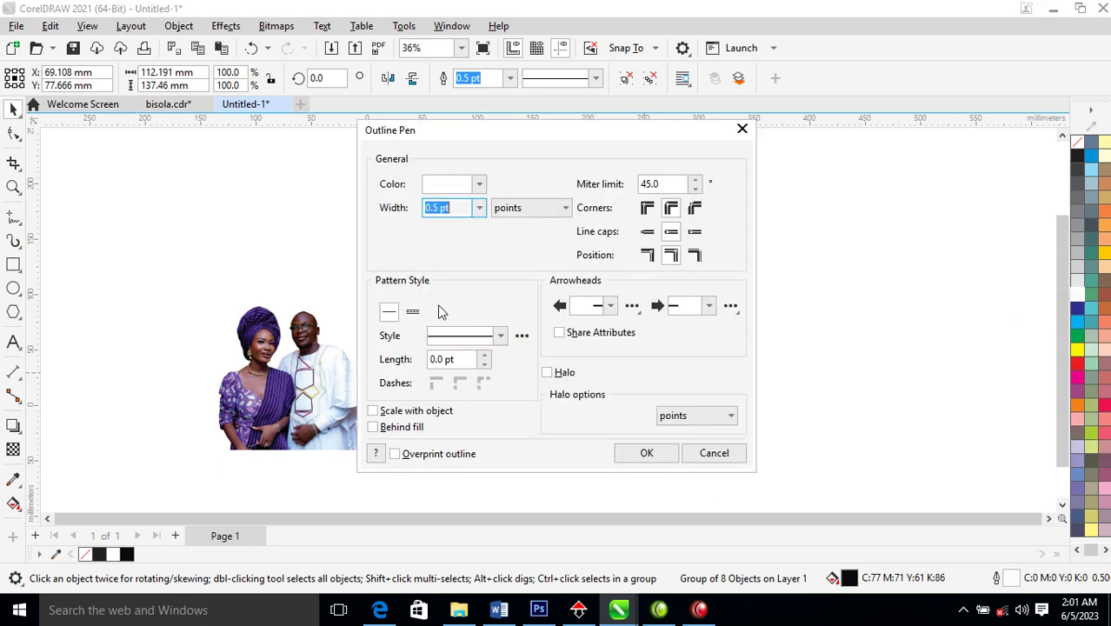
text(2)
key(Return)
Step: PowerClip the couple photo inside the group of squares, then reposition it and enlarge it to about 164 by 161 mm
drag(404, 277, 431, 309)
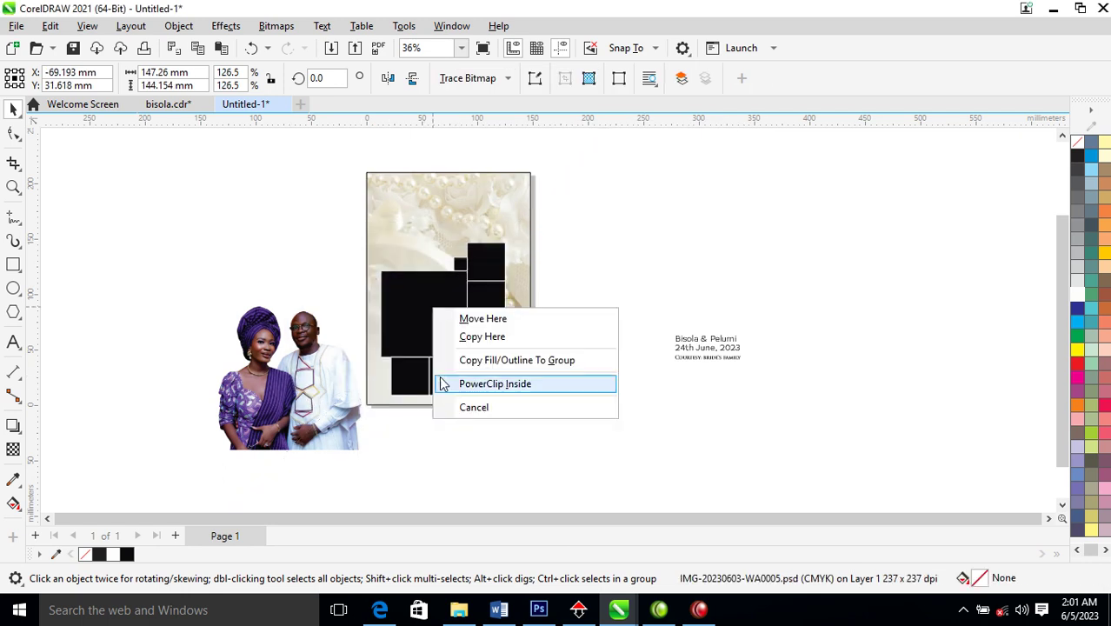
click(496, 383)
ctrl+click(459, 311)
drag(476, 325, 491, 345)
drag(537, 247, 555, 225)
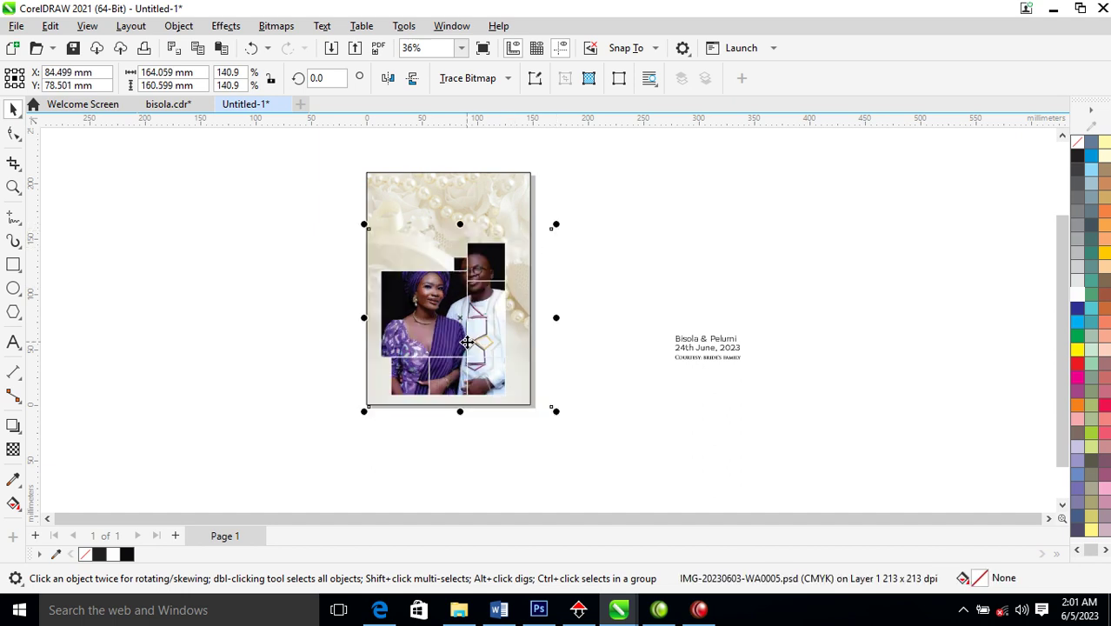
click(628, 258)
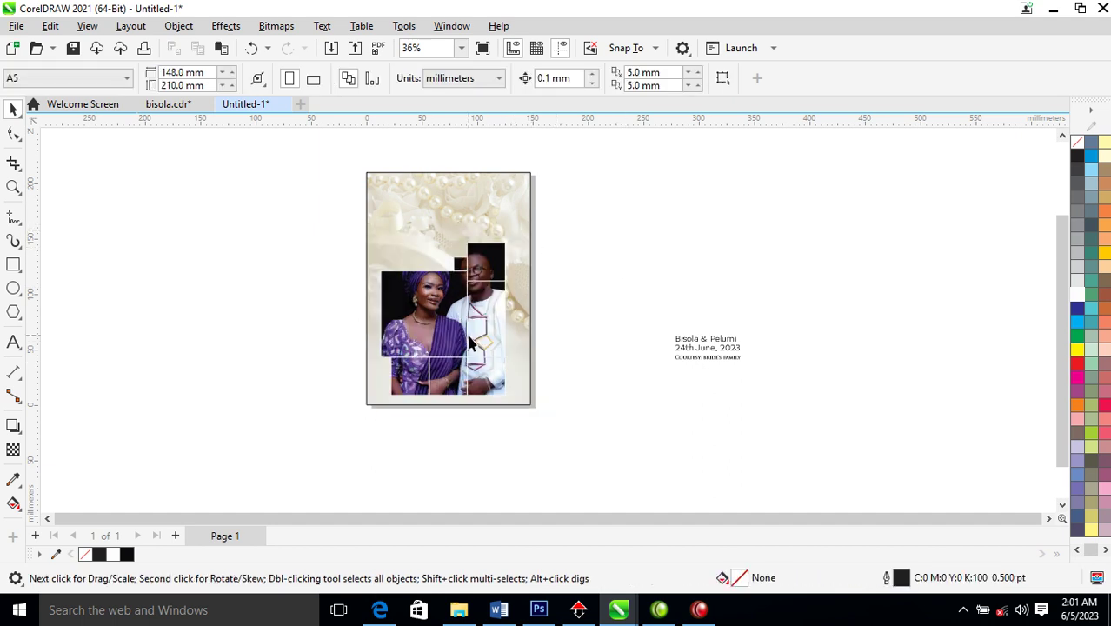
Step: Duplicate the PowerClip photo group beside the original and align both on their vertical centres so that they overlap
click(477, 306)
drag(477, 306, 609, 306)
right_click(608, 306)
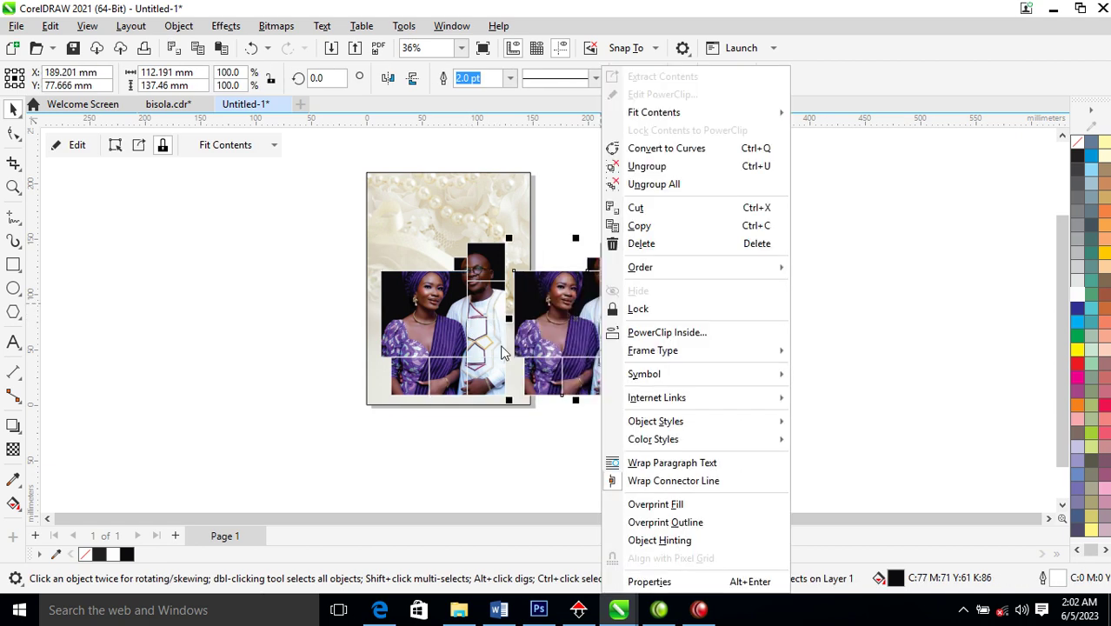
shift+click(467, 311)
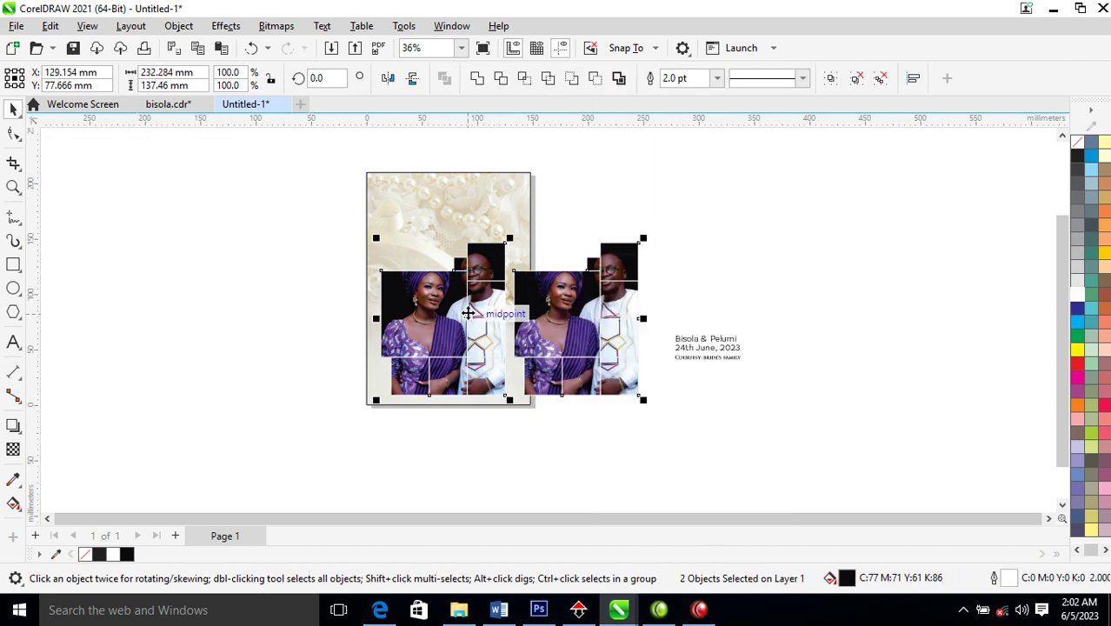
key(c)
Step: Extract the couple photo from the top copy of the PowerClip group
click(495, 304)
right_click(497, 306)
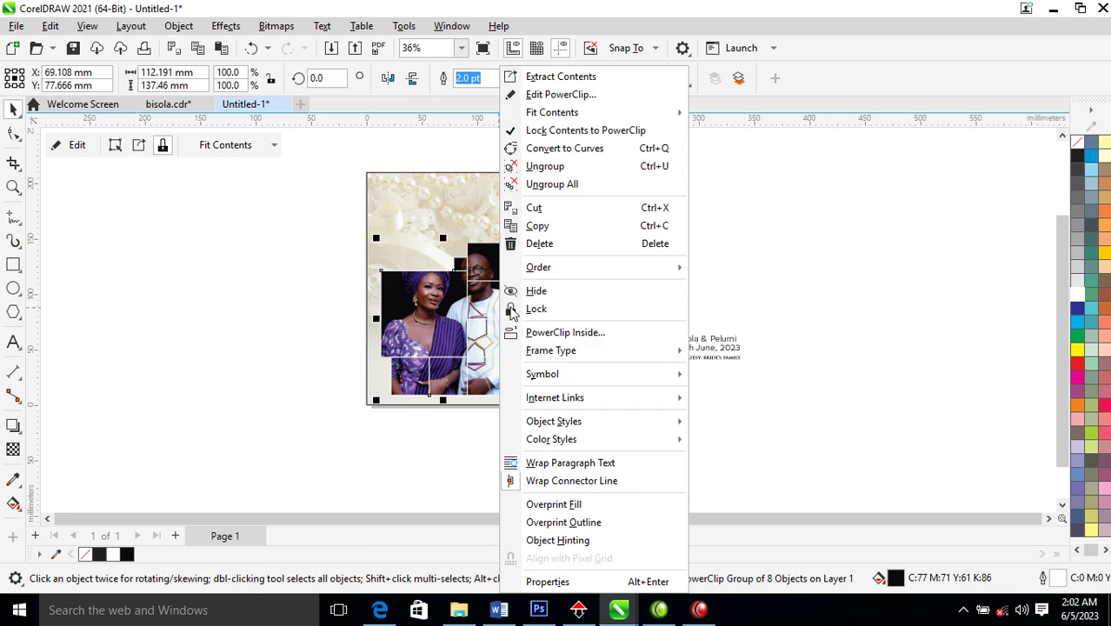
click(570, 79)
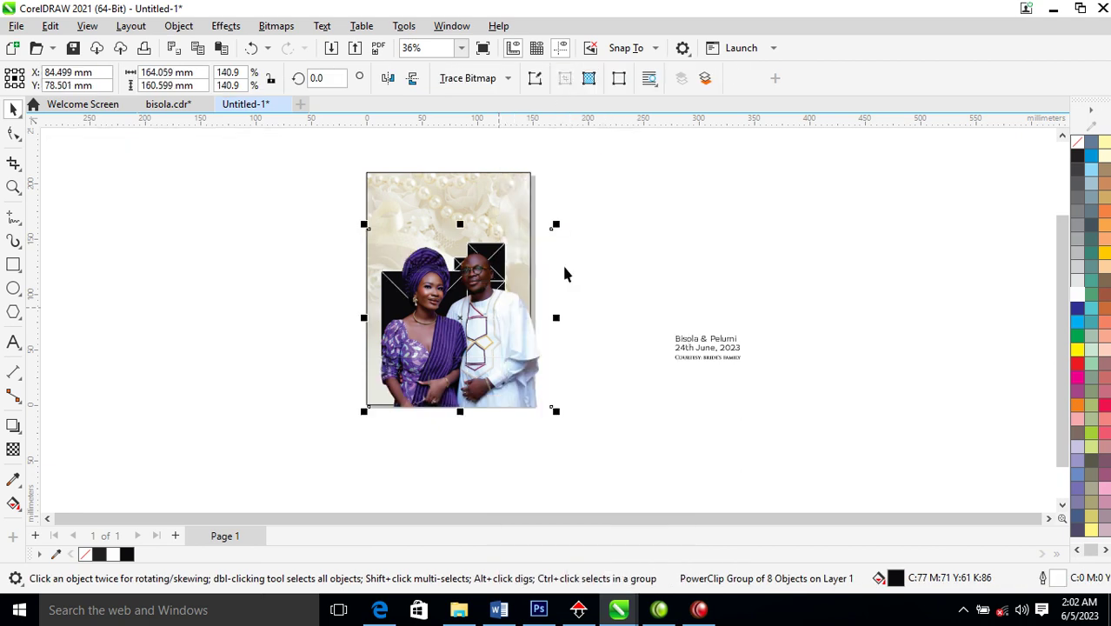
Step: Crop the lower part of the extracted couple photo up to the collage's lower white line by reshaping its bottom edge with the Shape tool
click(609, 251)
click(388, 278)
click(388, 278)
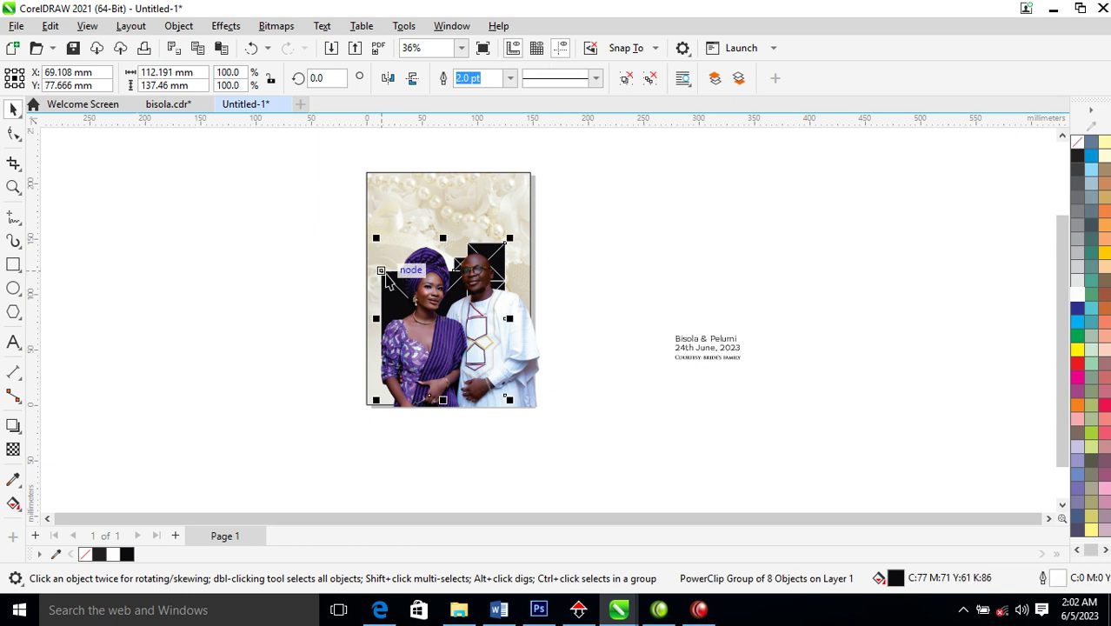
key(Escape)
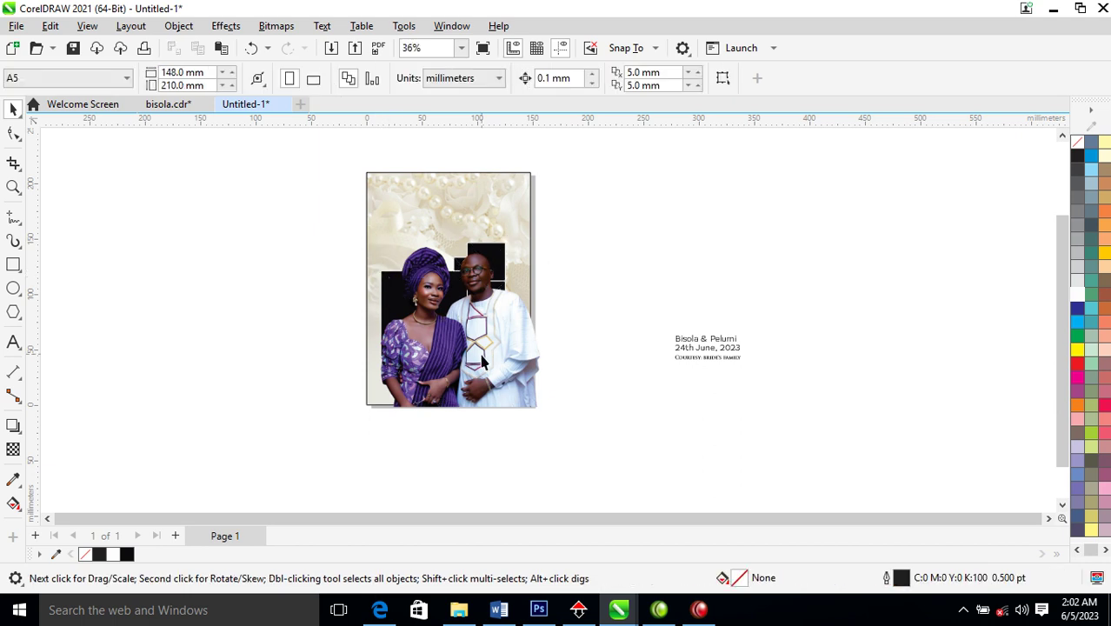
click(481, 354)
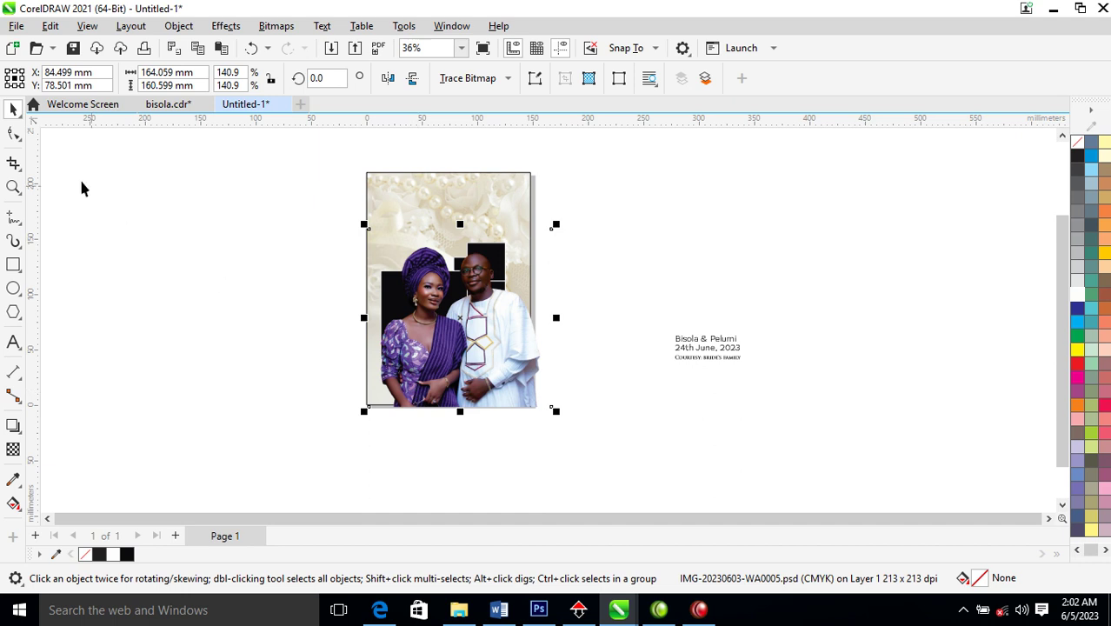
click(13, 133)
drag(320, 374, 604, 464)
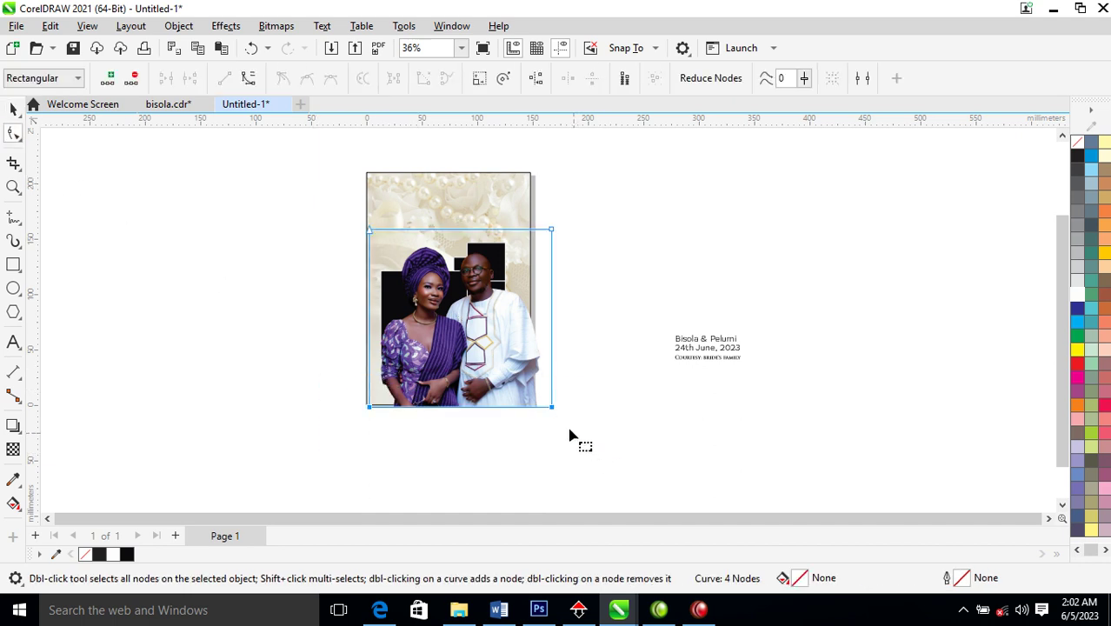
drag(557, 406, 551, 348)
Step: Crop the extracted photo's right and left edges in to the collage's sides, leaving it about 102 by 108 mm
drag(547, 204, 617, 421)
drag(546, 351, 500, 356)
drag(334, 213, 404, 388)
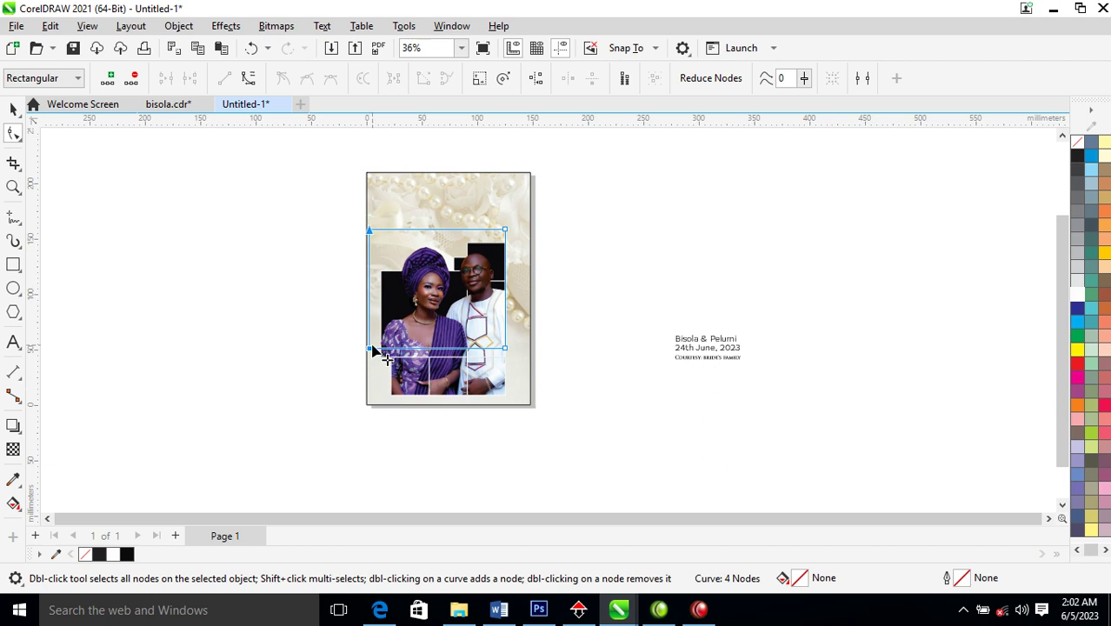
drag(330, 212, 409, 410)
drag(366, 352, 390, 348)
key(space)
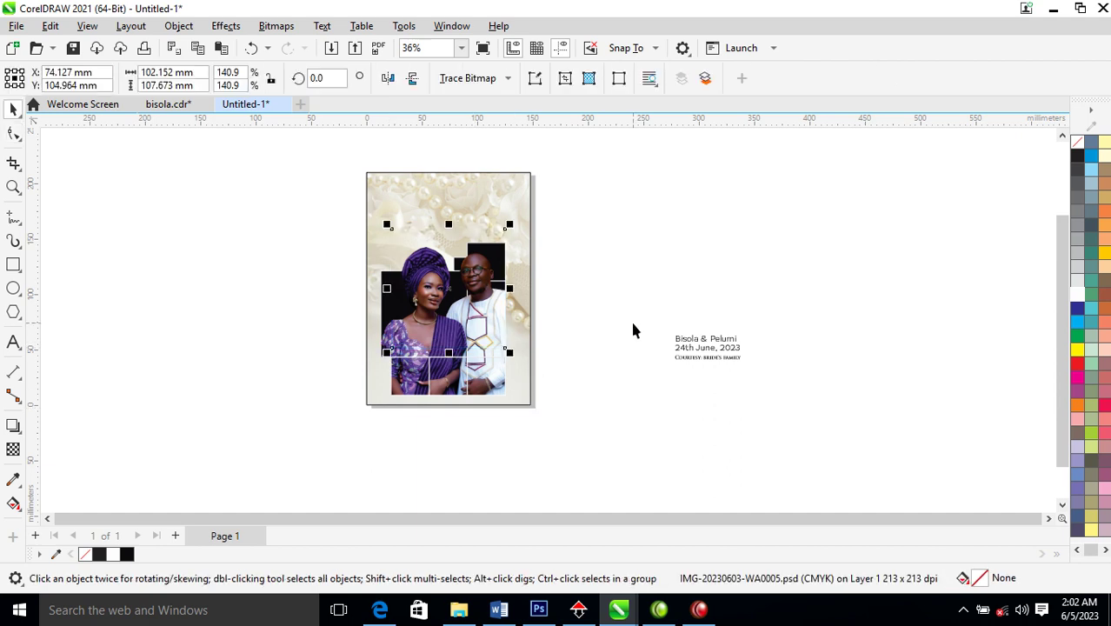
Step: Group the cropped photo with the PowerClip collage and centre the group horizontally on the floral background
drag(615, 179, 377, 424)
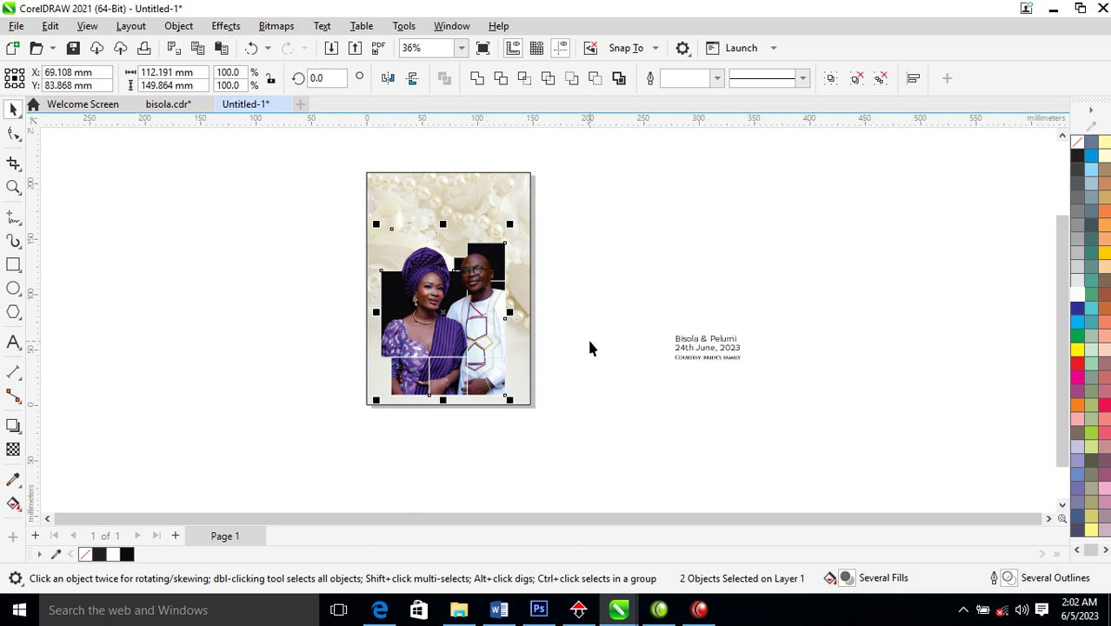
key(ctrl+g)
drag(501, 335, 495, 330)
drag(521, 389, 526, 386)
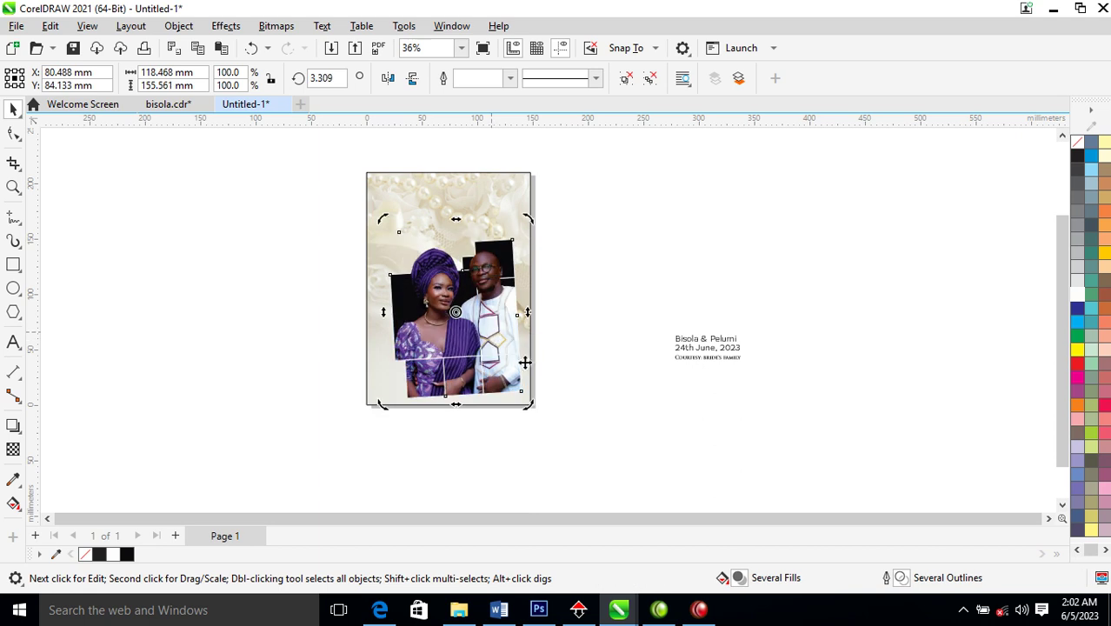
key(ctrl+z)
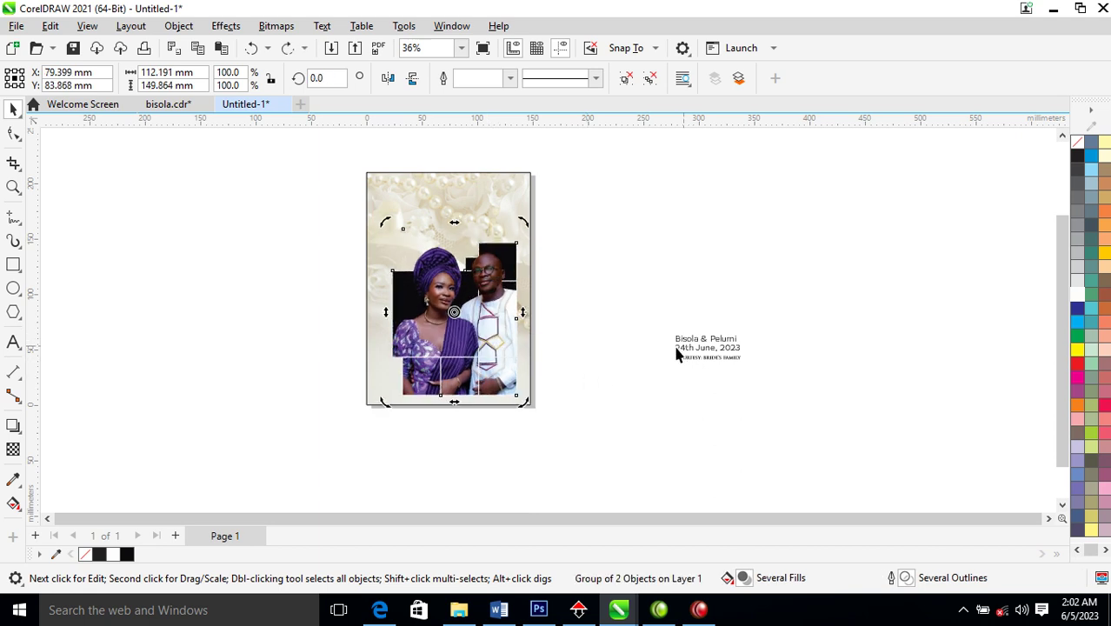
shift+click(500, 203)
key(c)
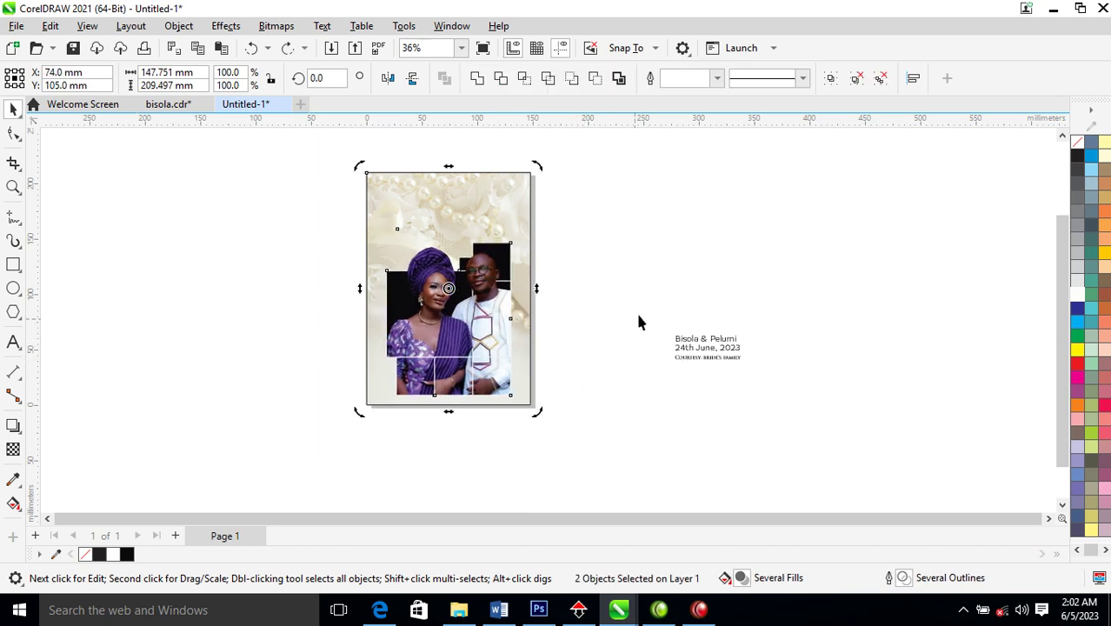
Step: Move the three text lines onto the cover above the couple and raise the names line clear of the date
drag(695, 341, 412, 221)
drag(317, 161, 556, 304)
key(space)
click(565, 313)
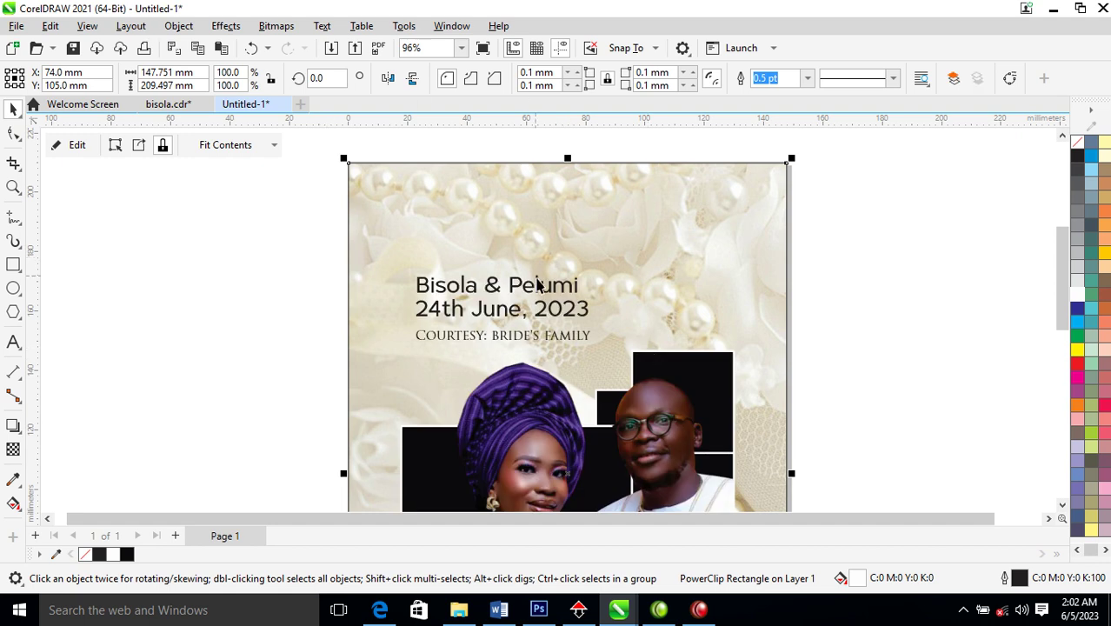
click(536, 280)
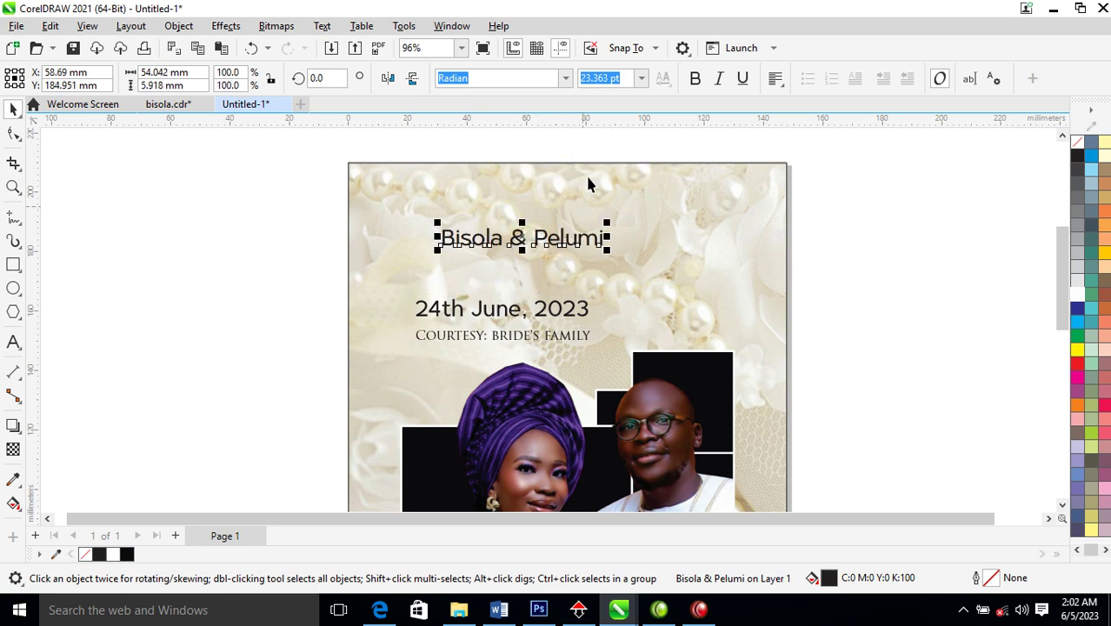
Step: Try the FuturaTEE font on the names line, then set it to Trajan Pro
click(565, 78)
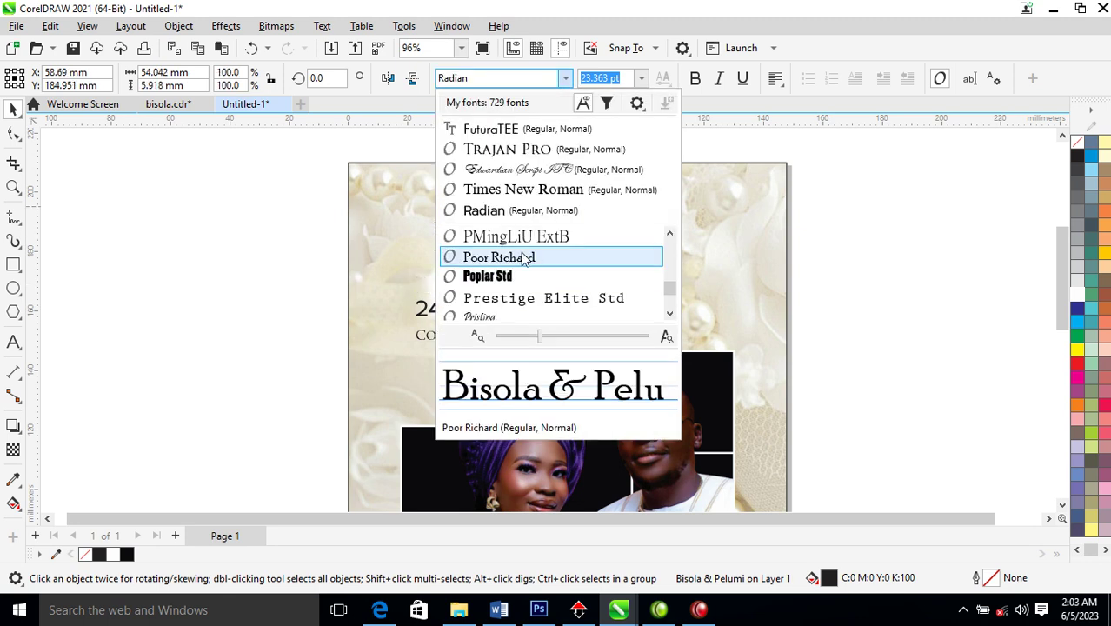
scroll(524, 258, down, 5)
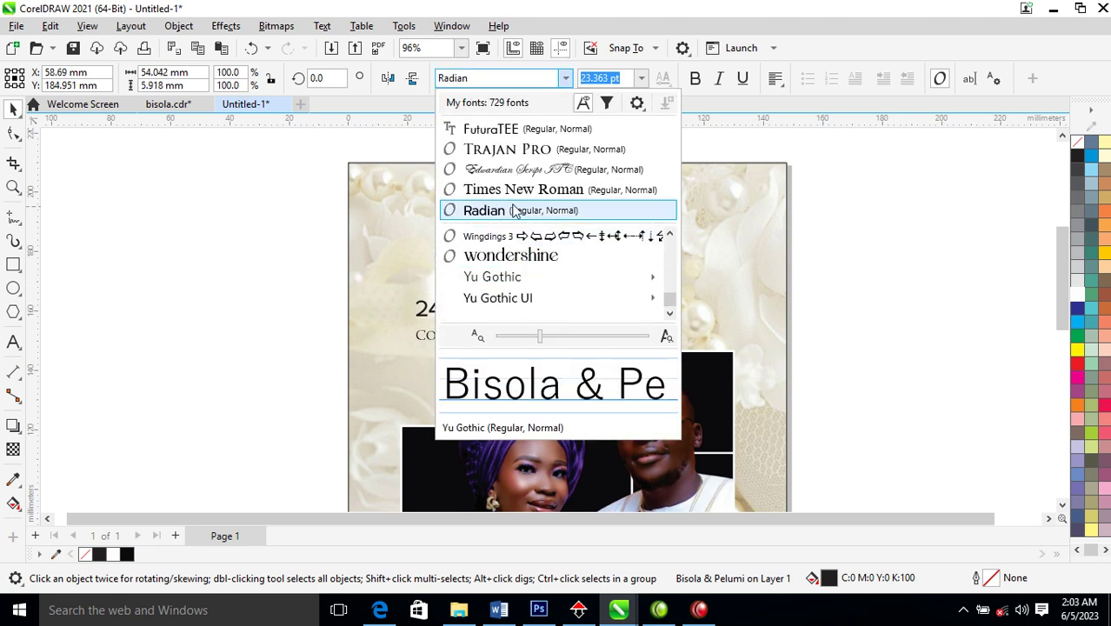
scroll(514, 226, up, 10)
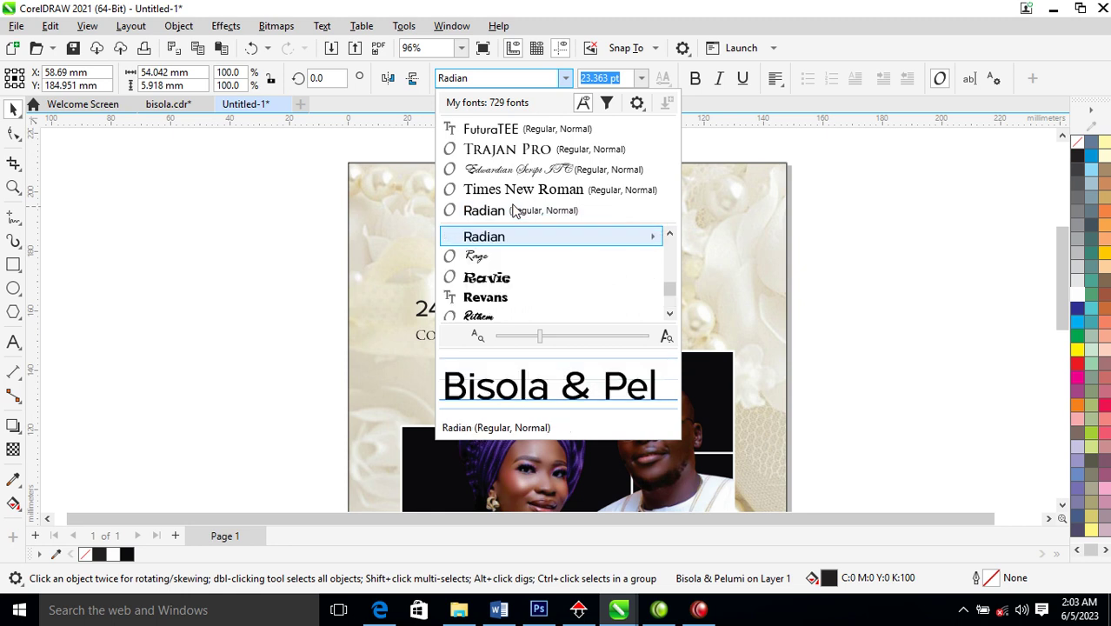
mouse_move(485, 247)
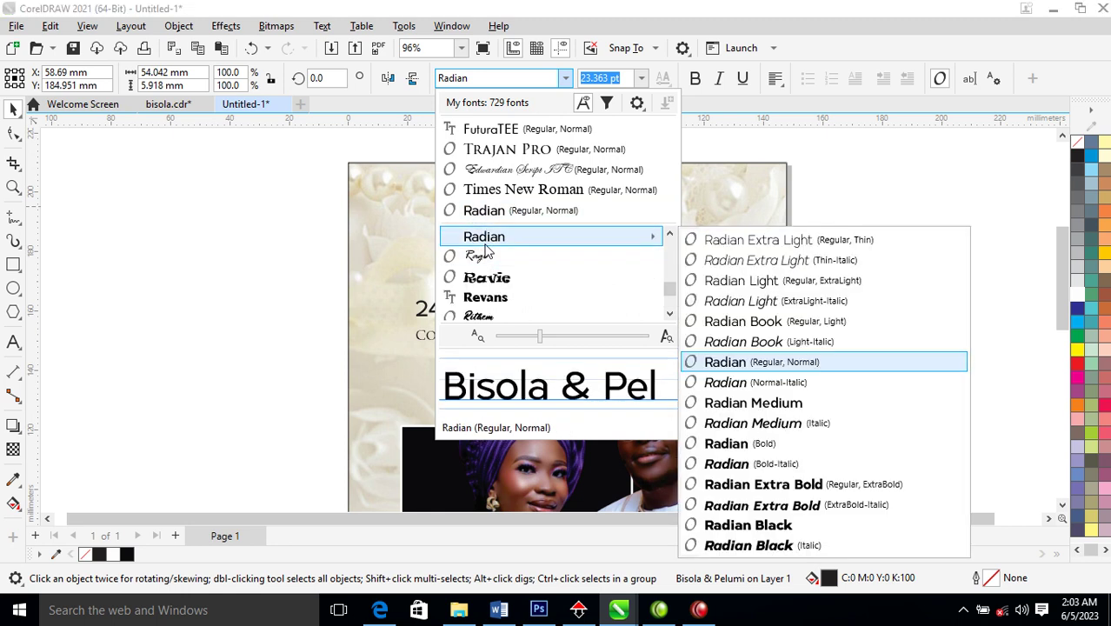
click(556, 128)
click(566, 79)
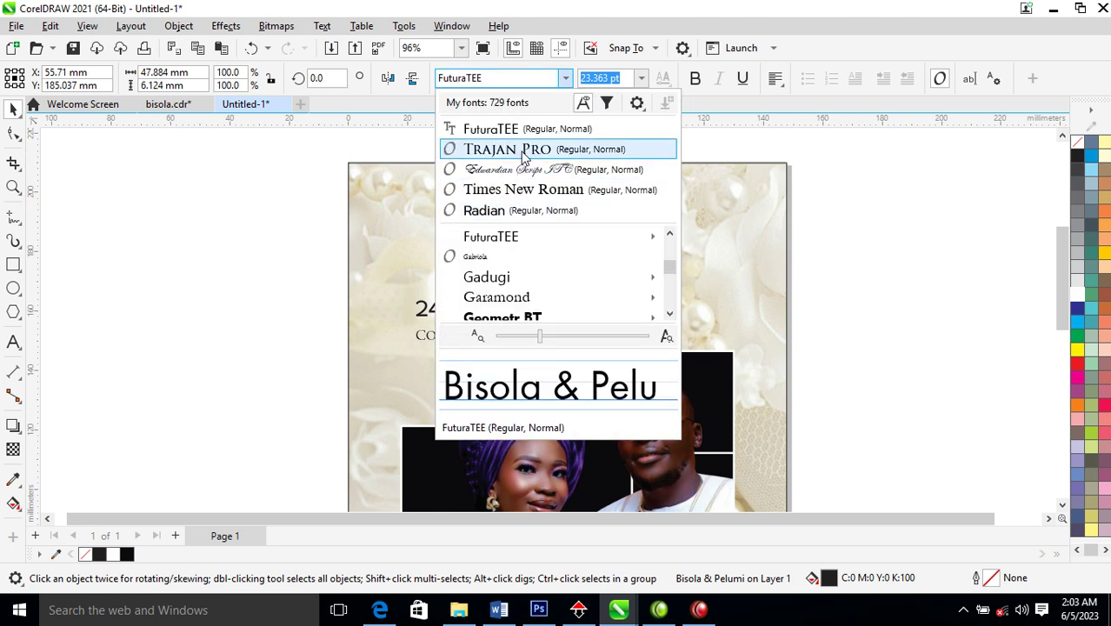
click(513, 149)
Step: Break the names line apart into separate words and set the first name in Edwardian Script ITC
key(ctrl+k)
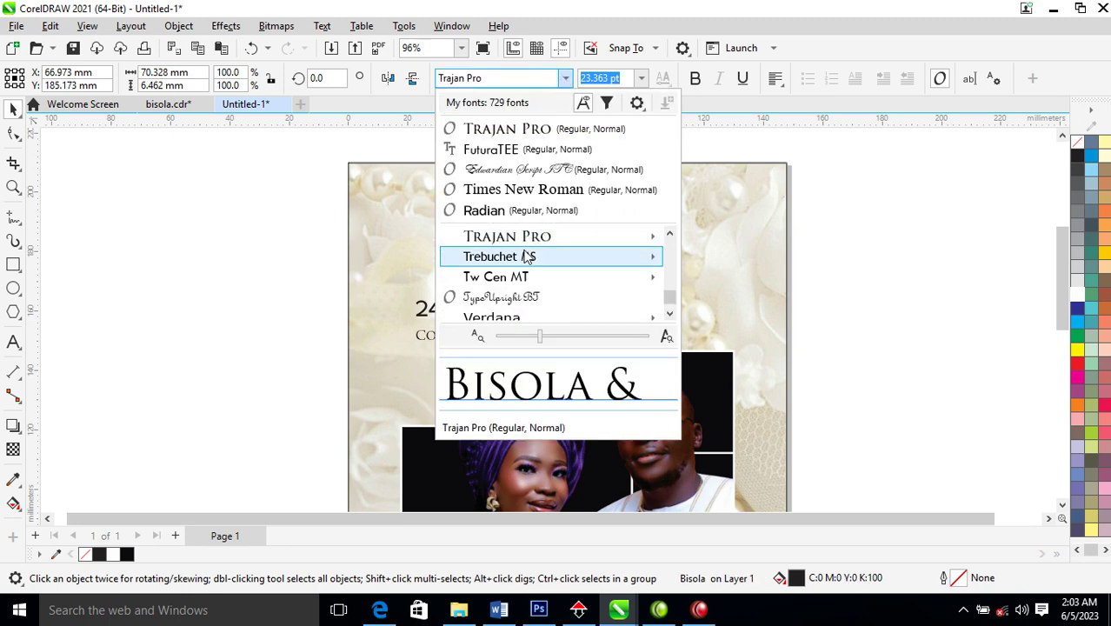
key(Escape)
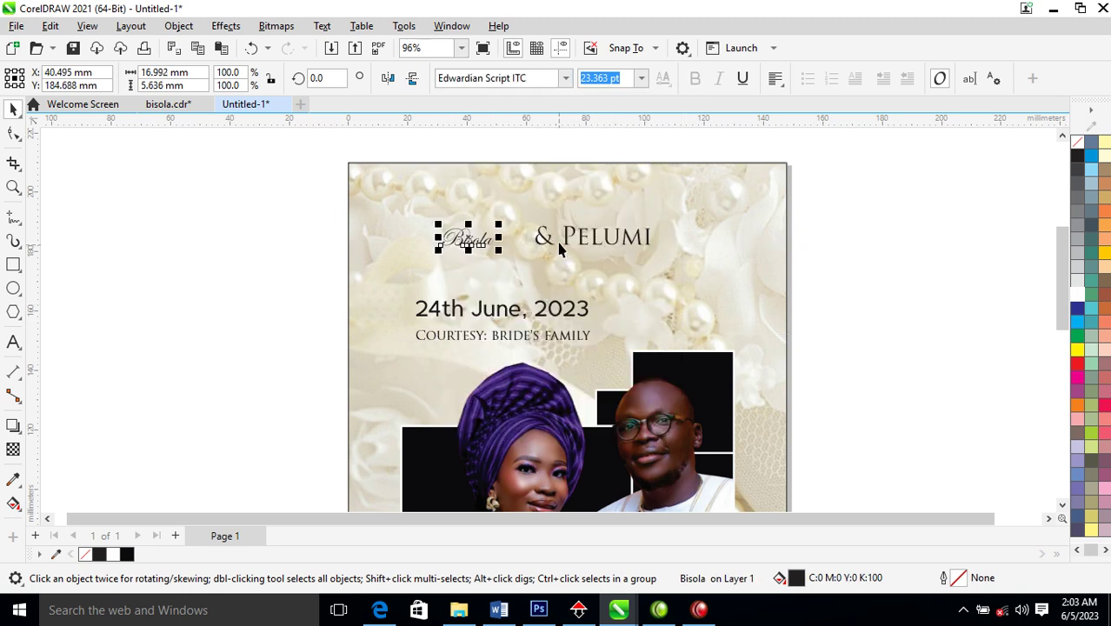
click(571, 241)
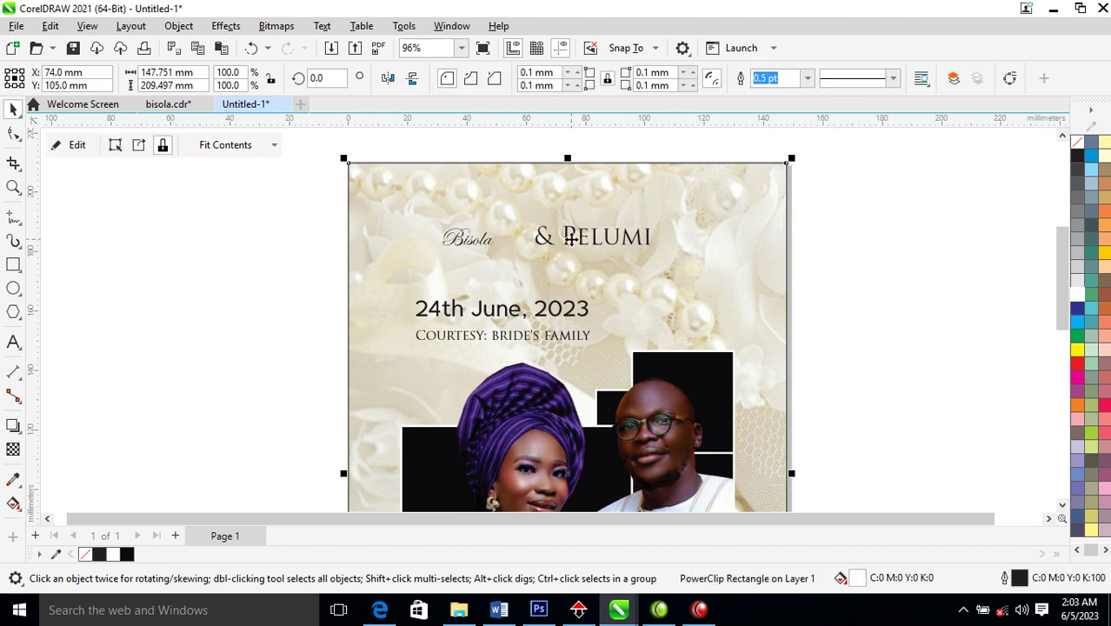
Step: Set the second name in Edwardian Script ITC and enlarge both names to 89.224 pt
click(571, 246)
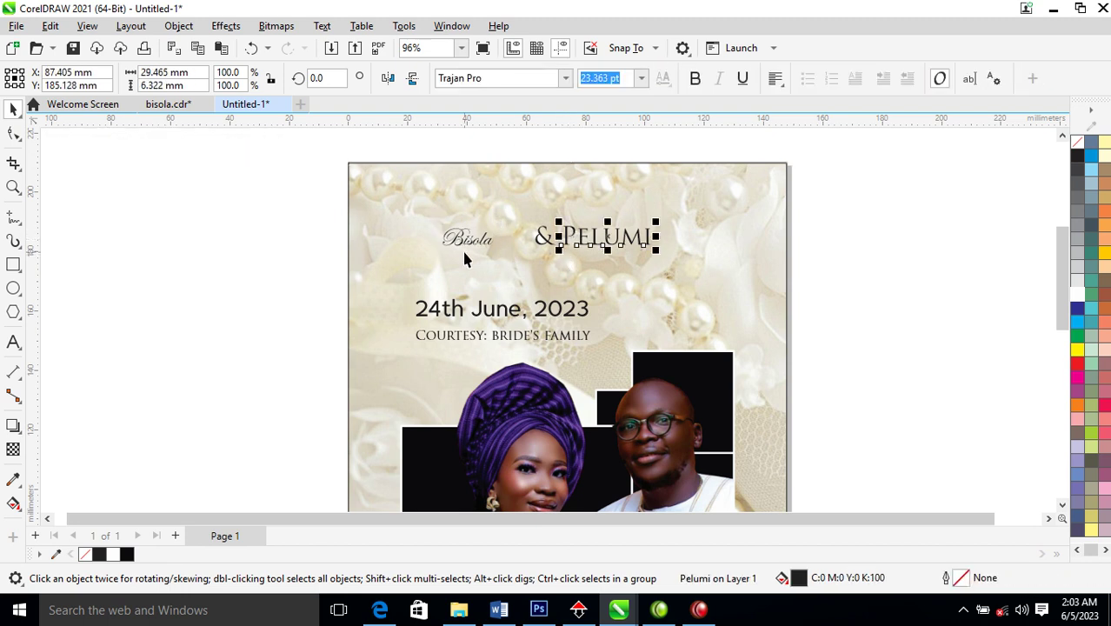
drag(468, 245, 693, 211)
click(669, 364)
click(488, 247)
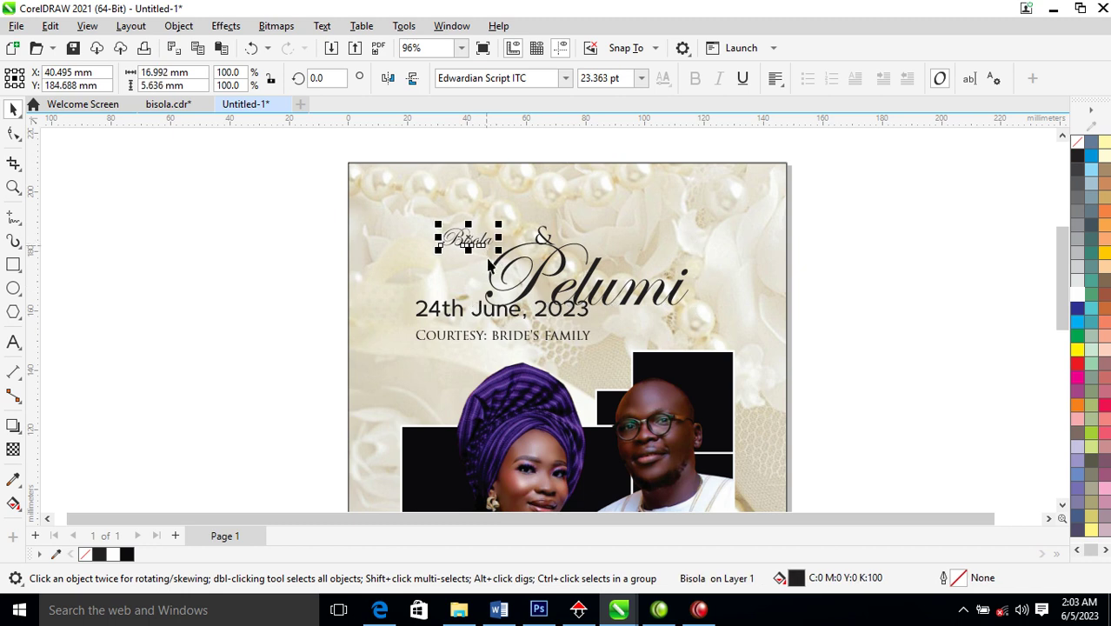
key(ctrl+r)
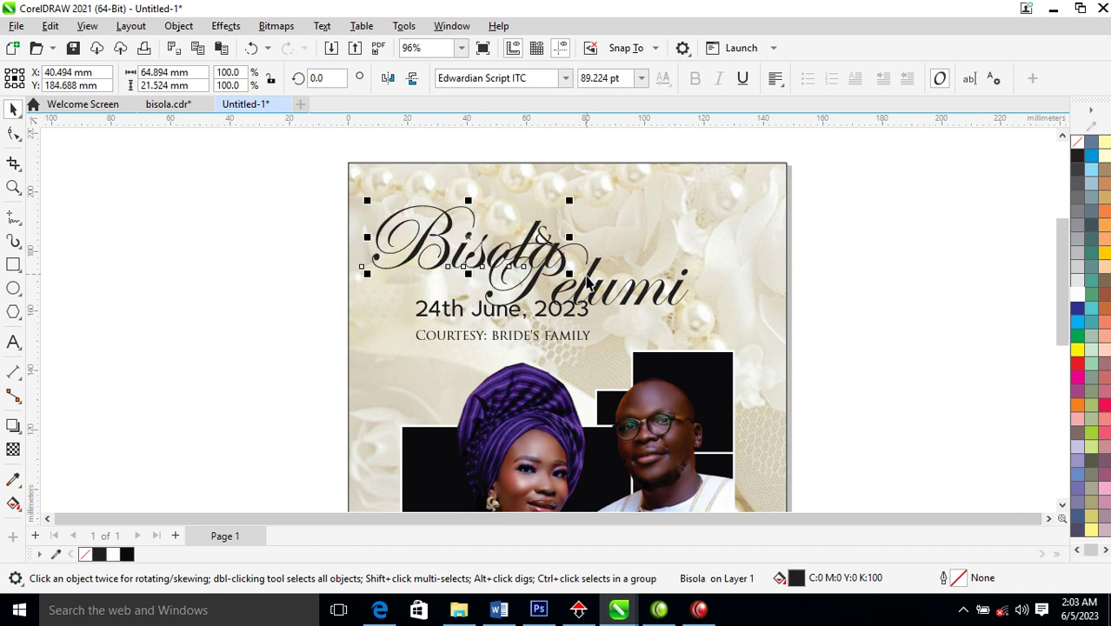
Step: Give the first name a blue fill and a matching blue hairline outline (C:100 M:100 Y:0 K:0)
scroll(587, 276, down, 3)
key(z)
drag(403, 198, 732, 398)
click(1078, 313)
right_click(1078, 311)
click(1042, 317)
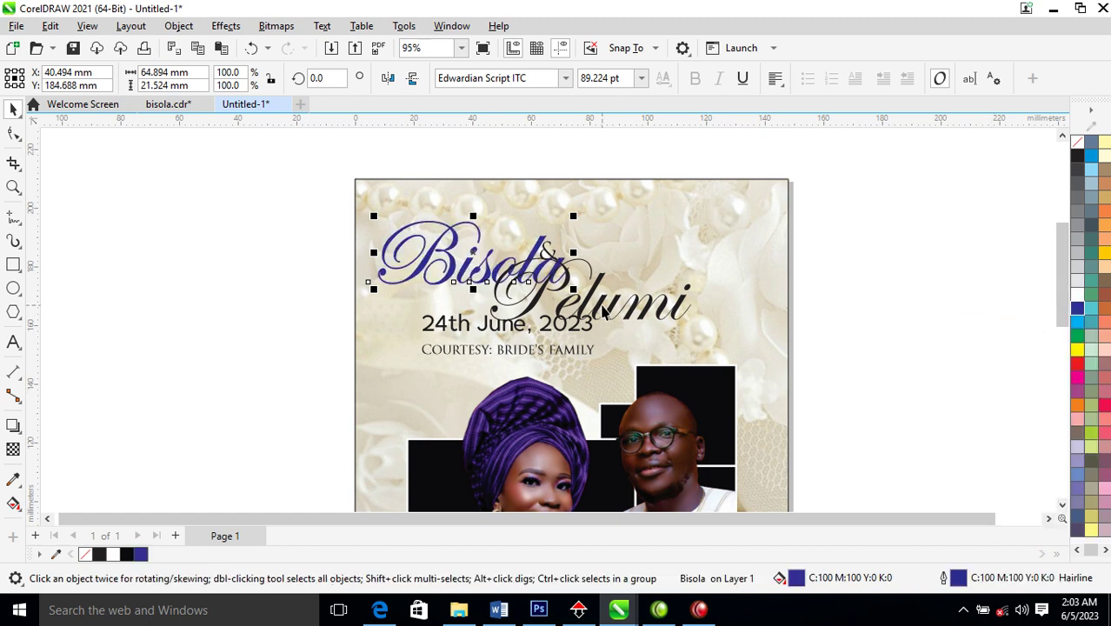
Step: Apply the same blue fill and outline colour (C:100 M:100 Y:0 K:0) to the second name
click(633, 320)
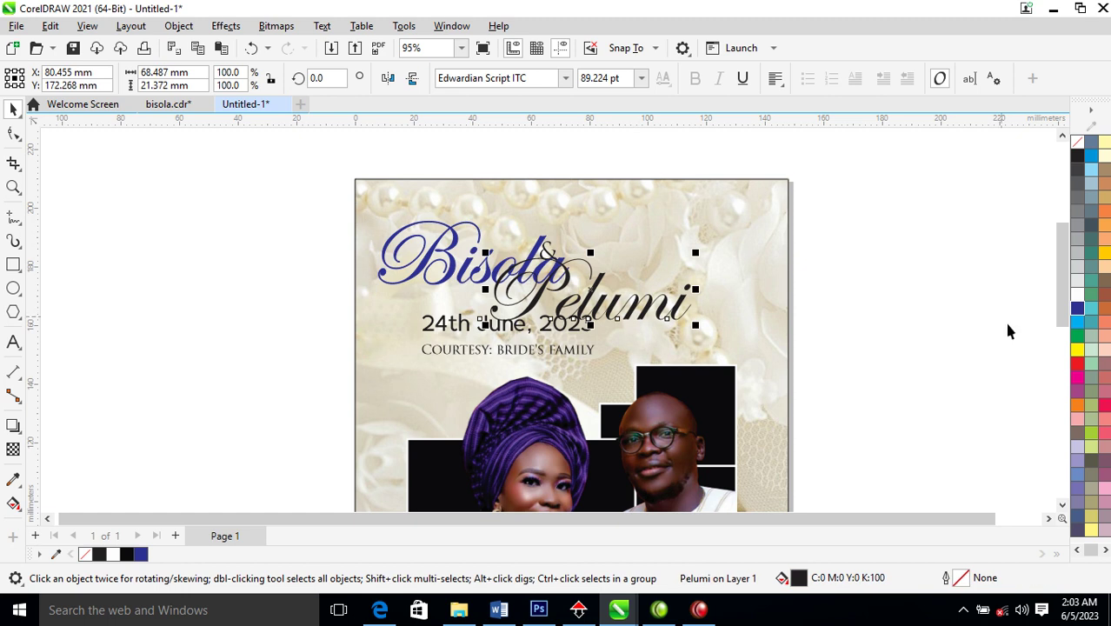
click(1078, 307)
right_click(1078, 308)
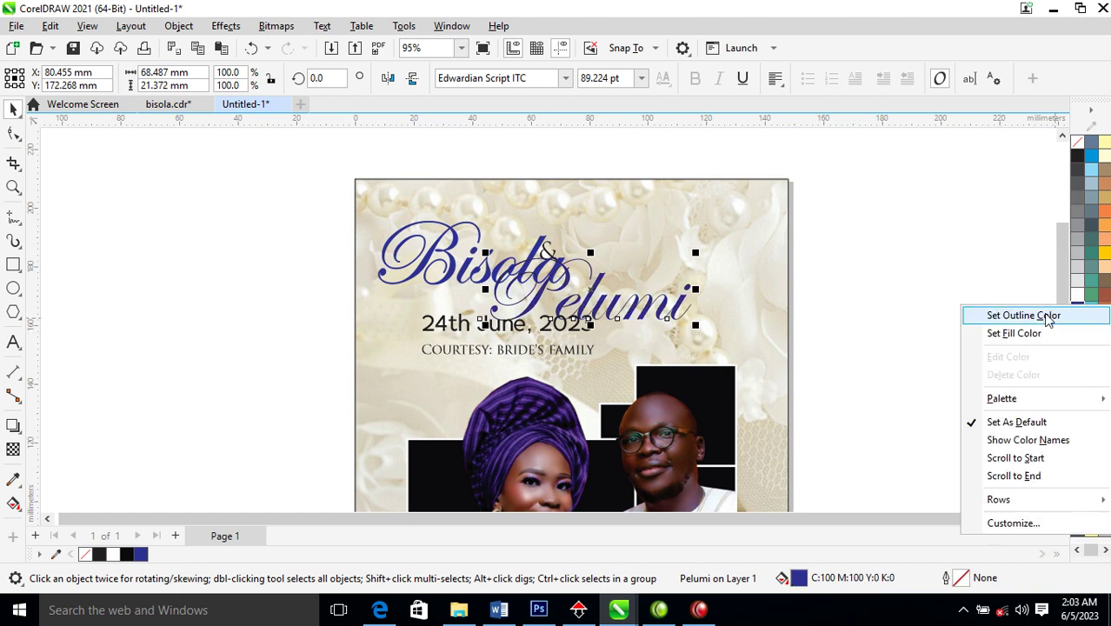
click(1049, 318)
Step: Stack the first name above the second with the ampersand between them at the left, and lower the date and courtesy lines beneath
drag(539, 252, 600, 215)
drag(553, 261, 490, 279)
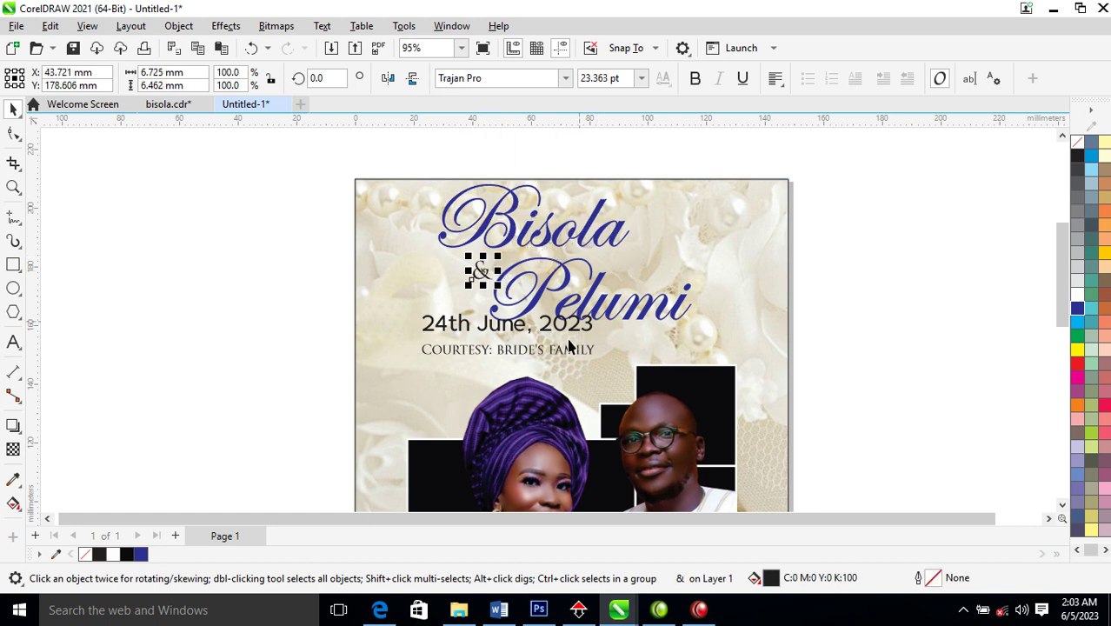
drag(396, 305, 626, 386)
drag(578, 324, 598, 357)
Step: Shift the first name slightly left and down, and lower the ampersand a little beside the second name
scroll(593, 363, down, 3)
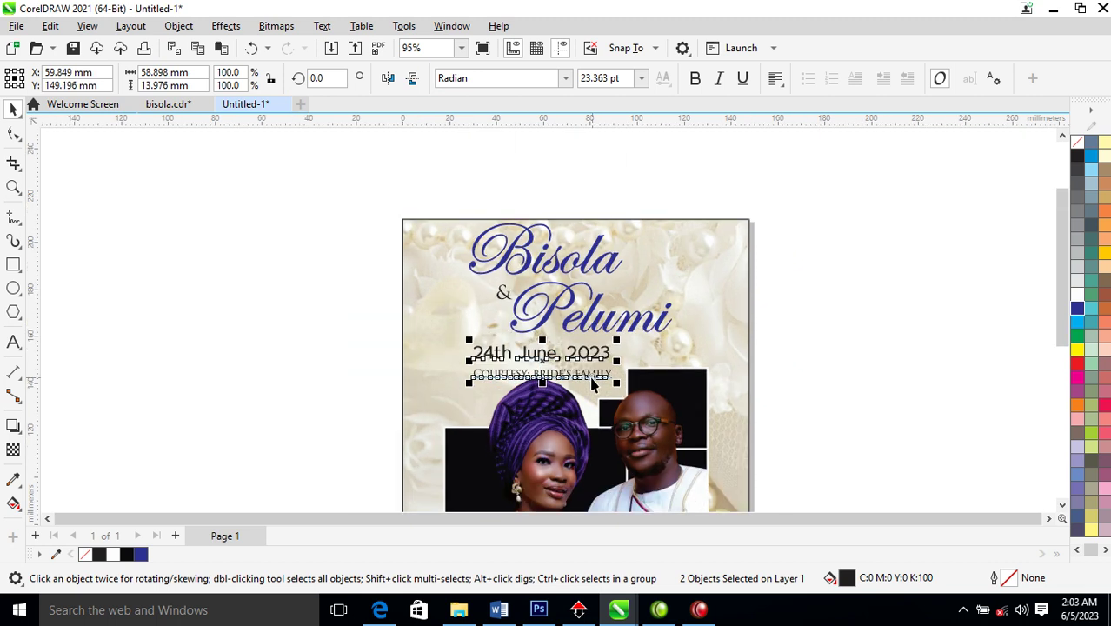
scroll(588, 367, down, 2)
key(z)
drag(479, 311, 727, 497)
drag(393, 149, 632, 306)
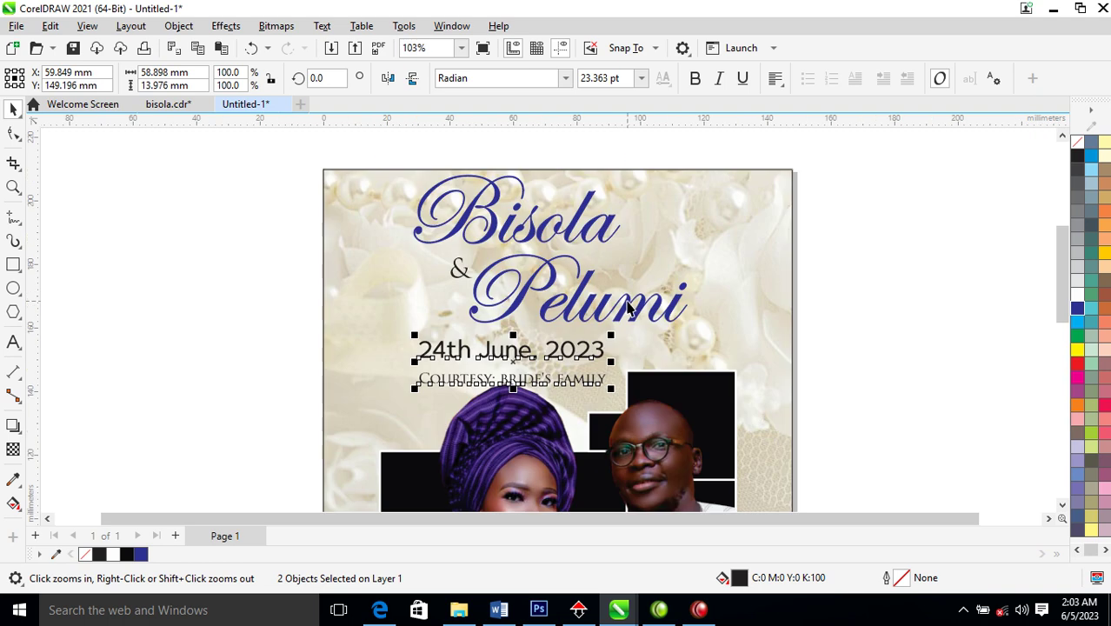
key(space)
drag(604, 239, 586, 247)
drag(458, 275, 461, 279)
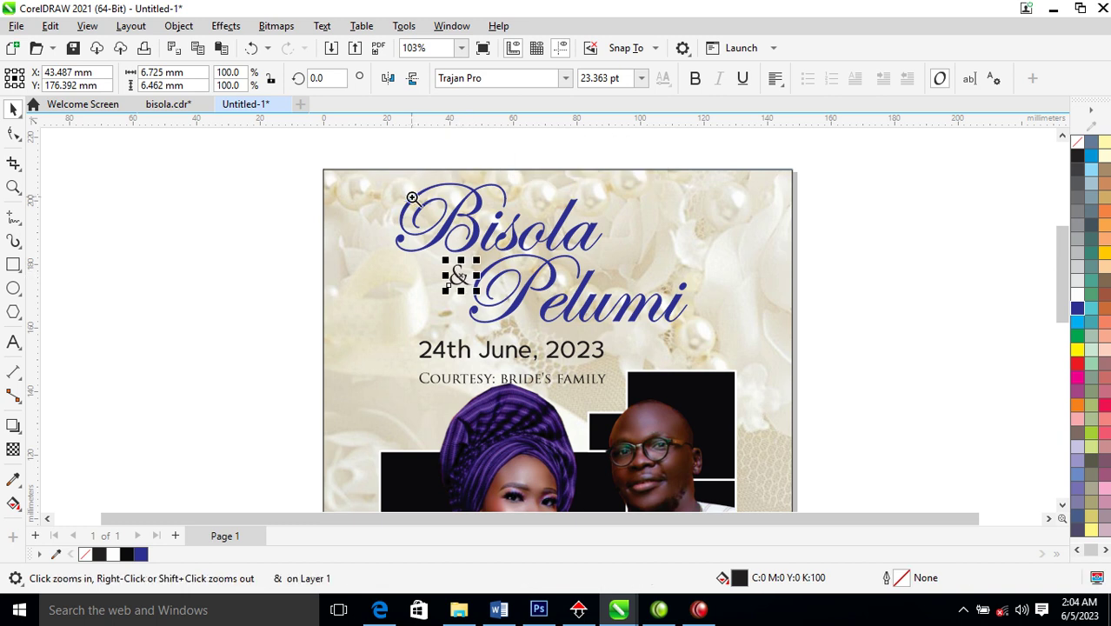
Step: Draw a small upright rectangle, about 2.9 by 5.3 mm, above and to the left of the ampersand
scroll(415, 199, up, 10)
key(shift+F2)
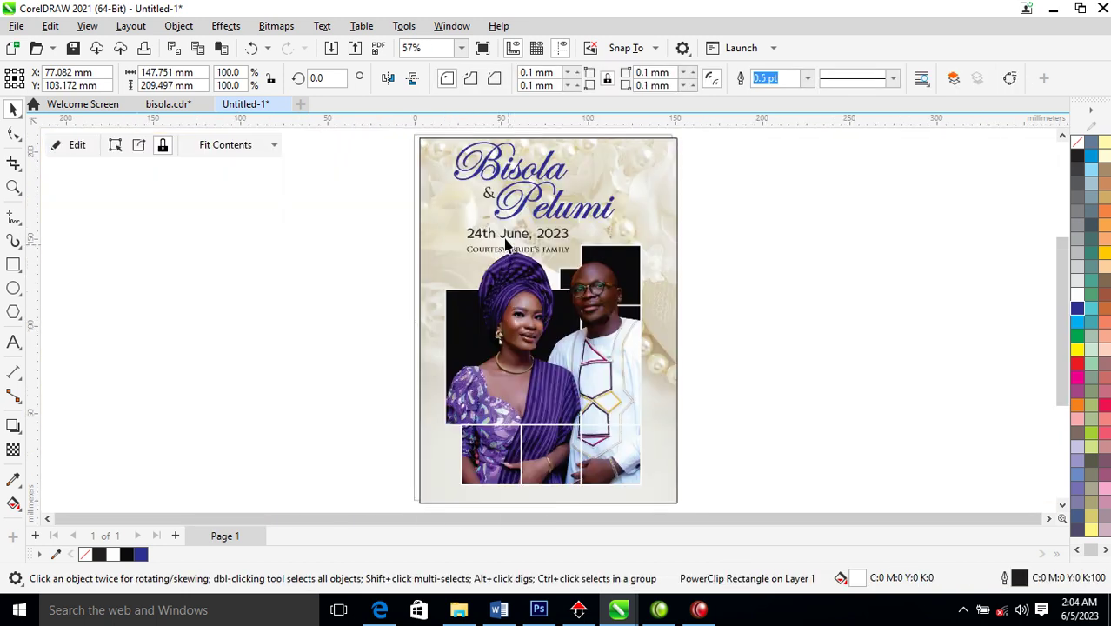
key(z)
drag(439, 162, 558, 235)
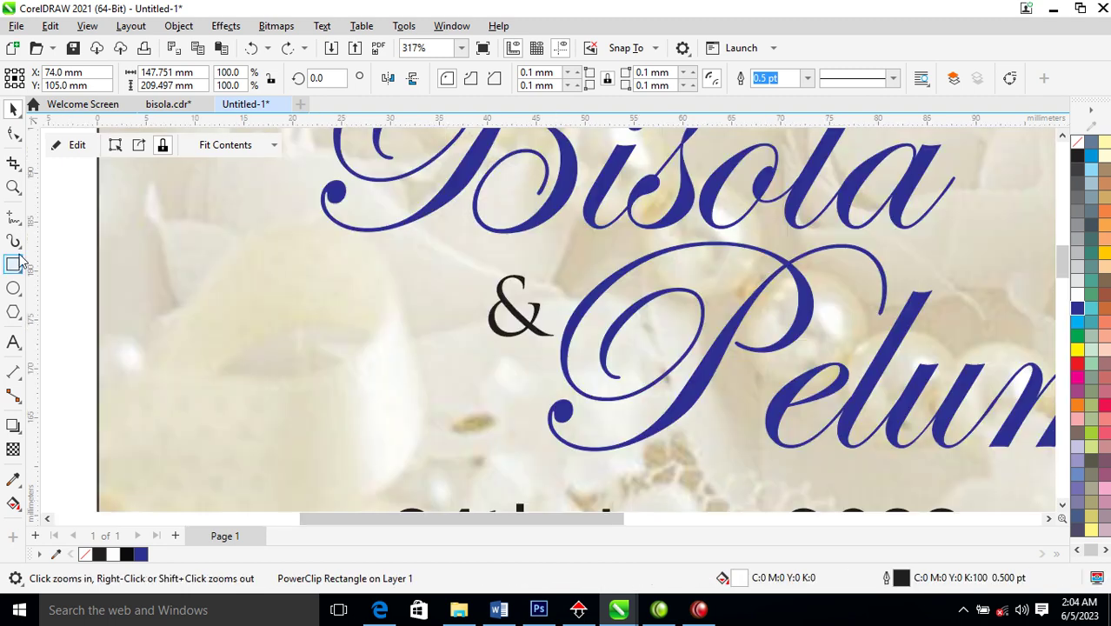
click(14, 267)
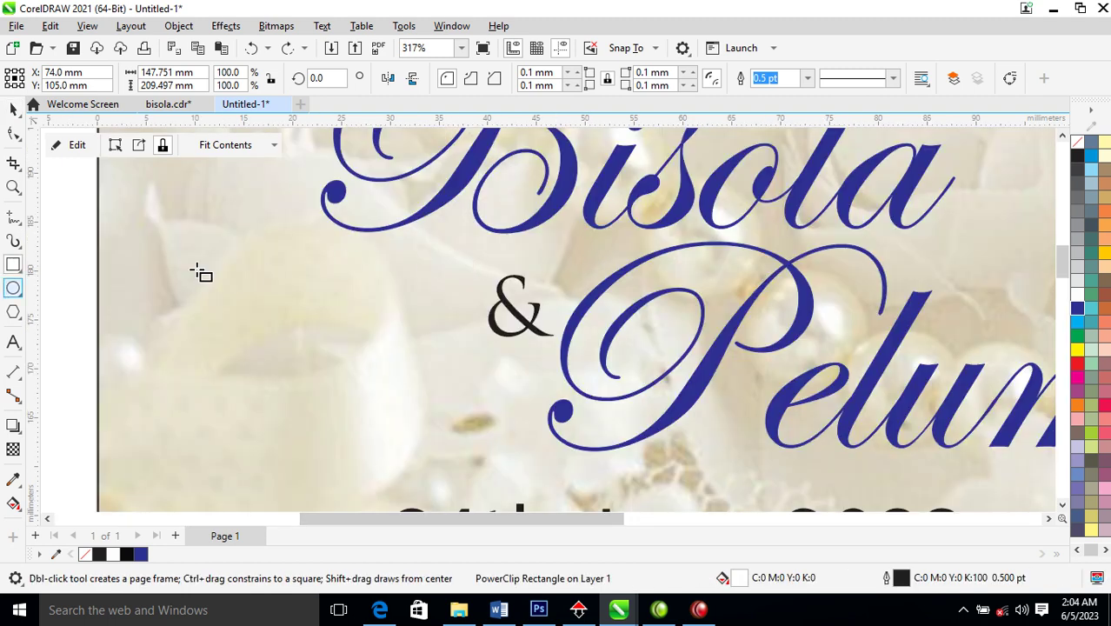
drag(453, 246, 482, 297)
mouse_move(498, 322)
mouse_down()
mouse_move(540, 365)
mouse_move(547, 340)
mouse_move(553, 383)
mouse_up()
key(space)
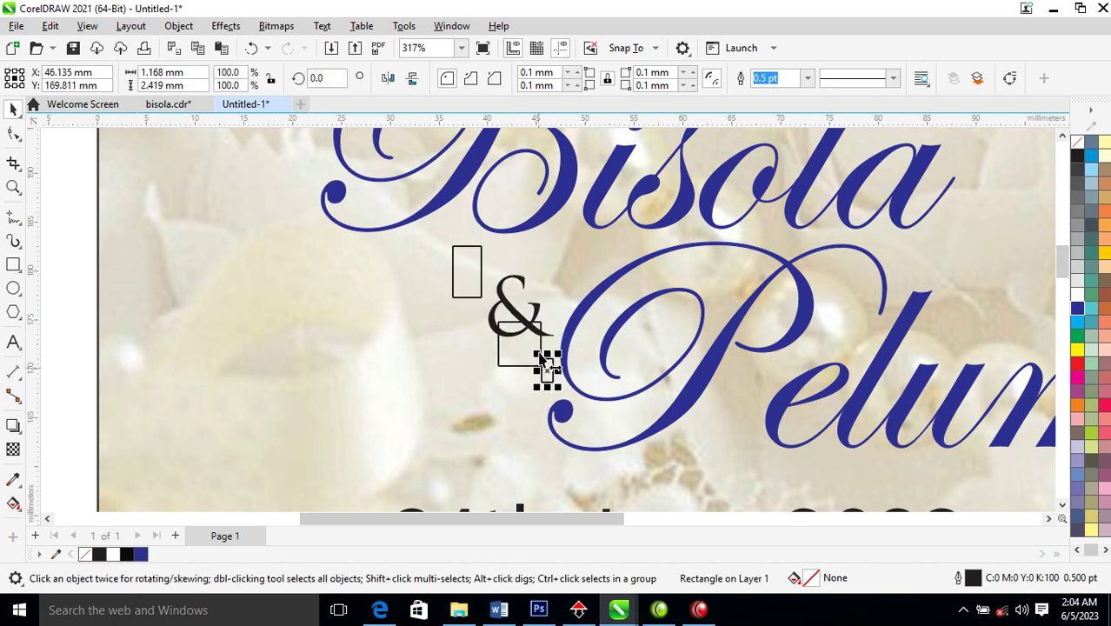
key(Delete)
click(539, 366)
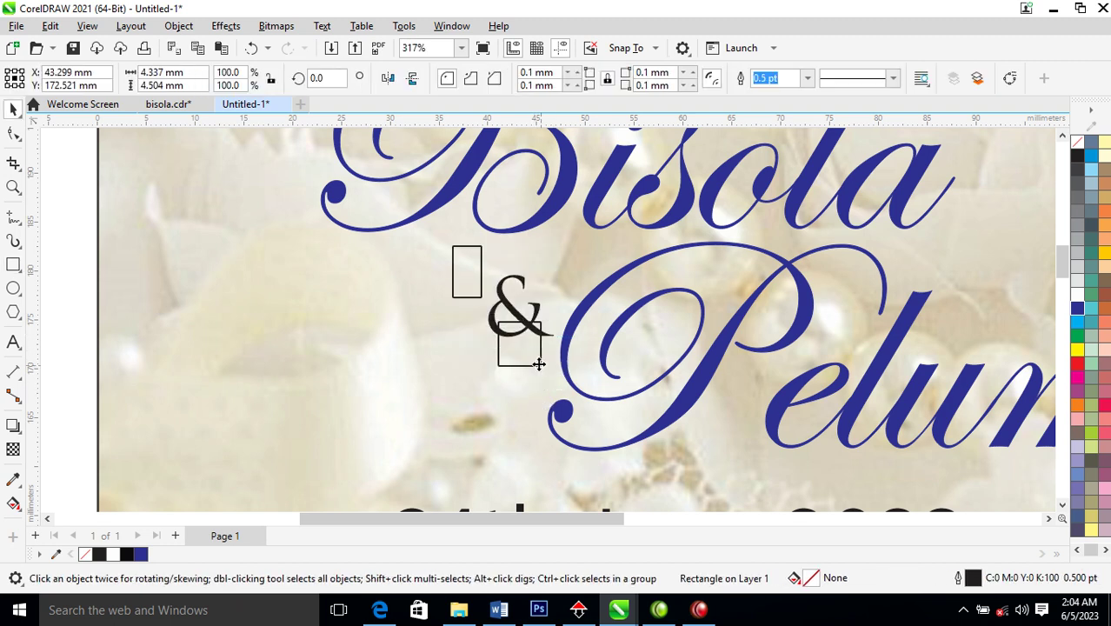
key(Delete)
Step: Convert the small rectangle to curves, then delete its left corner nodes and bend the arc into the left half of a heart
click(481, 280)
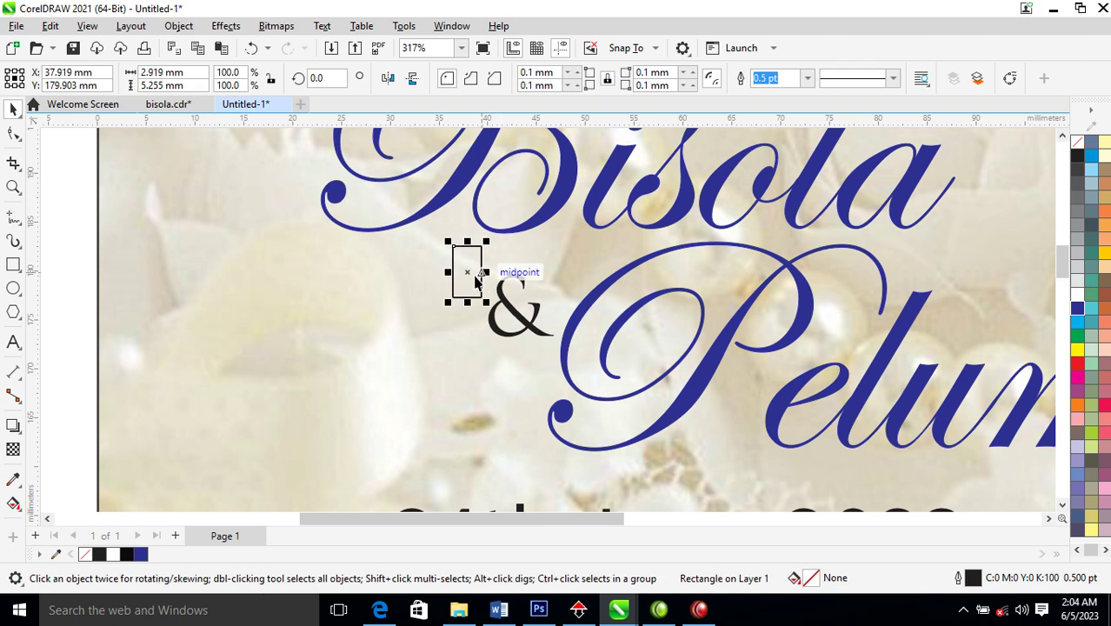
key(ctrl+q)
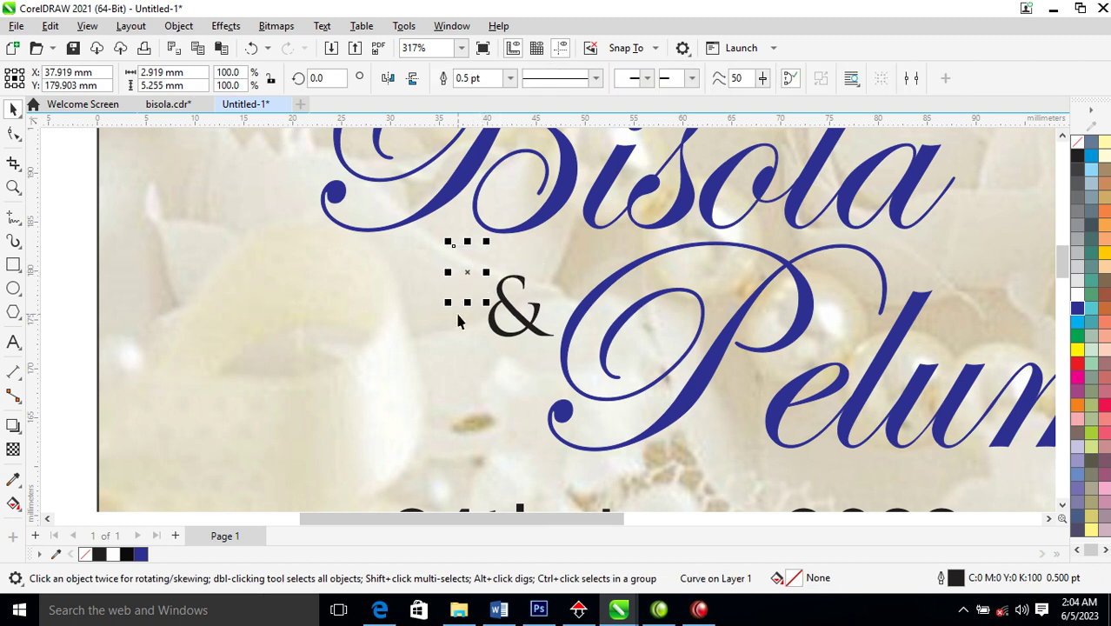
click(13, 135)
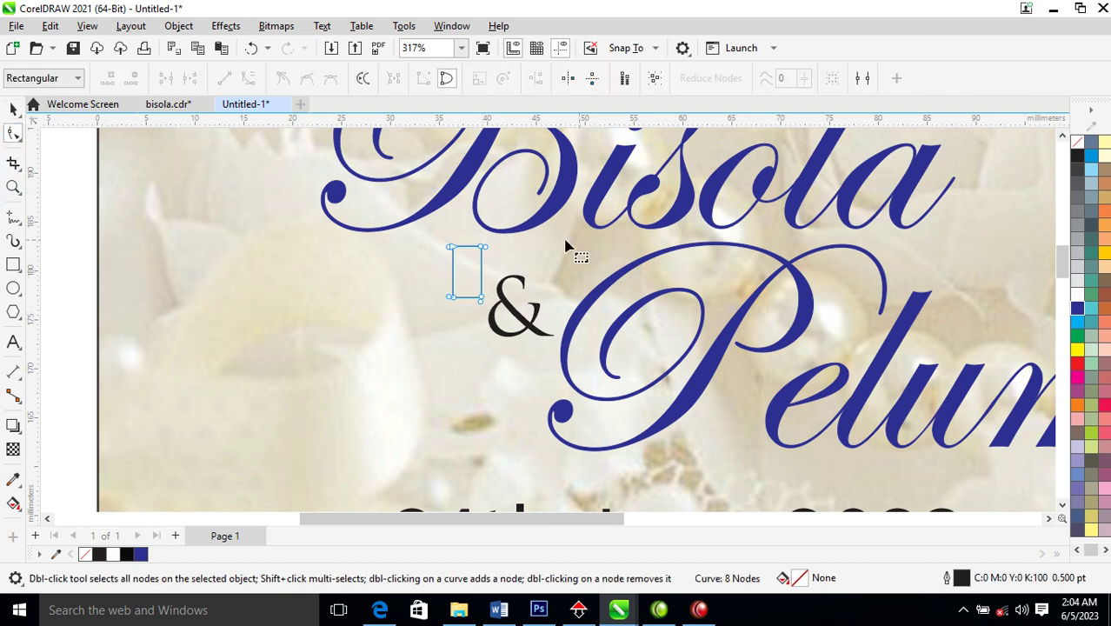
double_click(452, 250)
double_click(454, 253)
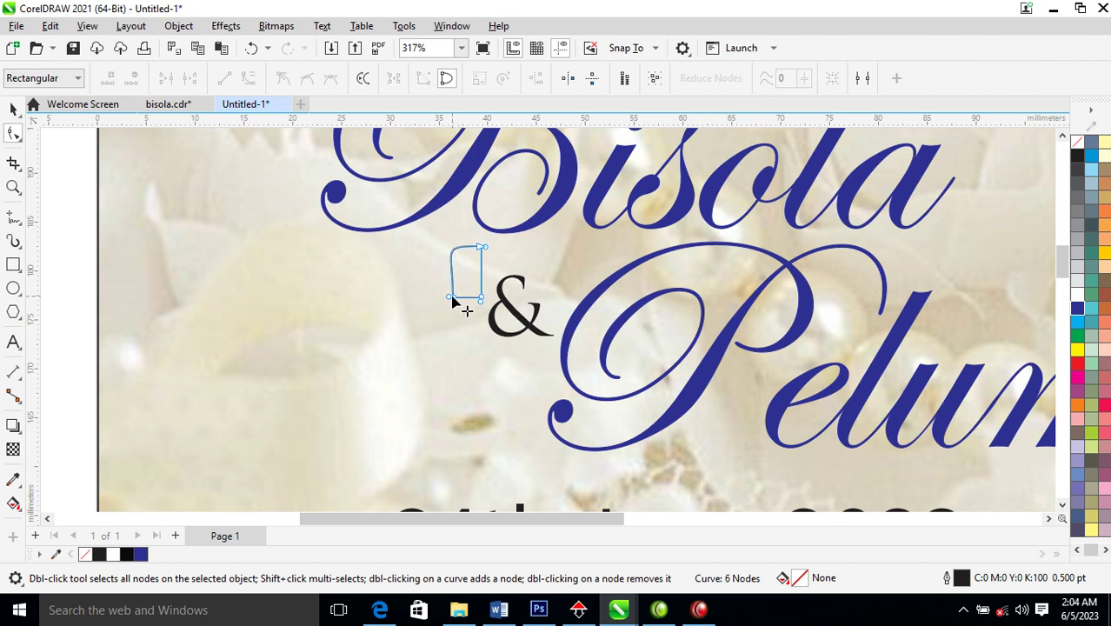
double_click(451, 298)
double_click(463, 301)
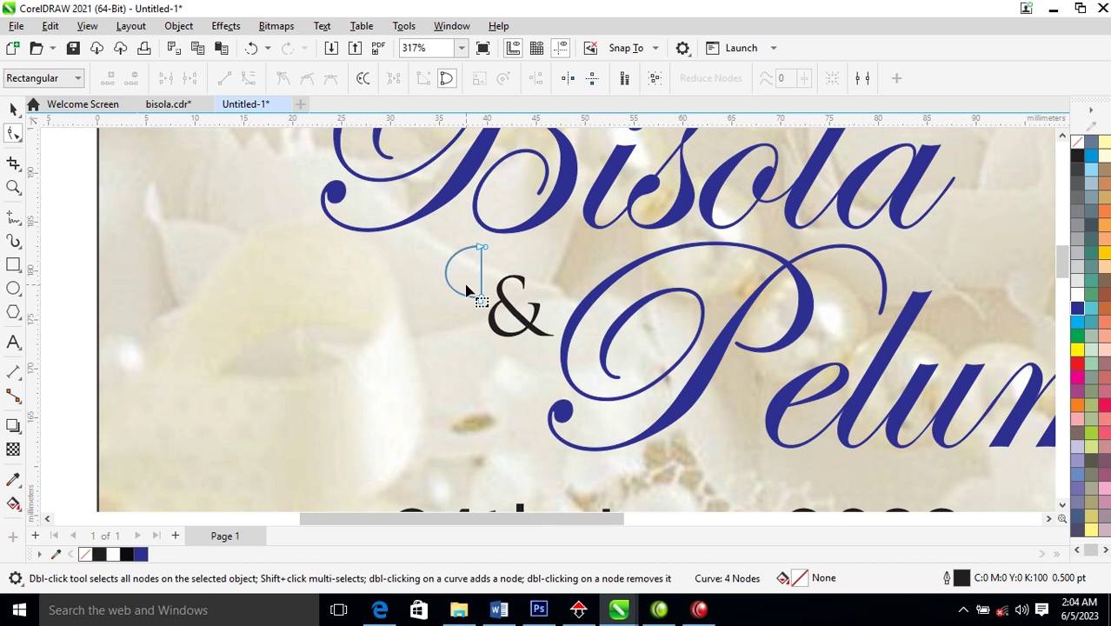
click(478, 247)
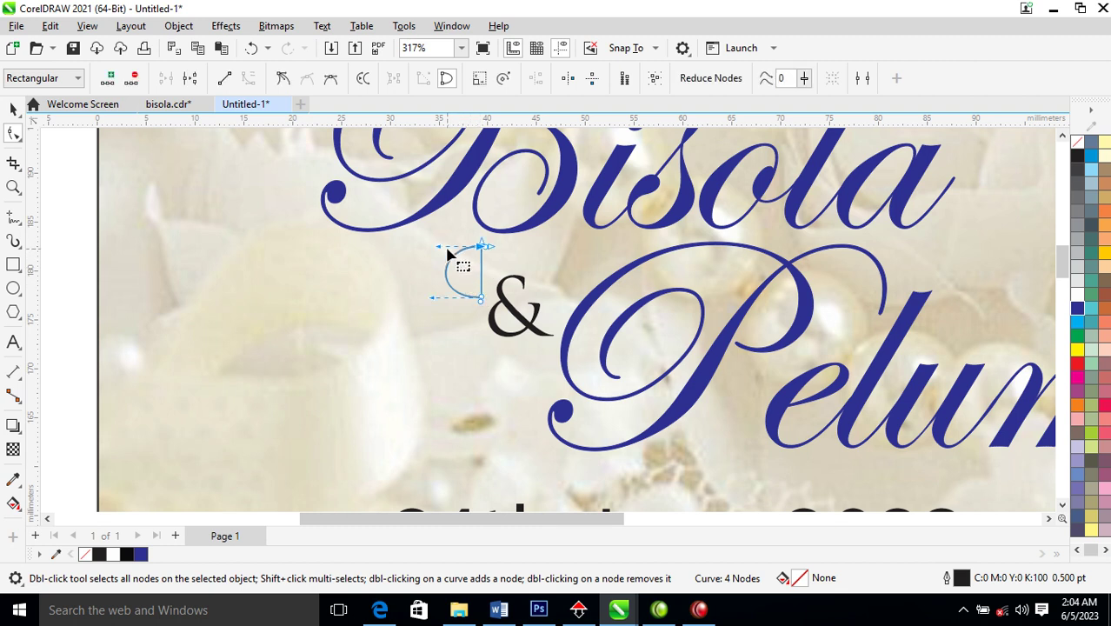
drag(440, 252, 456, 214)
Step: Create a horizontally mirrored copy of the half heart on its right side and weld both halves into one heart
drag(465, 288, 503, 257)
key(space)
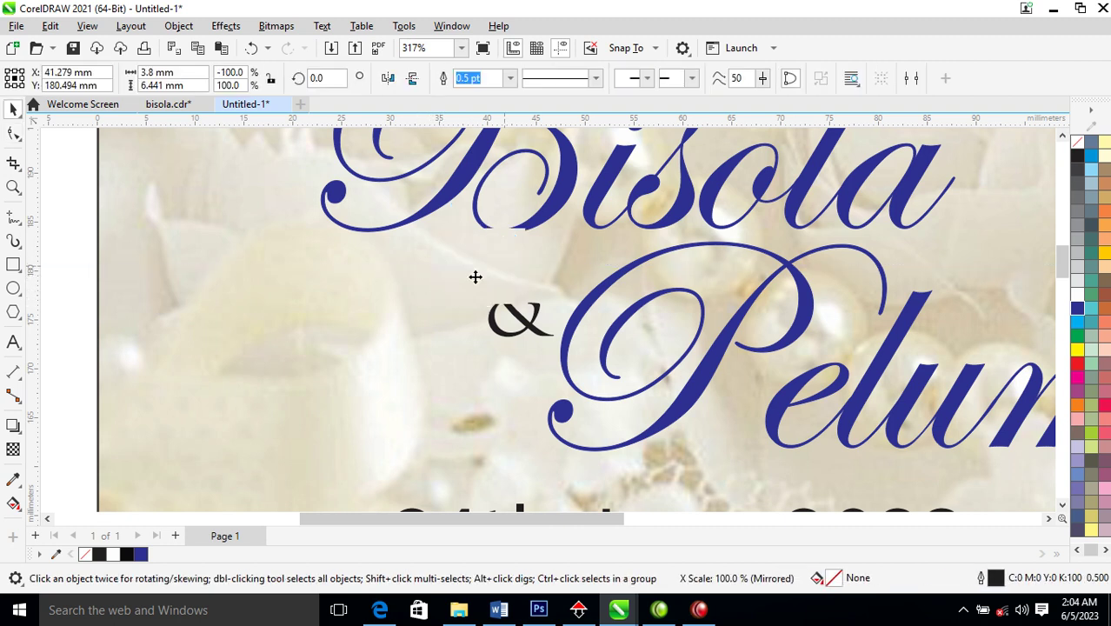
right_click(502, 257)
shift+click(466, 243)
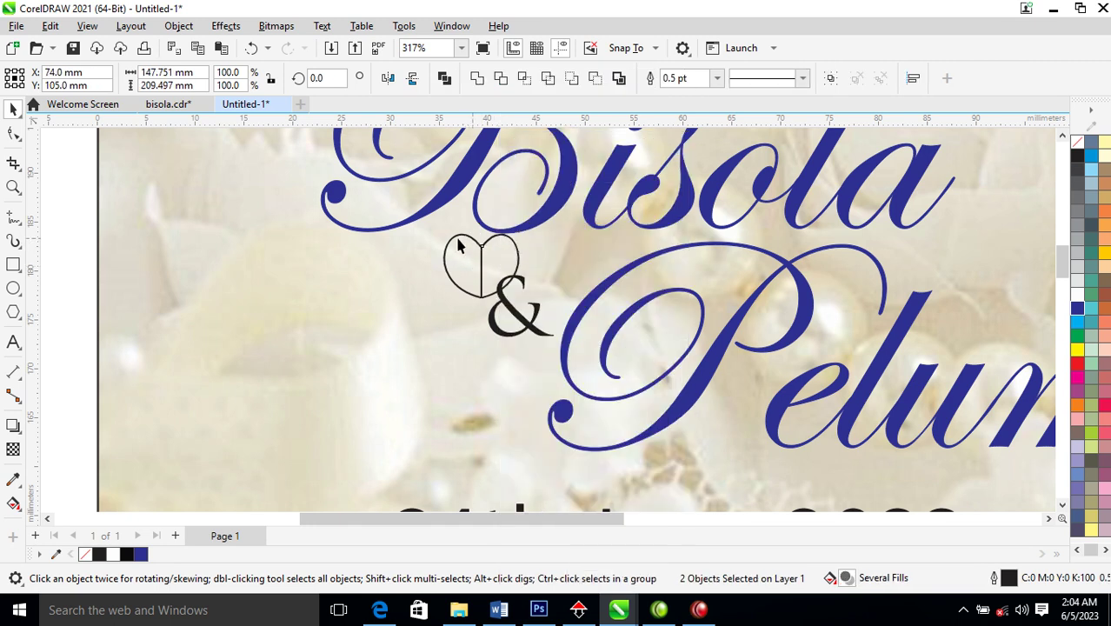
drag(557, 310, 559, 311)
click(477, 79)
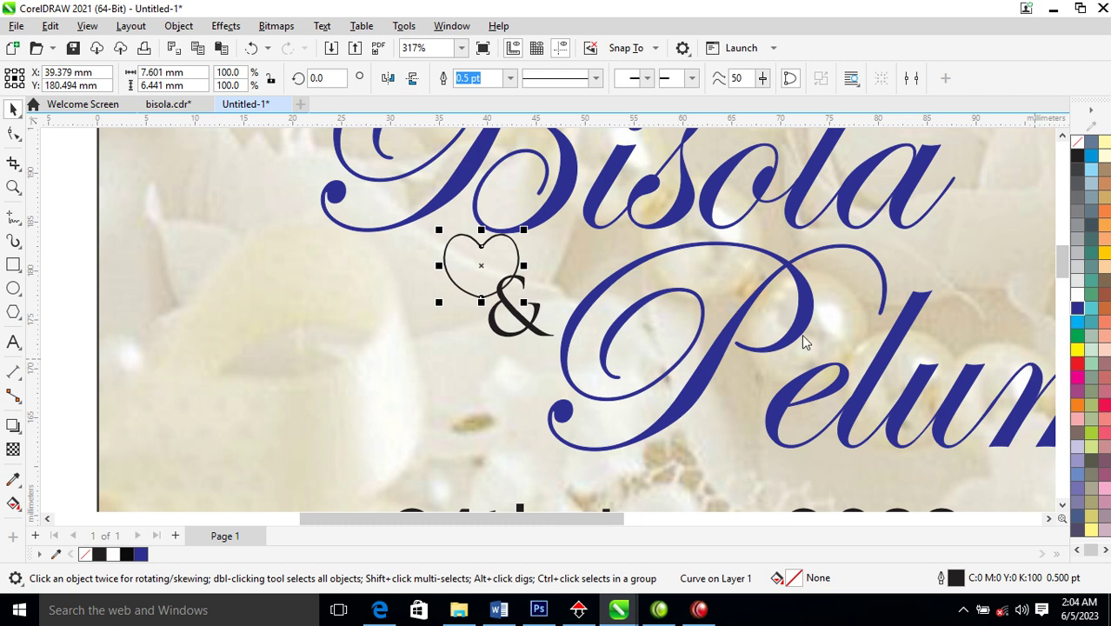
Step: Fill the heart with blue (C:100 M:100 Y:0 K:0) and combine it with a slightly smaller copy to form a hollow heart frame
click(1077, 308)
drag(525, 231, 527, 242)
drag(416, 214, 552, 345)
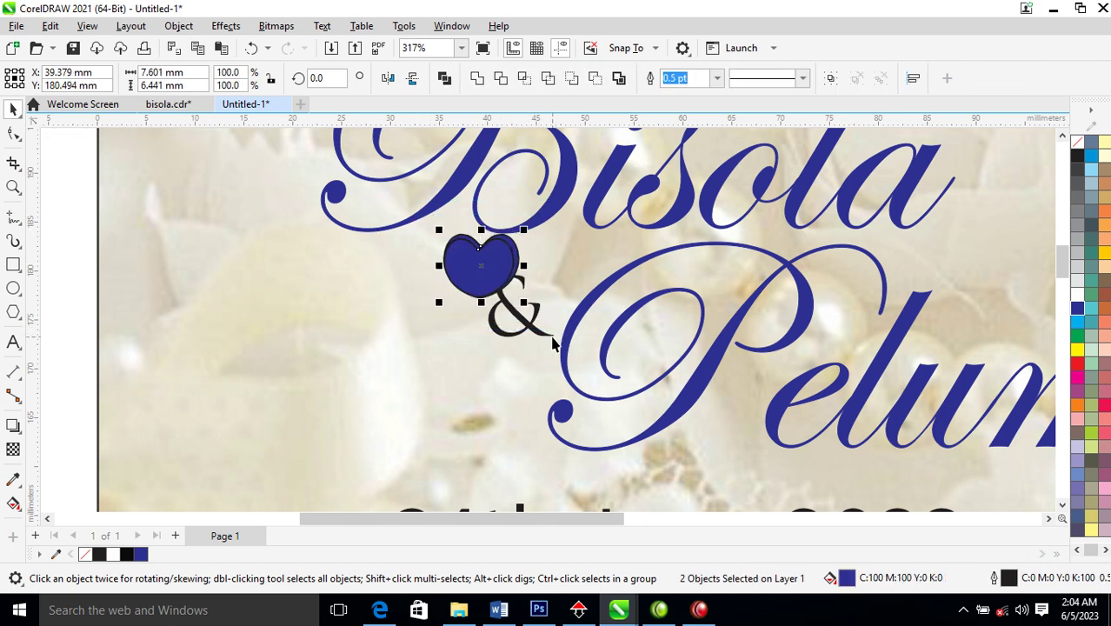
key(ctrl+z)
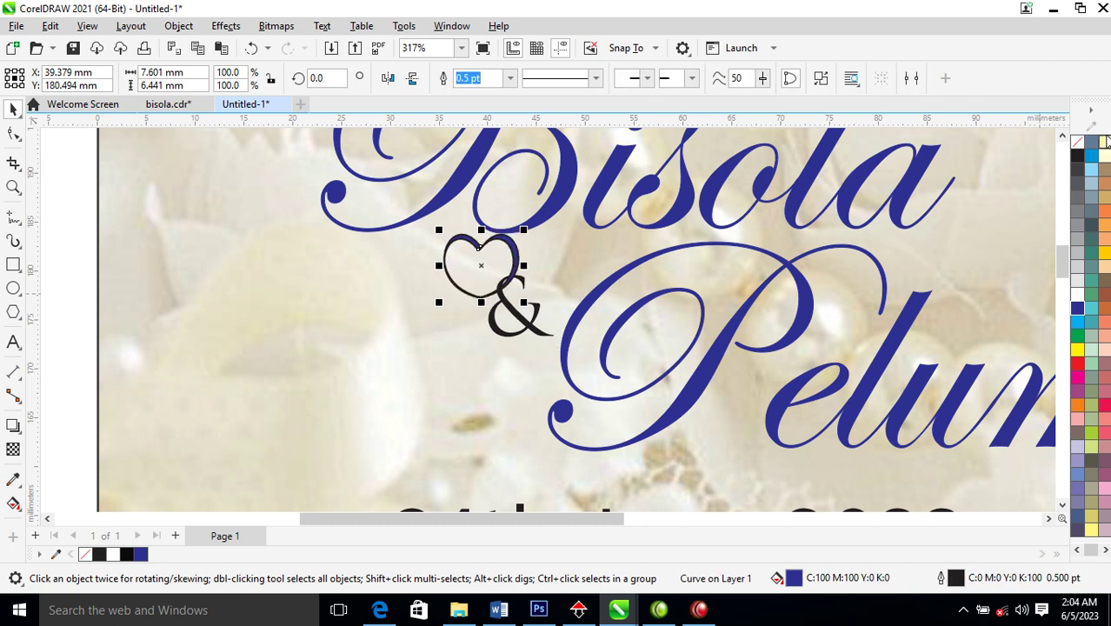
Step: Remove the heart frame's outline and enlarge it around the ampersand to about 15.6 by 13.2 mm
right_click(1079, 142)
click(983, 146)
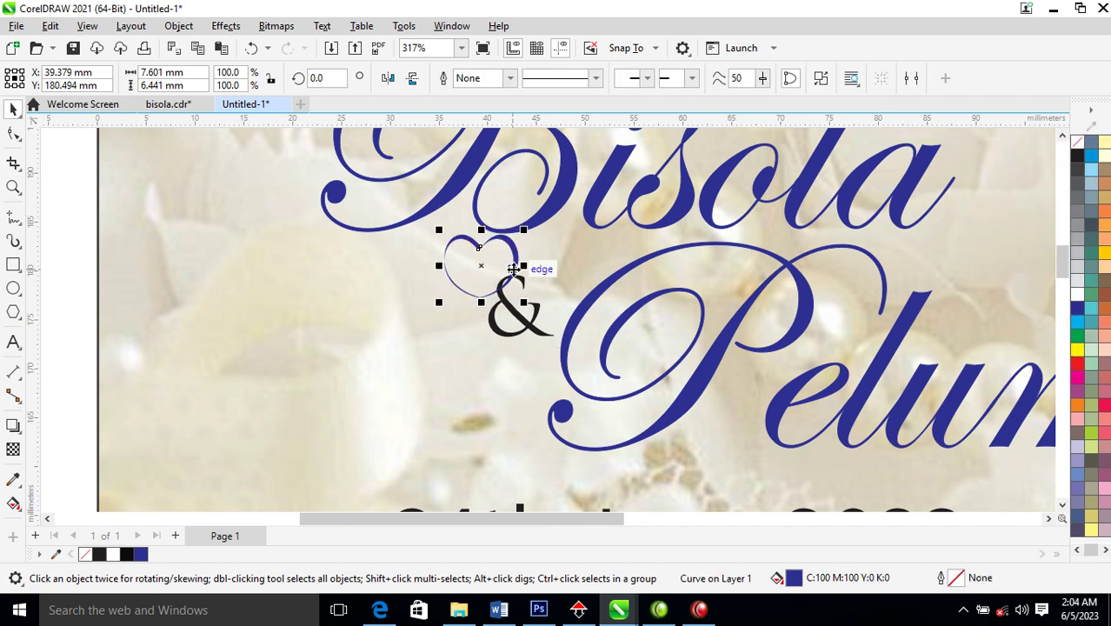
drag(516, 248, 592, 231)
shift+click(595, 308)
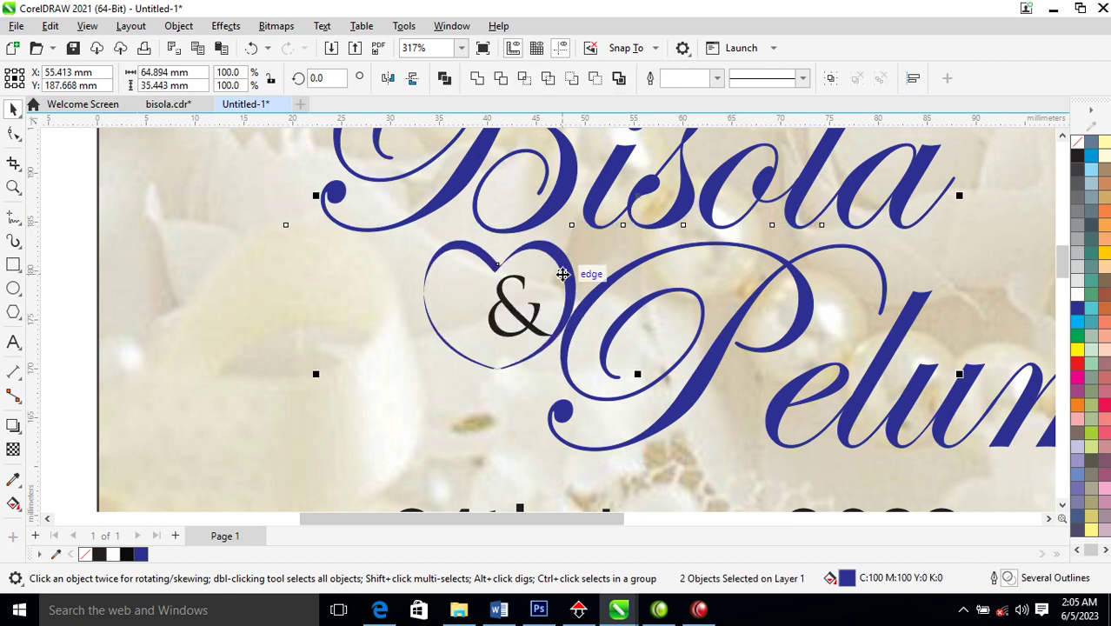
click(393, 345)
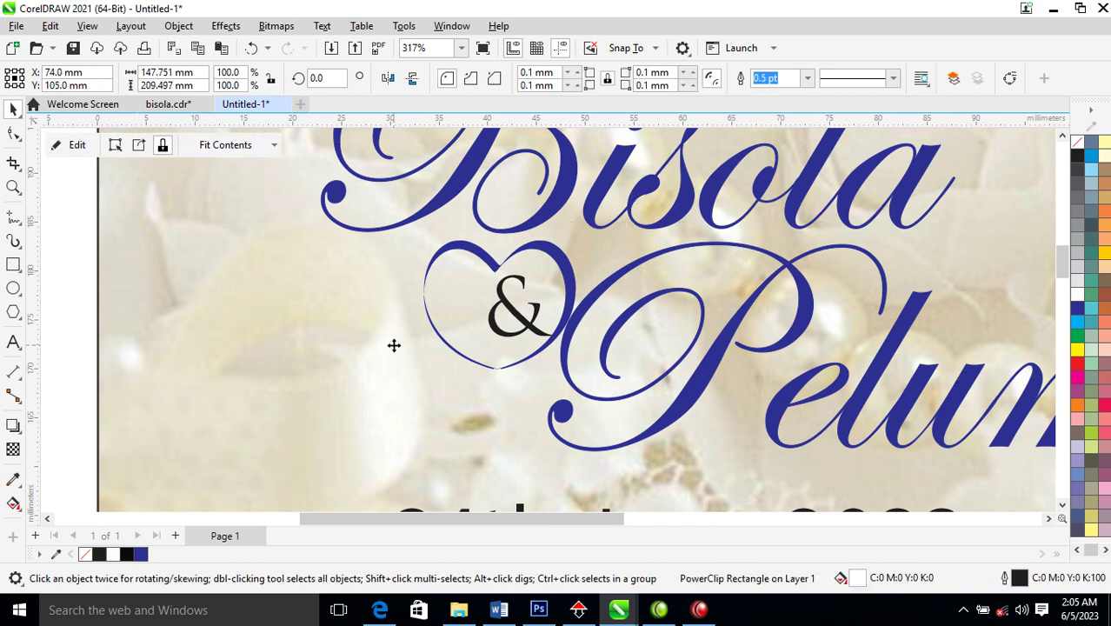
Step: Give the heart frame a black fill and a 0.5 pt black outline (C:0 M:0 Y:0 K:100)
click(572, 258)
right_click(1083, 159)
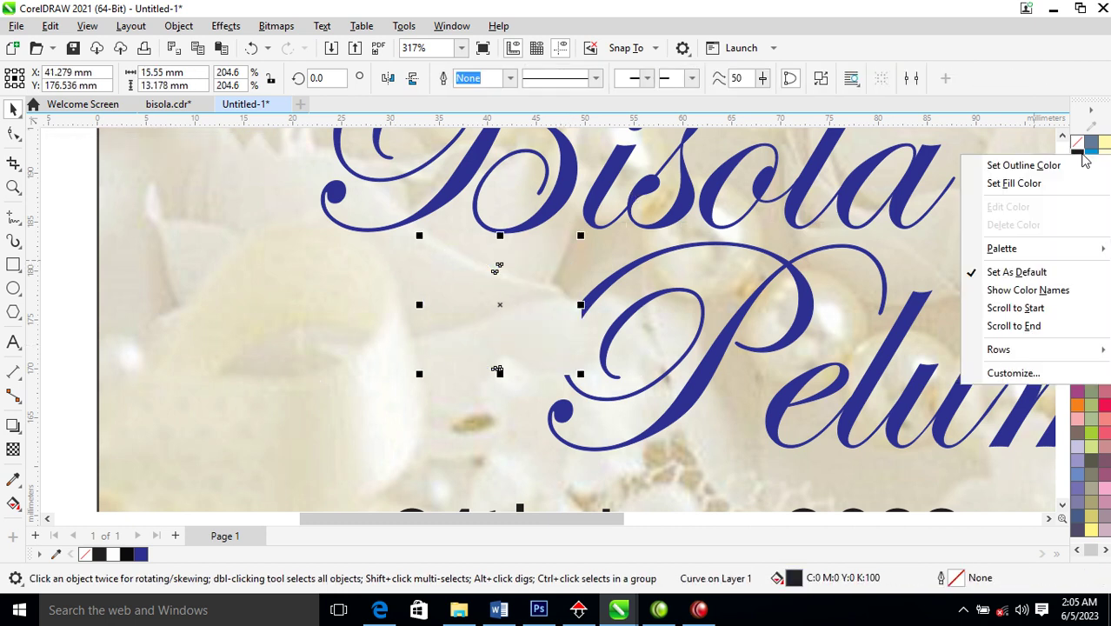
click(1054, 165)
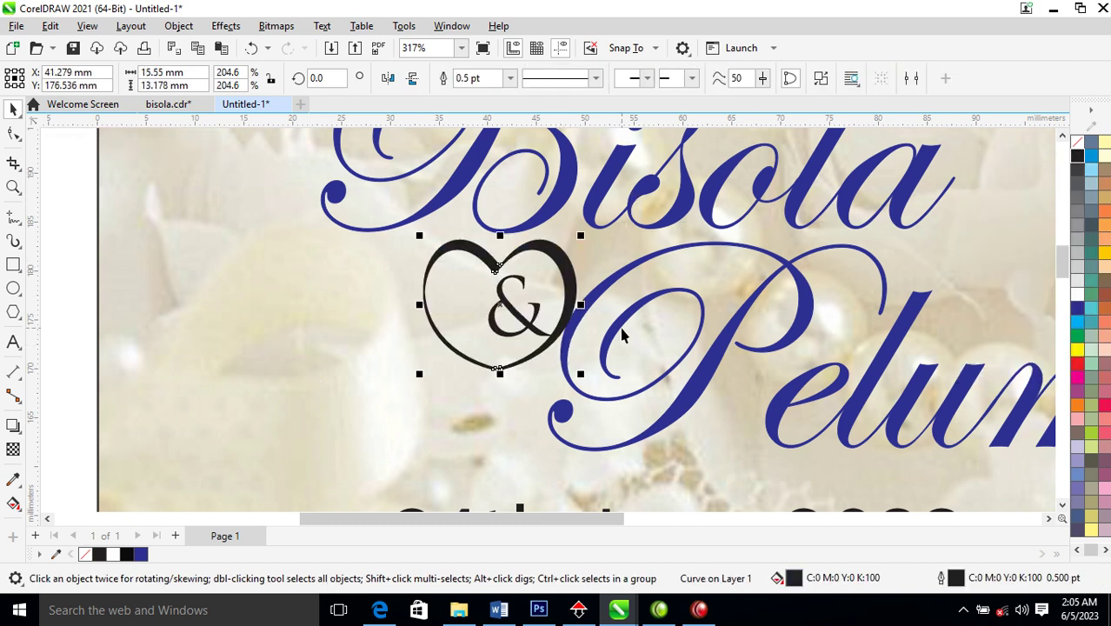
Step: Rotate the heart frame about 27 degrees counterclockwise and adjust its position around the ampersand
click(575, 247)
drag(584, 237, 545, 190)
click(571, 254)
drag(561, 248, 569, 260)
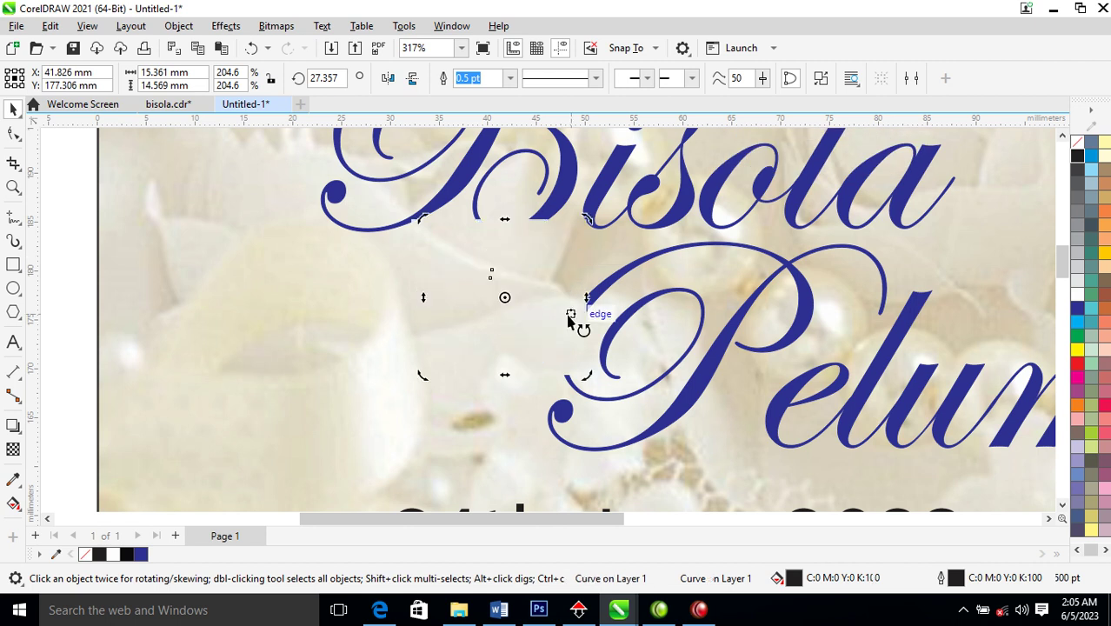
Step: Move the courtesy line up and to the right, above the groom's side of the photo collage
scroll(591, 335, down, 3)
scroll(591, 335, down, 2)
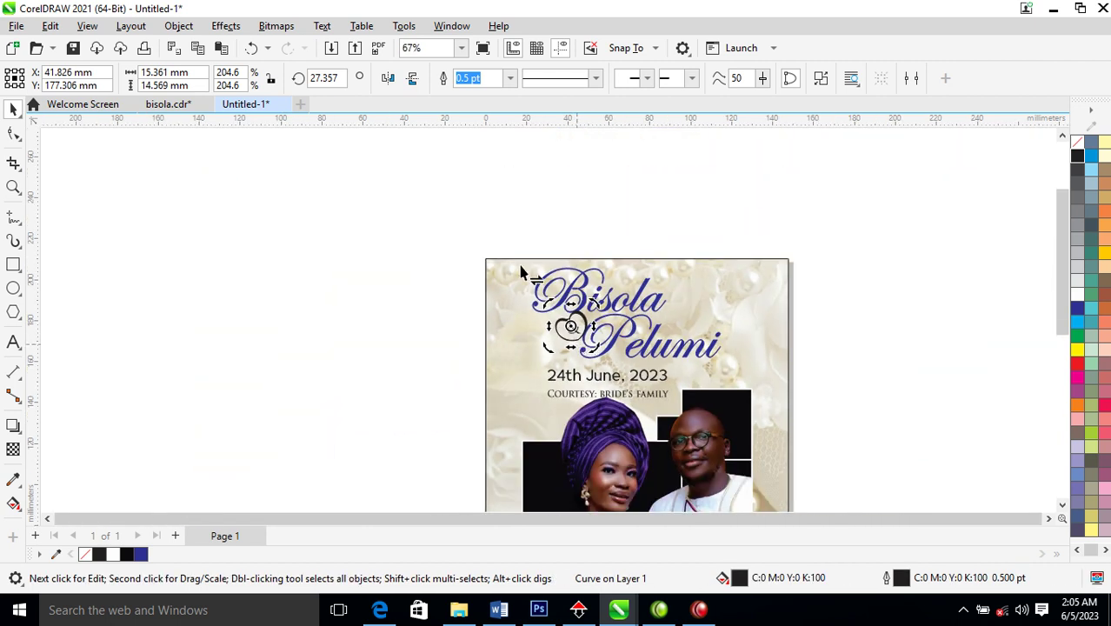
key(z)
drag(419, 236, 818, 441)
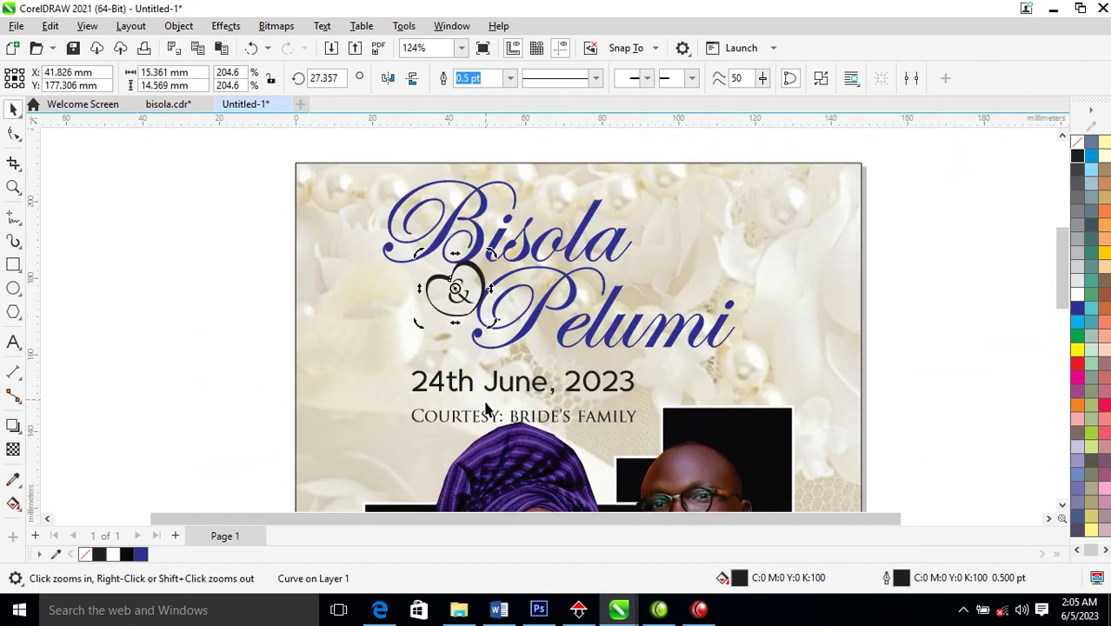
drag(539, 423, 687, 370)
key(ctrl+z)
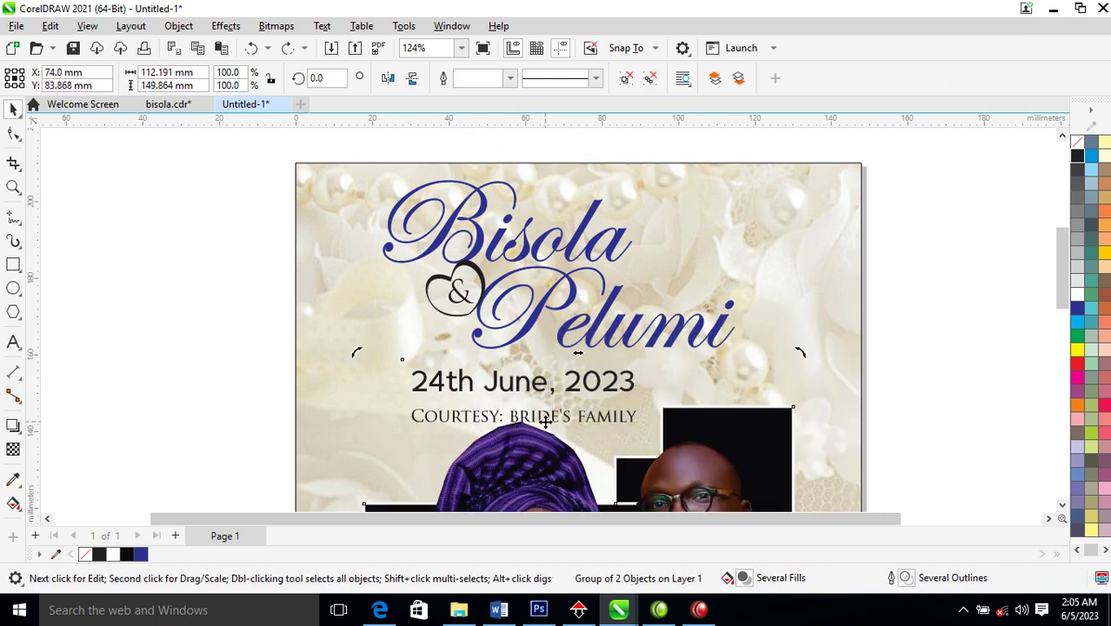
click(546, 417)
drag(532, 417, 680, 395)
click(678, 395)
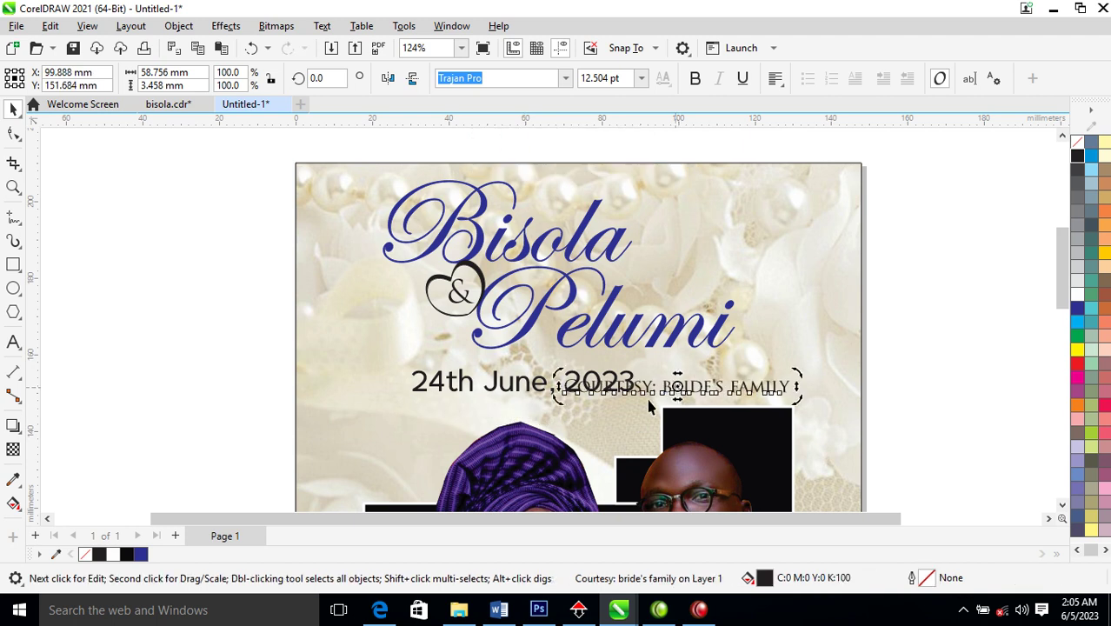
click(487, 399)
click(488, 389)
drag(907, 348, 322, 424)
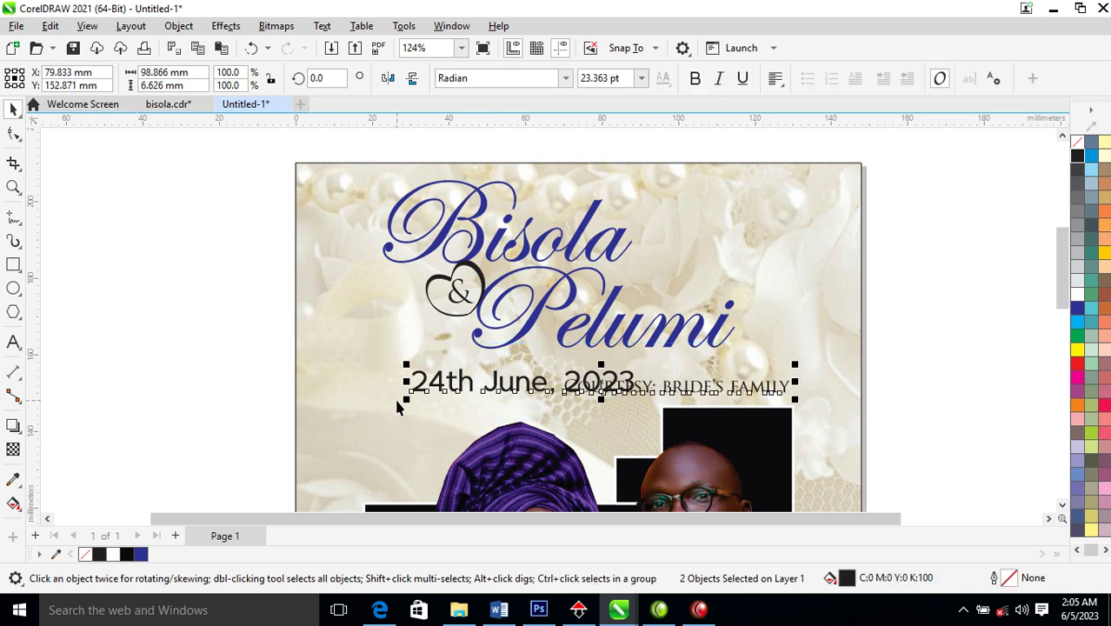
click(886, 358)
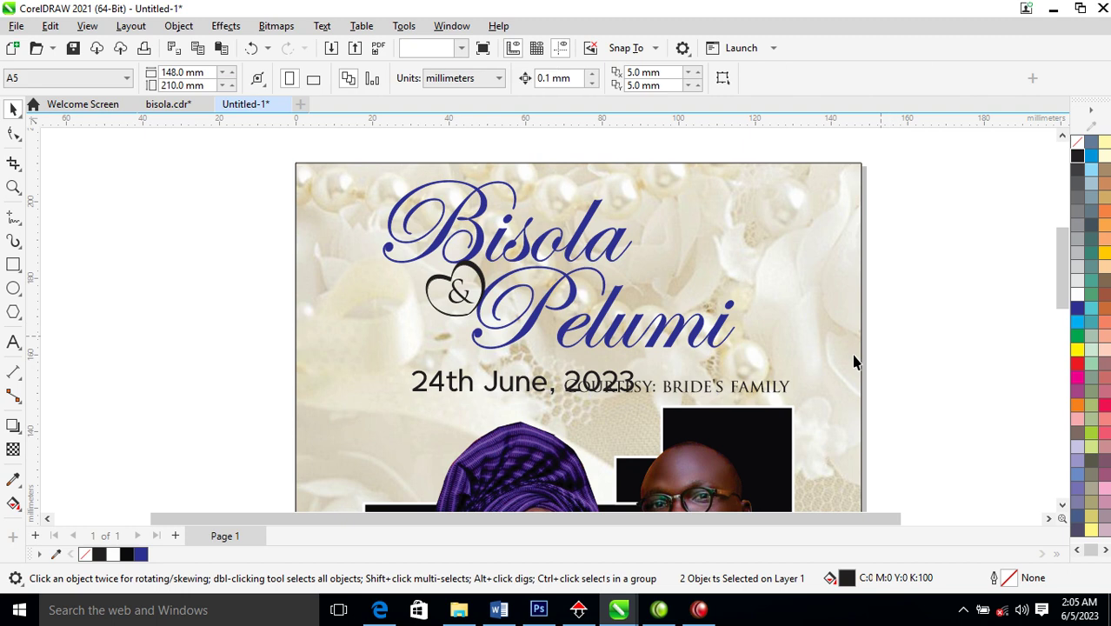
Step: Break the date text into three lines reading 24th, June, and 2023
click(488, 393)
double_click(487, 393)
key(Return)
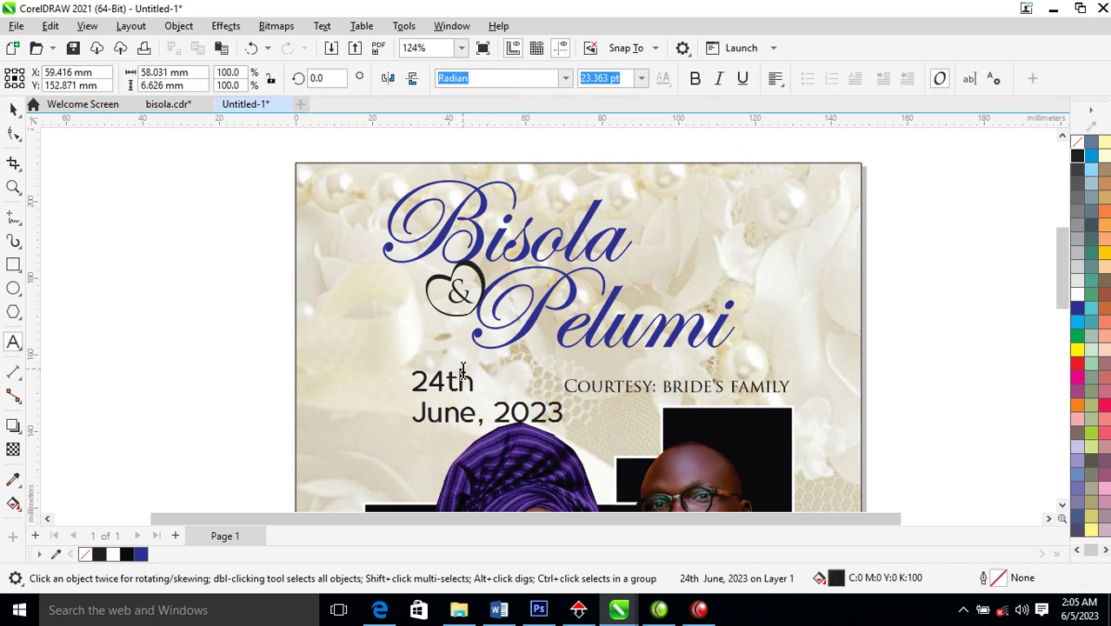
click(499, 415)
key(Return)
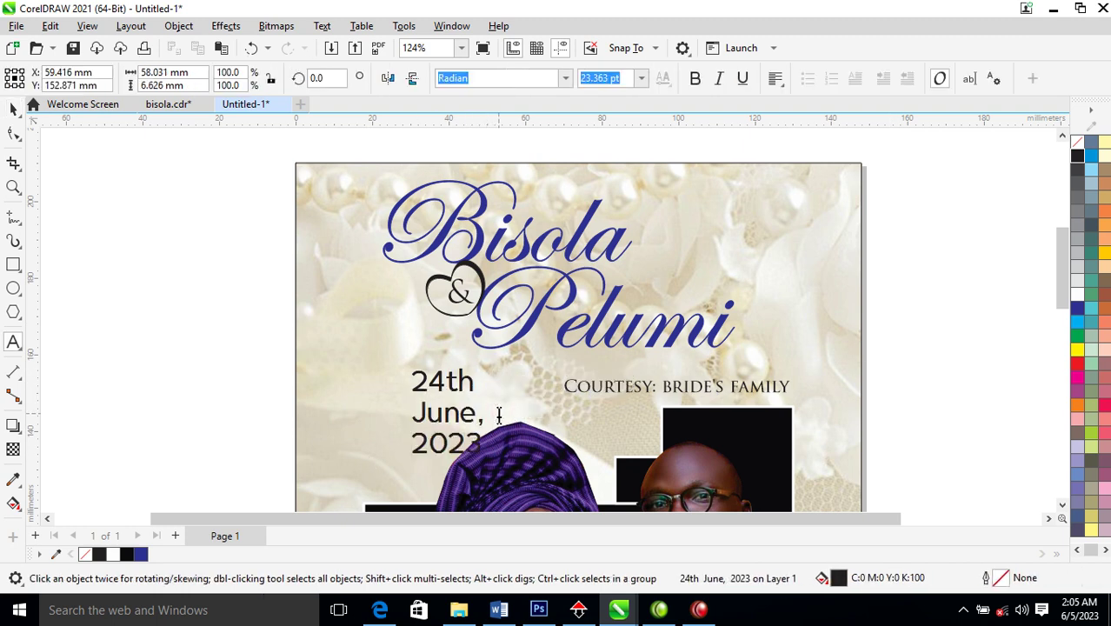
key(ctrl+space)
Step: Shrink the three-line date to about 20.4 pt and shift it left, beneath the heart and clear of the bride's headgear
click(483, 454)
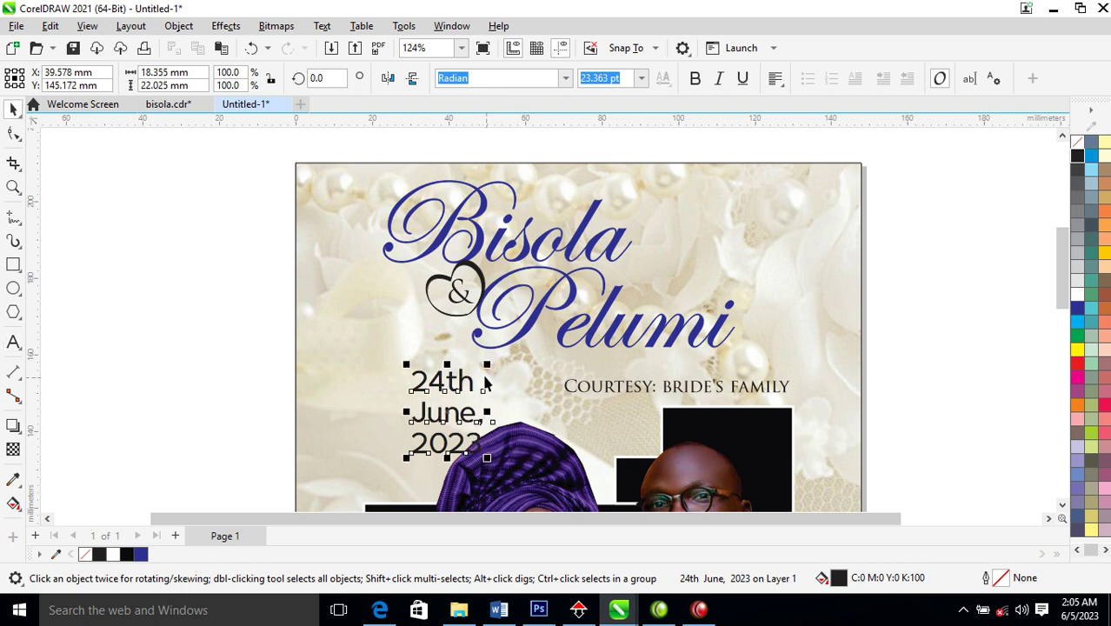
drag(485, 384, 427, 372)
click(450, 391)
click(458, 395)
Step: Tighten the line spacing of the three-line date so the block is about 21.3 mm tall
click(13, 133)
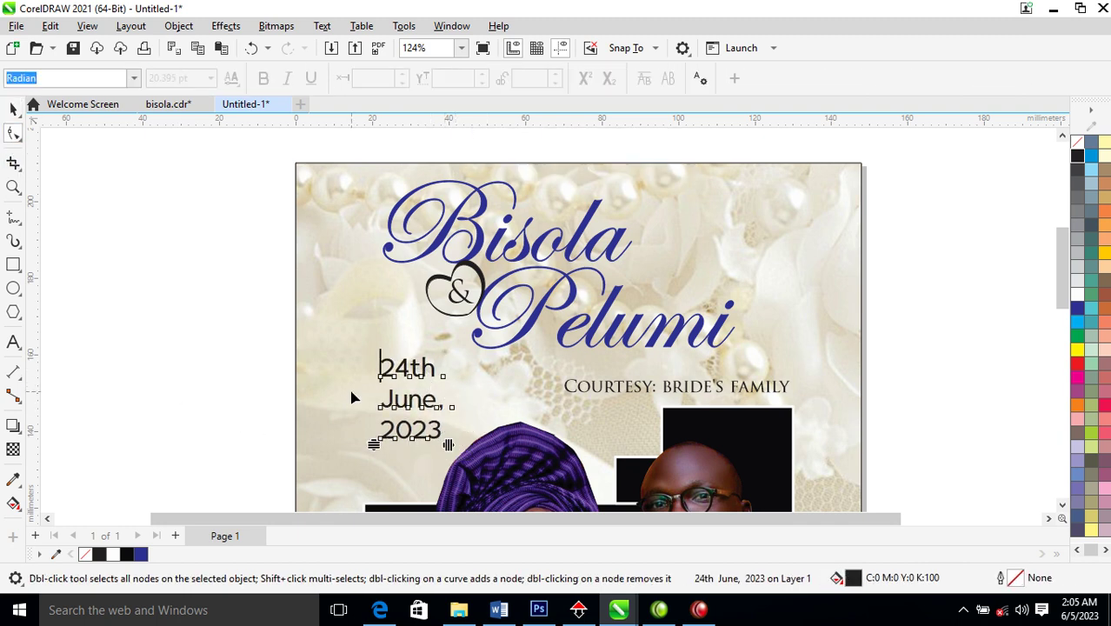
mouse_move(372, 450)
mouse_down()
mouse_move(370, 427)
mouse_move(379, 437)
mouse_up()
key(space)
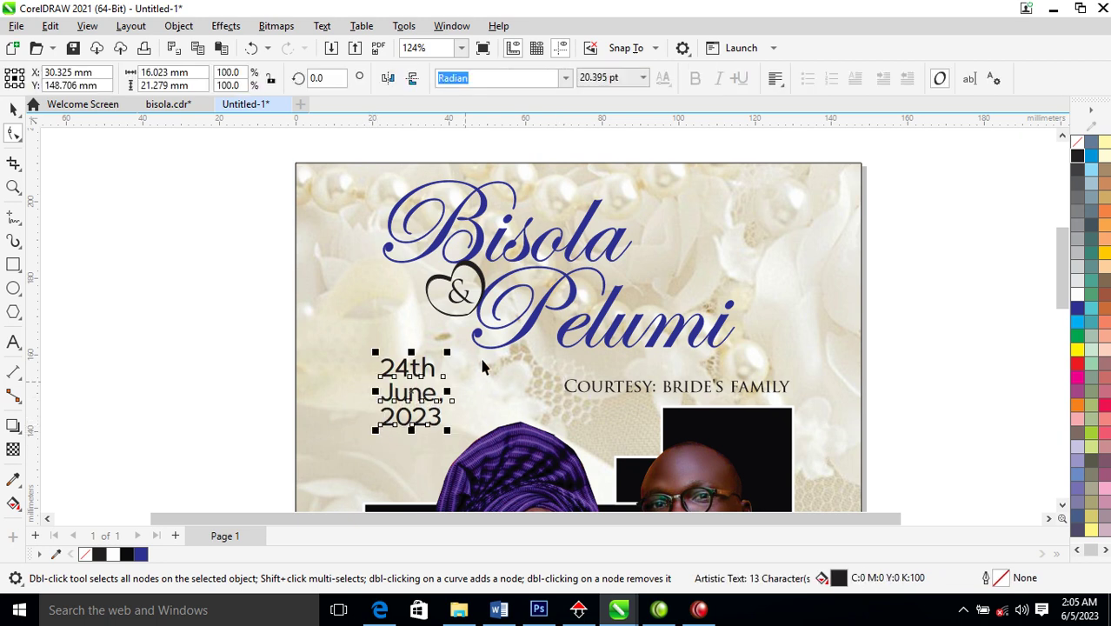
Step: Draw a horizontal line about 87 mm long beside the date, just above the courtesy text
click(14, 216)
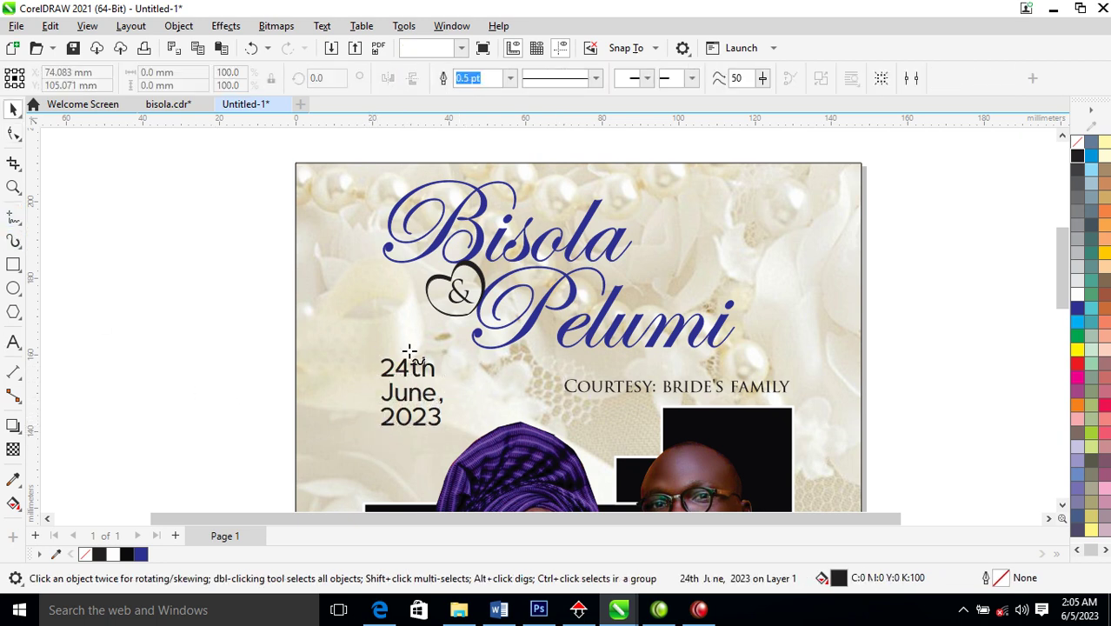
click(459, 371)
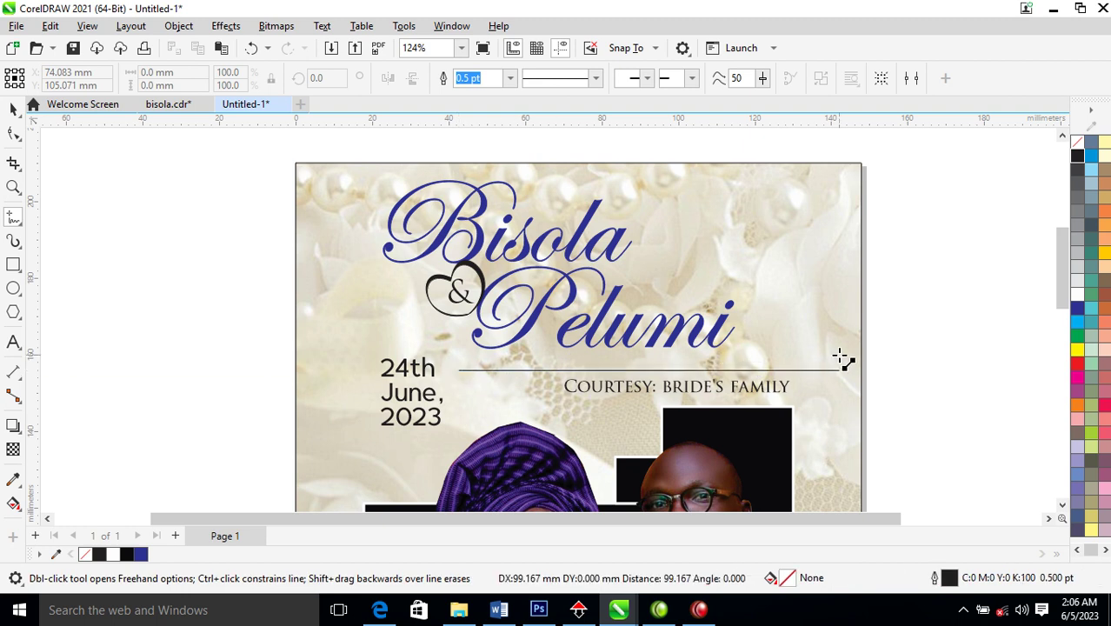
click(797, 370)
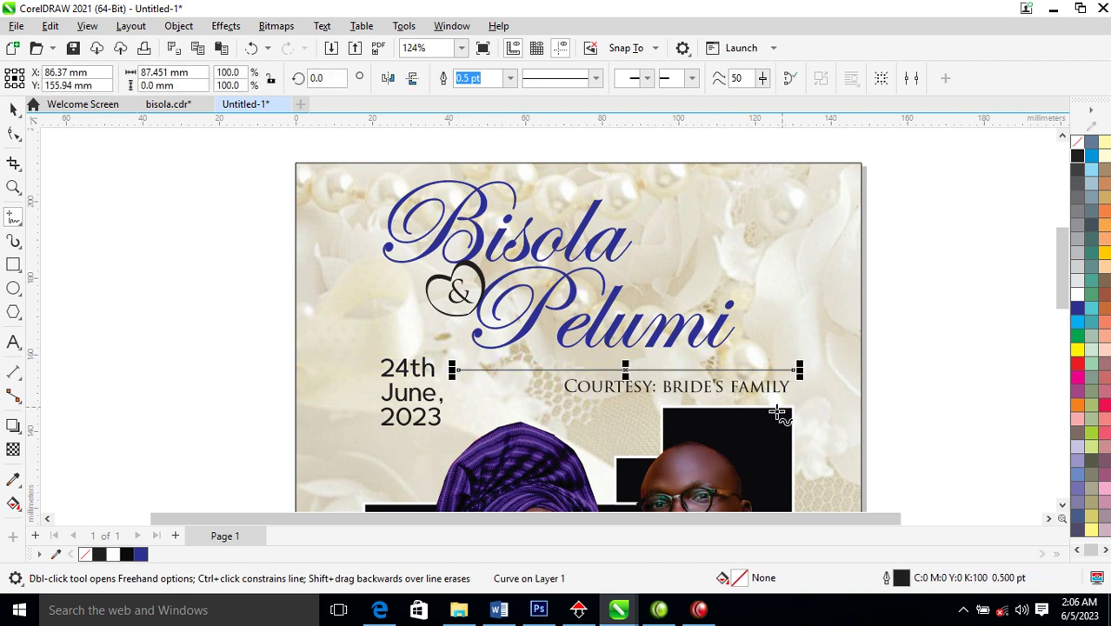
Step: Give the new horizontal line a 1.0 pt outline with a dotted style
key(space)
key(F12)
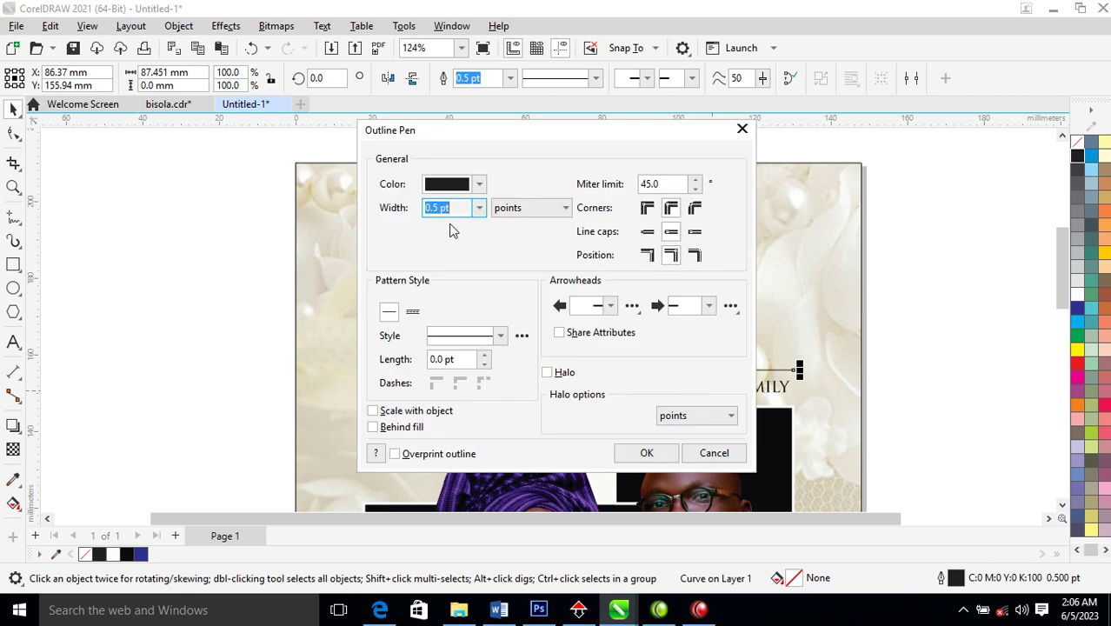
click(500, 336)
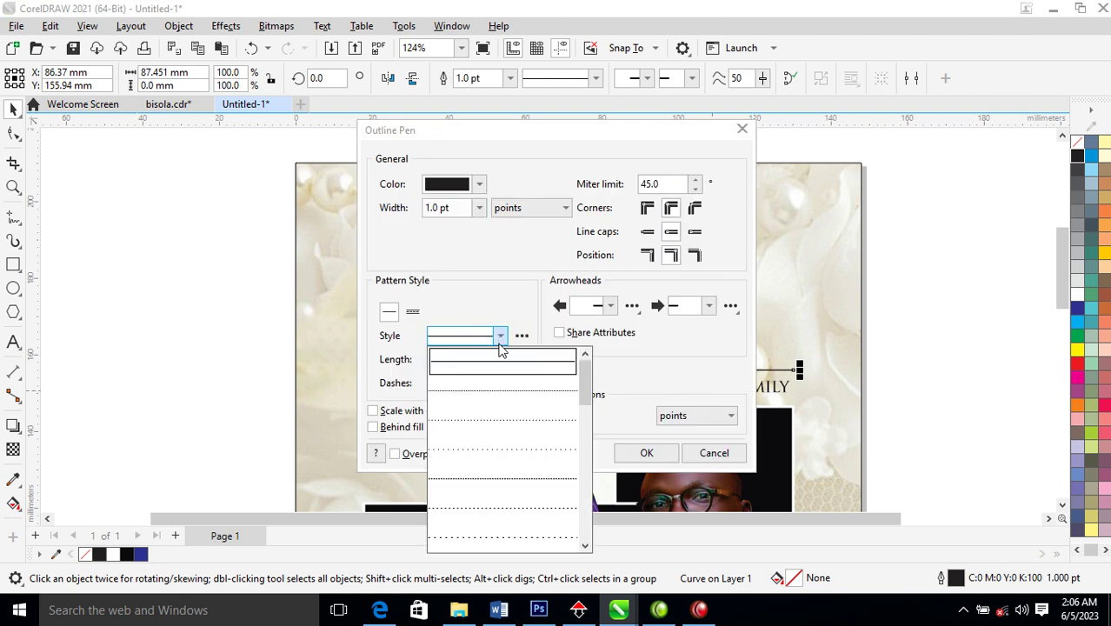
click(498, 506)
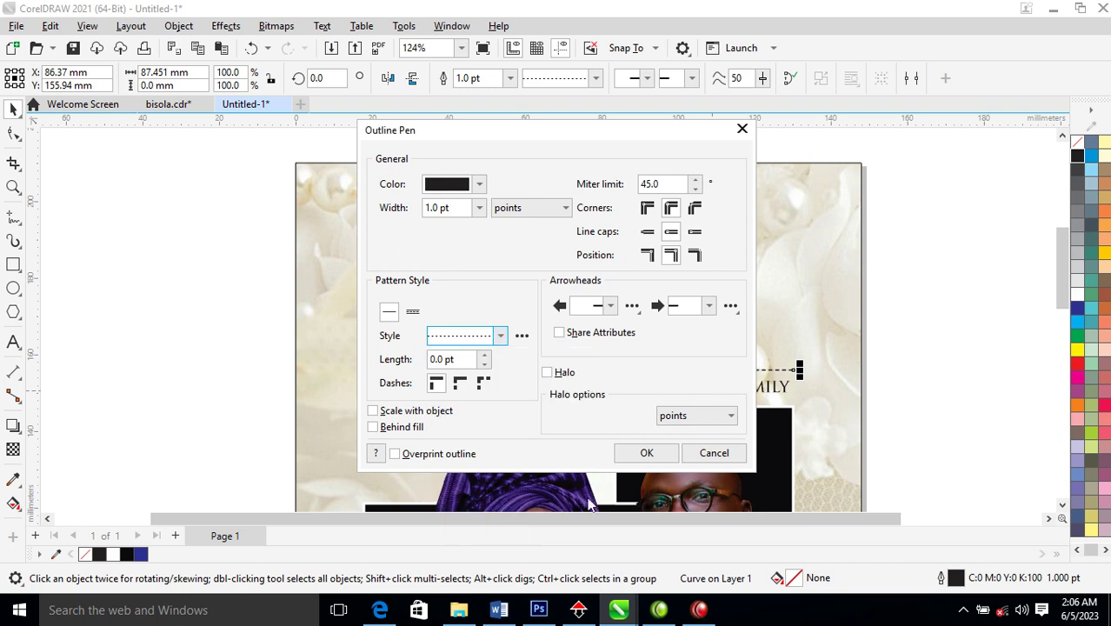
click(647, 455)
scroll(652, 462, down, 4)
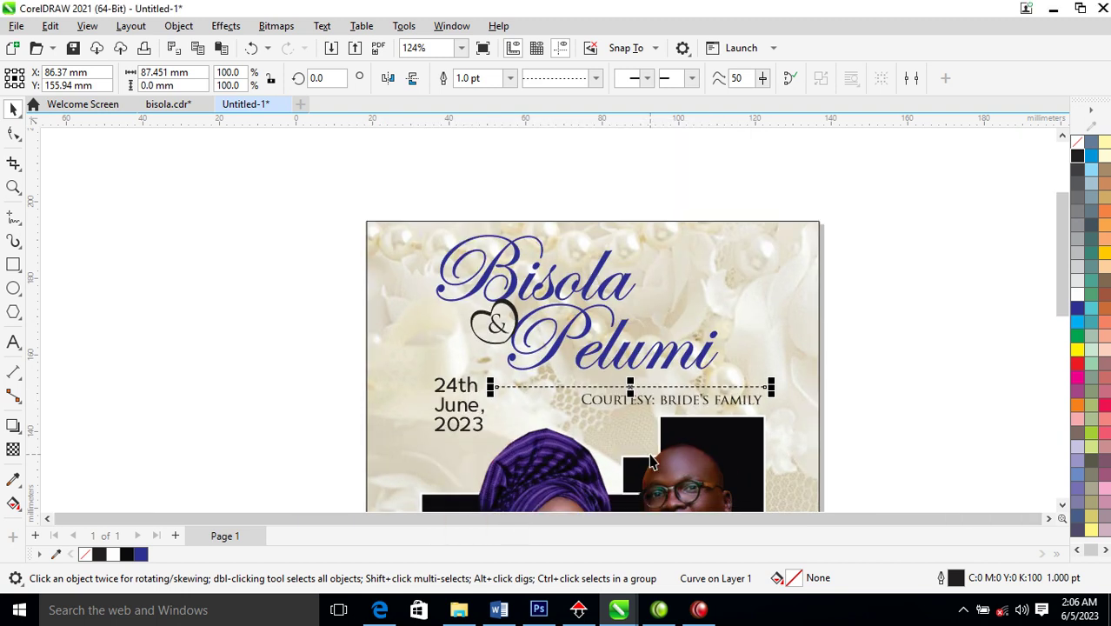
Step: Make a horizontally mirrored copy of the framed floral background, adjoining the cover's left edge as a back panel
key(z)
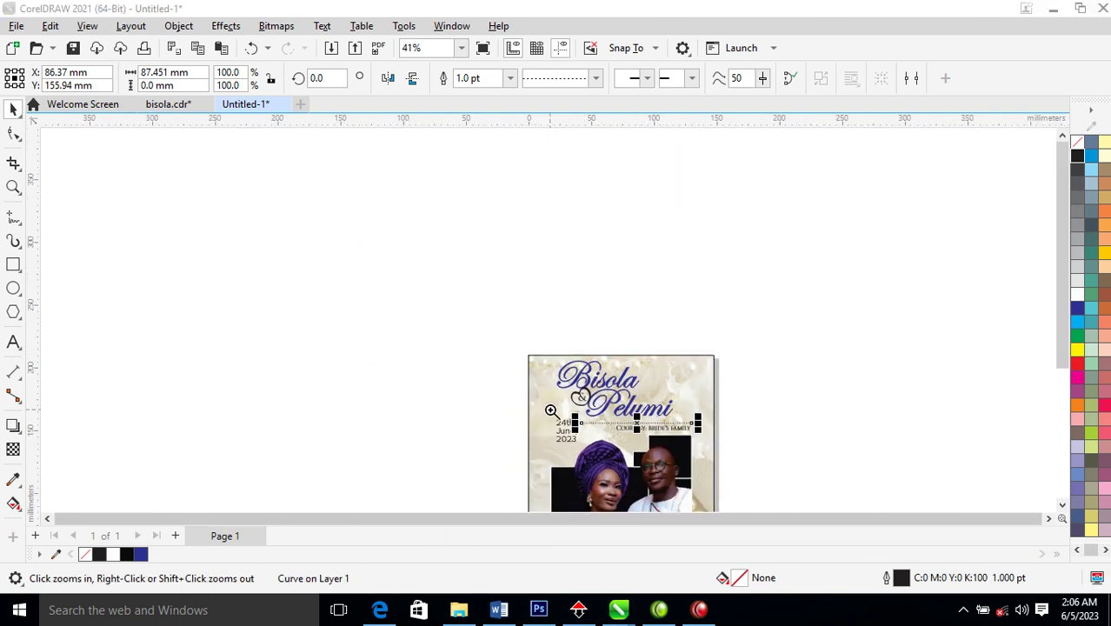
click(632, 442)
key(super)
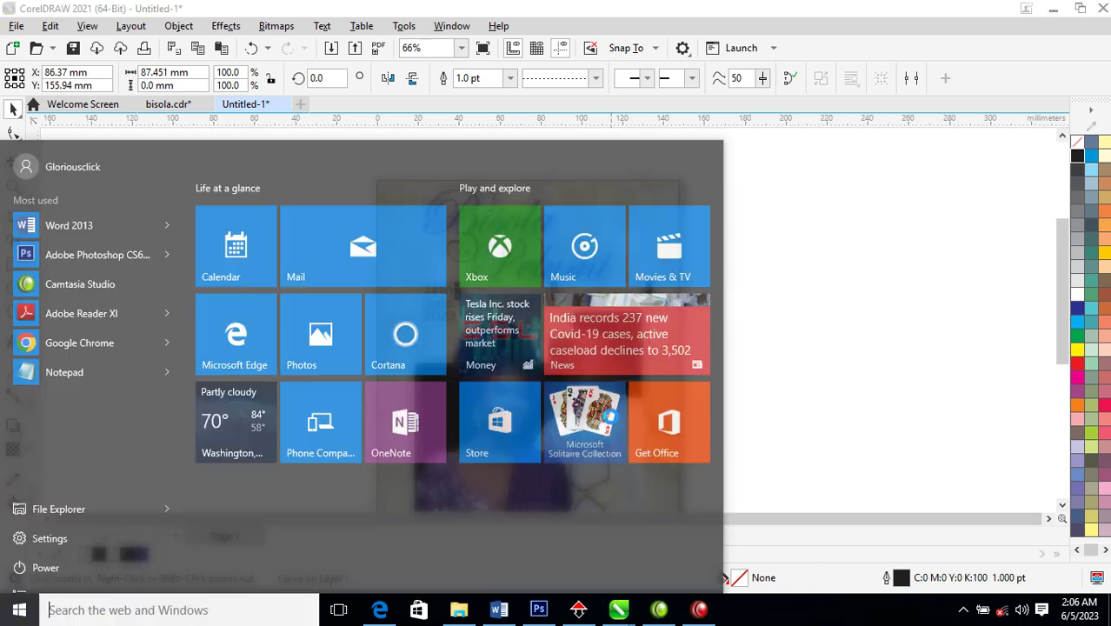
click(765, 217)
key(F4)
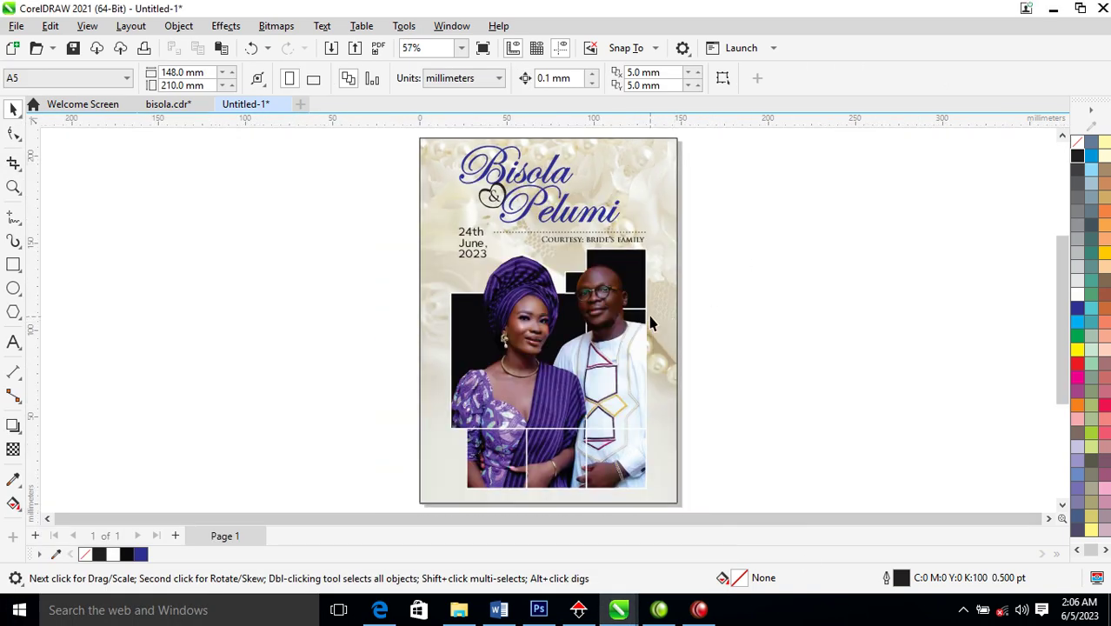
click(658, 228)
double_click(396, 340)
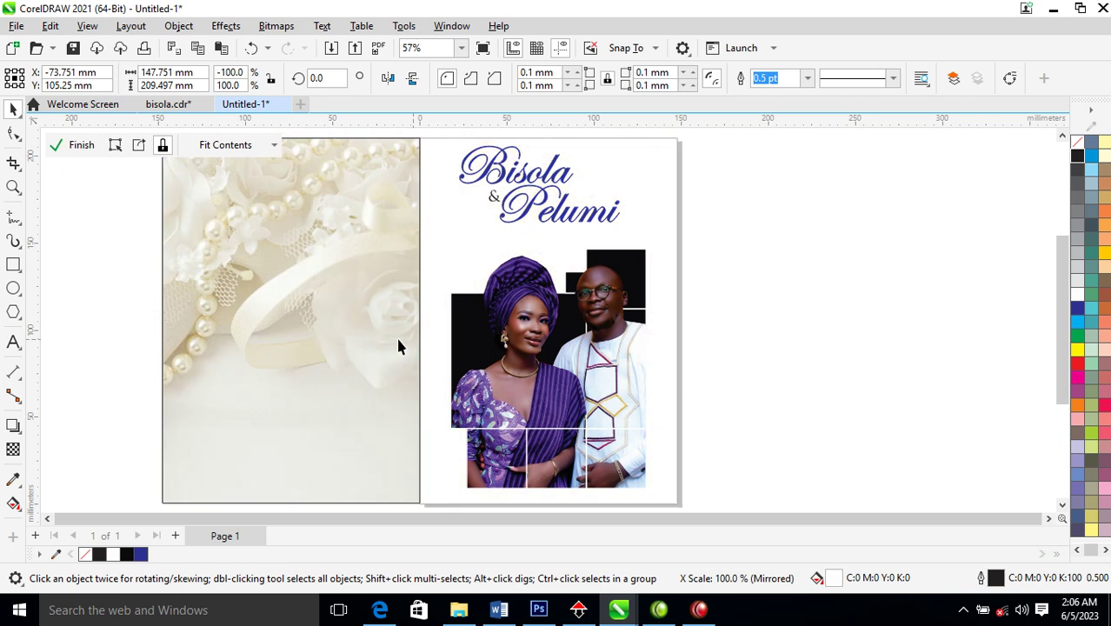
drag(396, 358, 329, 326)
click(681, 329)
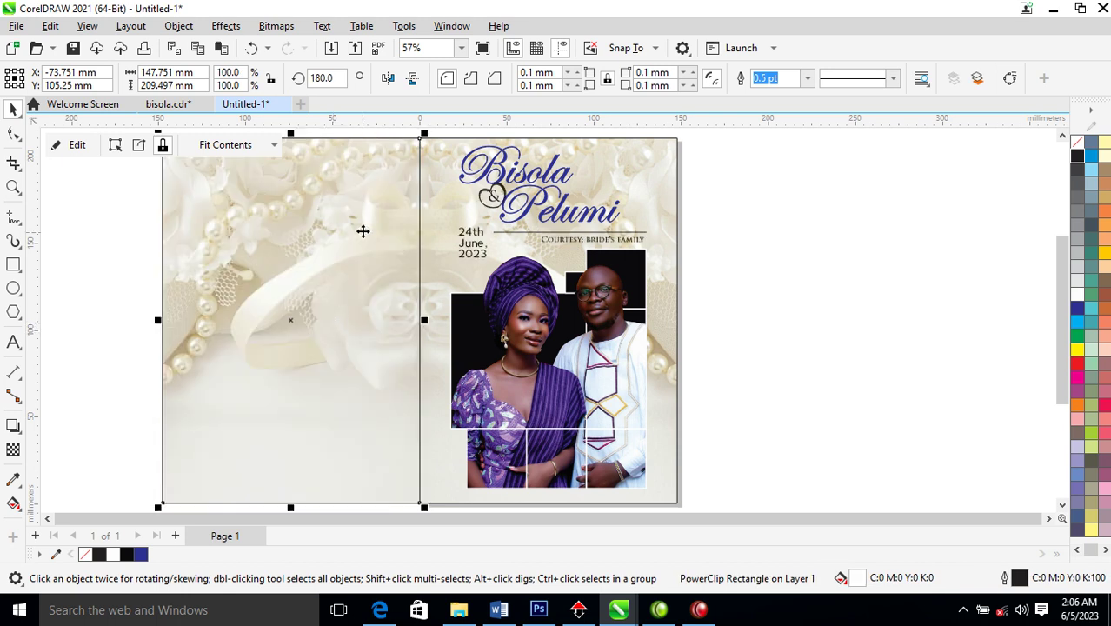
Step: Extract the floral image from the mirrored back panel's frame and delete it
right_click(363, 230)
click(405, 94)
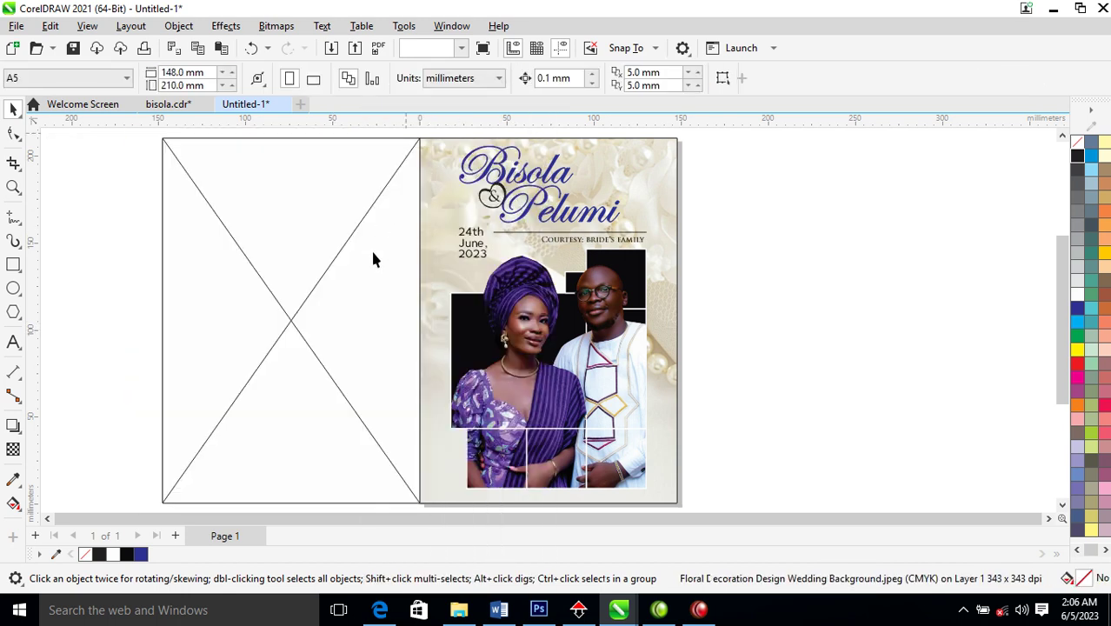
click(368, 341)
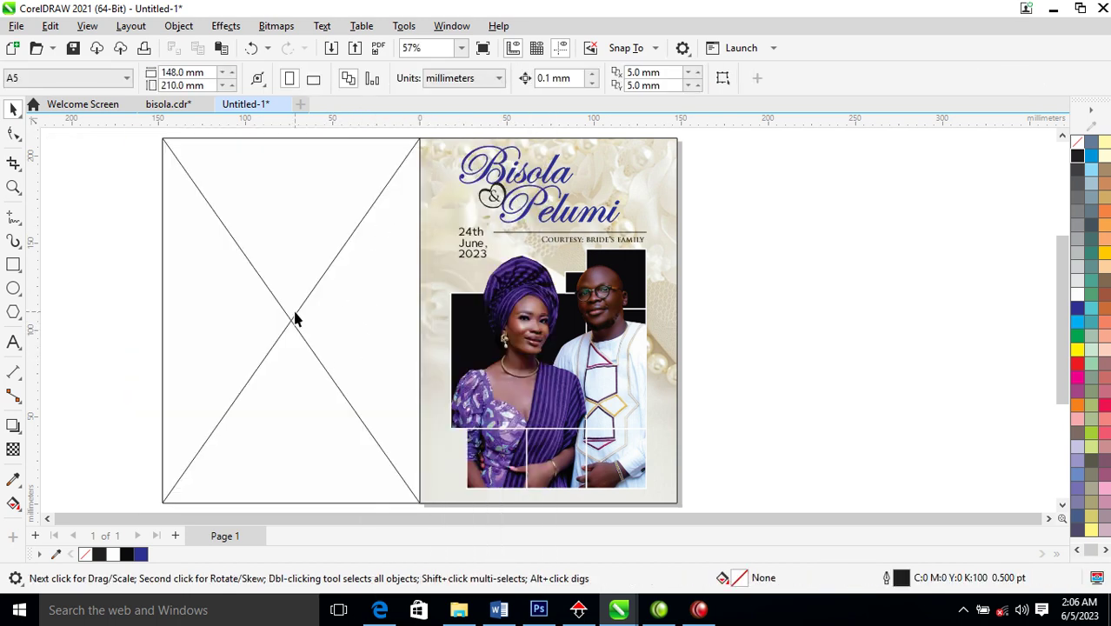
Step: Fill the empty back panel with dark blue (C100 M100 Y0 K0) and remove its frame type
click(410, 391)
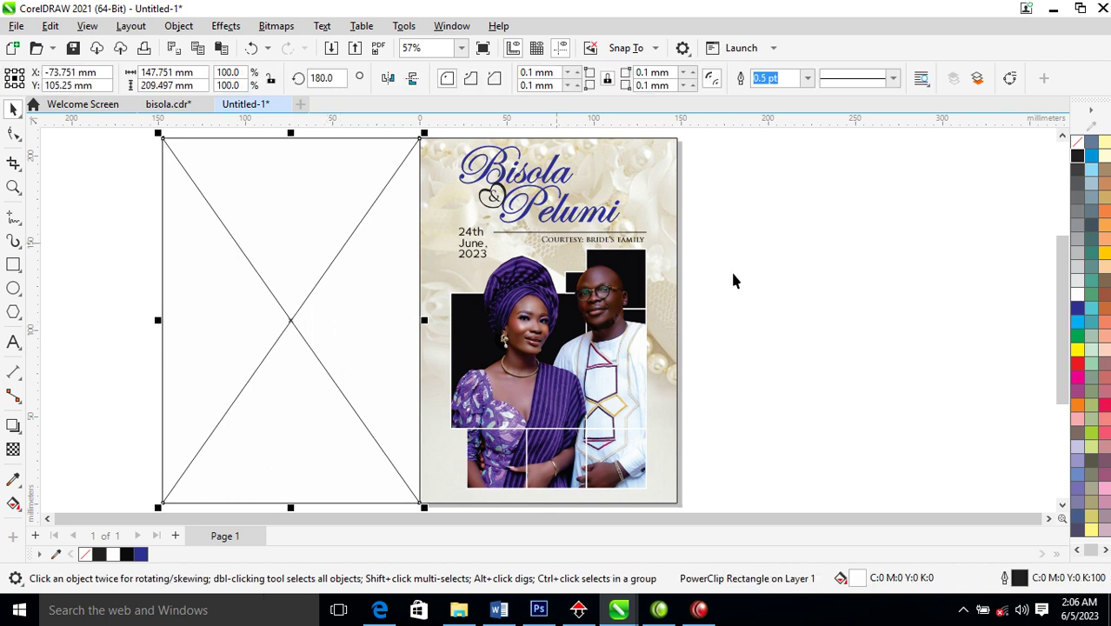
click(1082, 305)
right_click(327, 265)
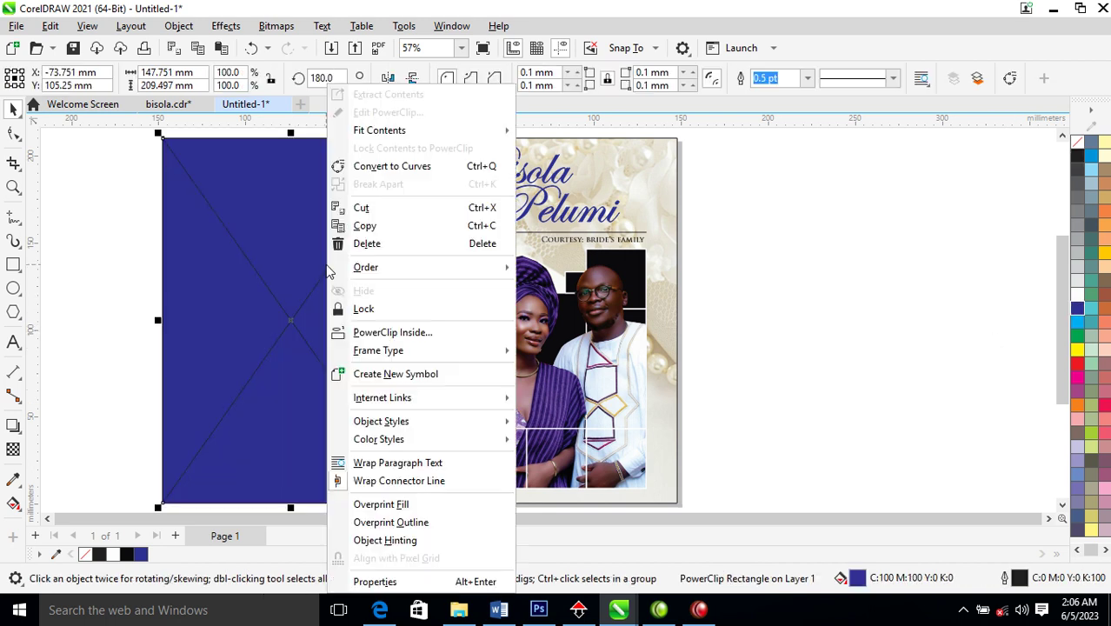
mouse_move(414, 351)
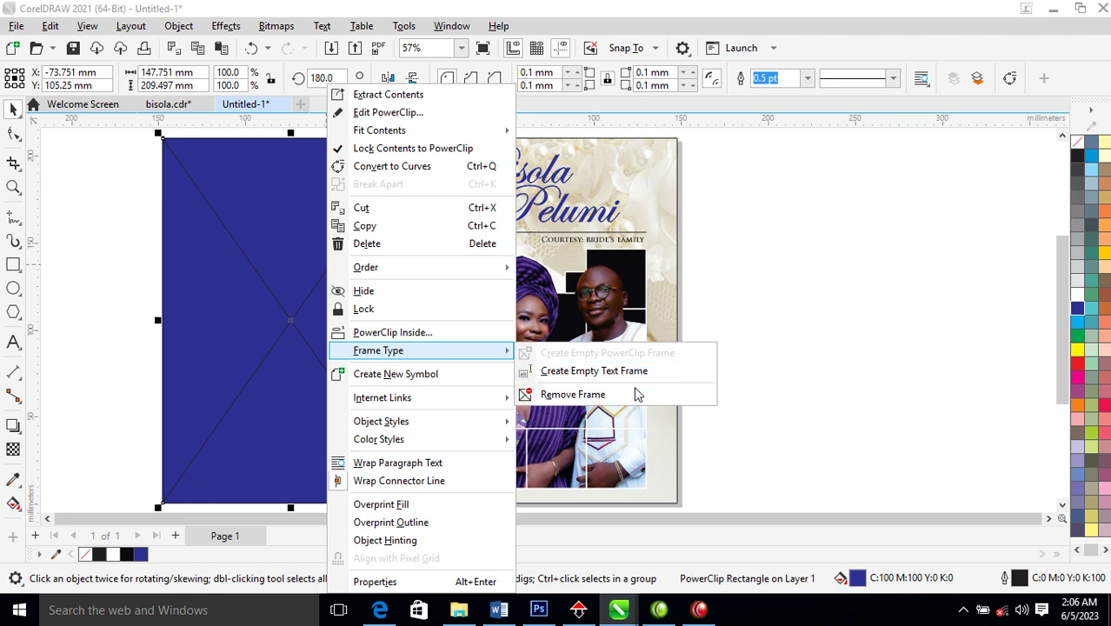
click(610, 395)
Step: Place a copy of the photo collage off the page beside the cover and ungroup all its objects
drag(551, 363, 845, 298)
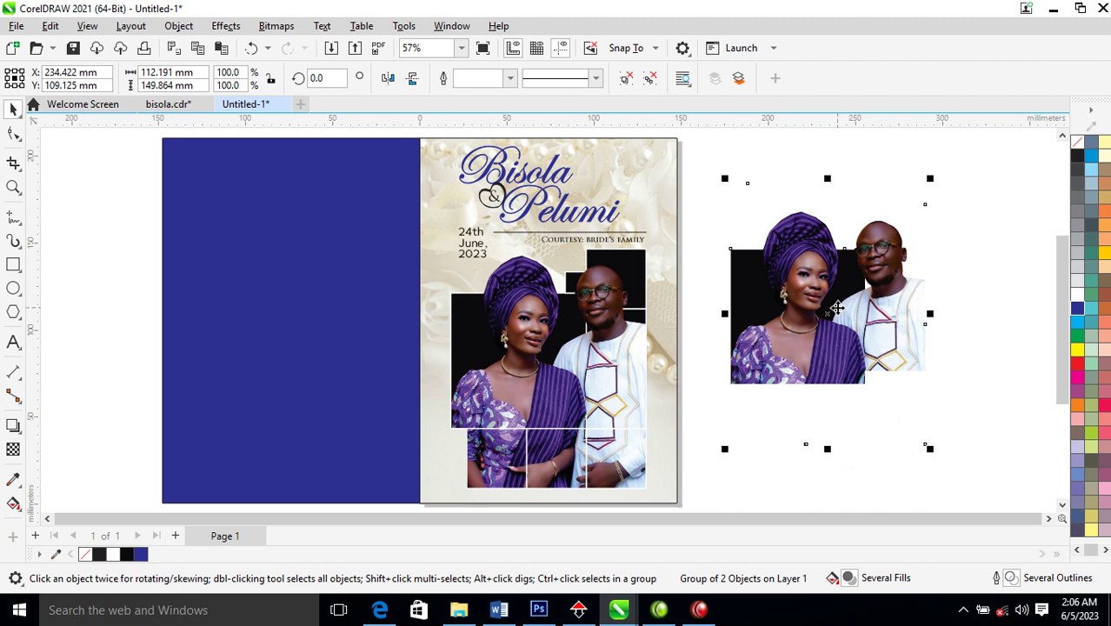
click(649, 78)
click(787, 154)
click(869, 278)
click(942, 194)
Step: Remove the loose cropped cut-out from the copied collage and extract the couple photo from its large black square frame
drag(865, 339, 922, 261)
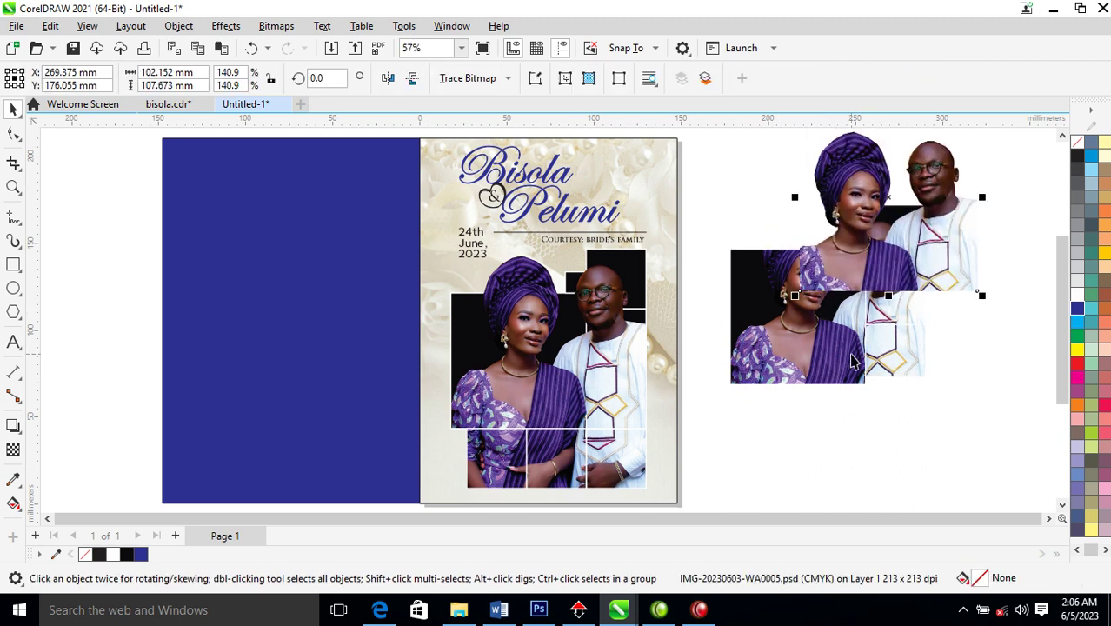
drag(852, 361, 835, 348)
right_click(789, 348)
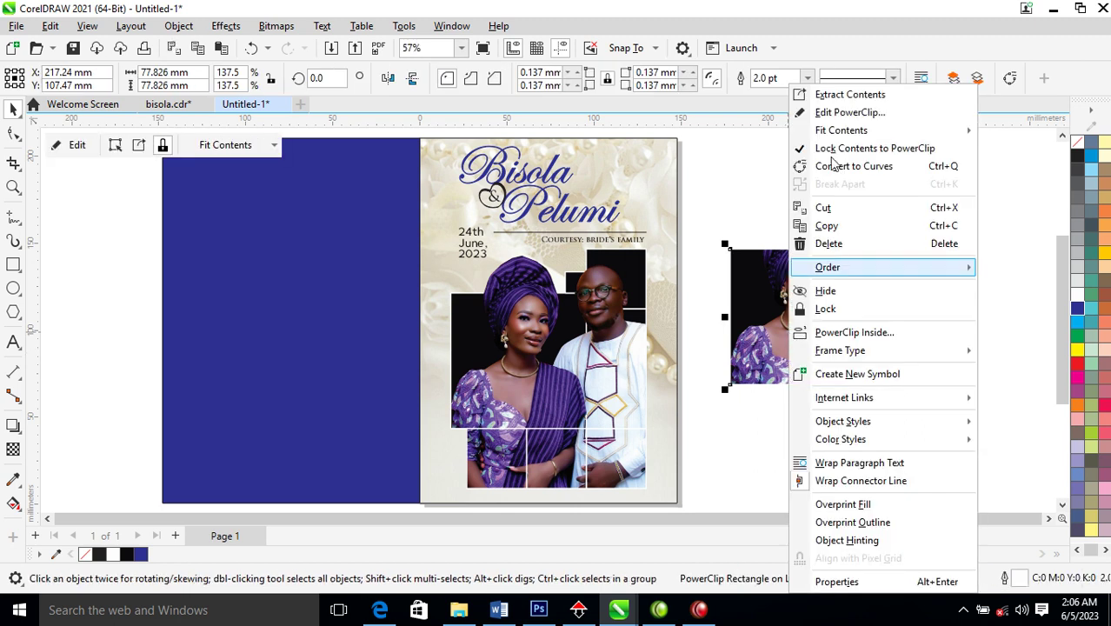
click(848, 96)
click(980, 288)
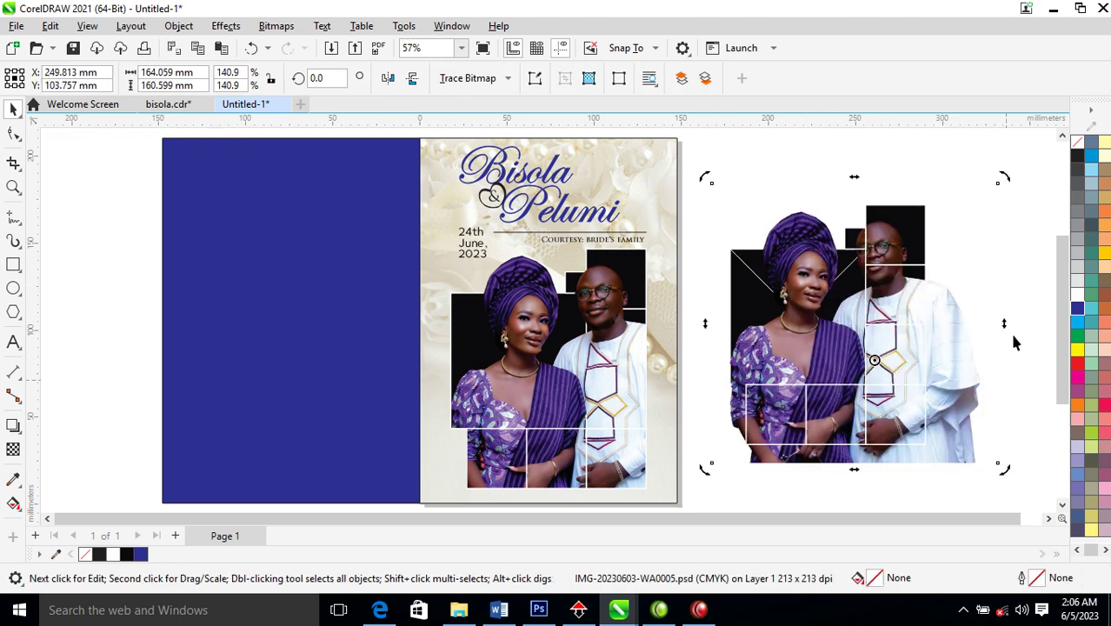
Step: PowerClip the extracted full couple photo inside the dark blue back panel
click(971, 380)
drag(971, 380, 379, 362)
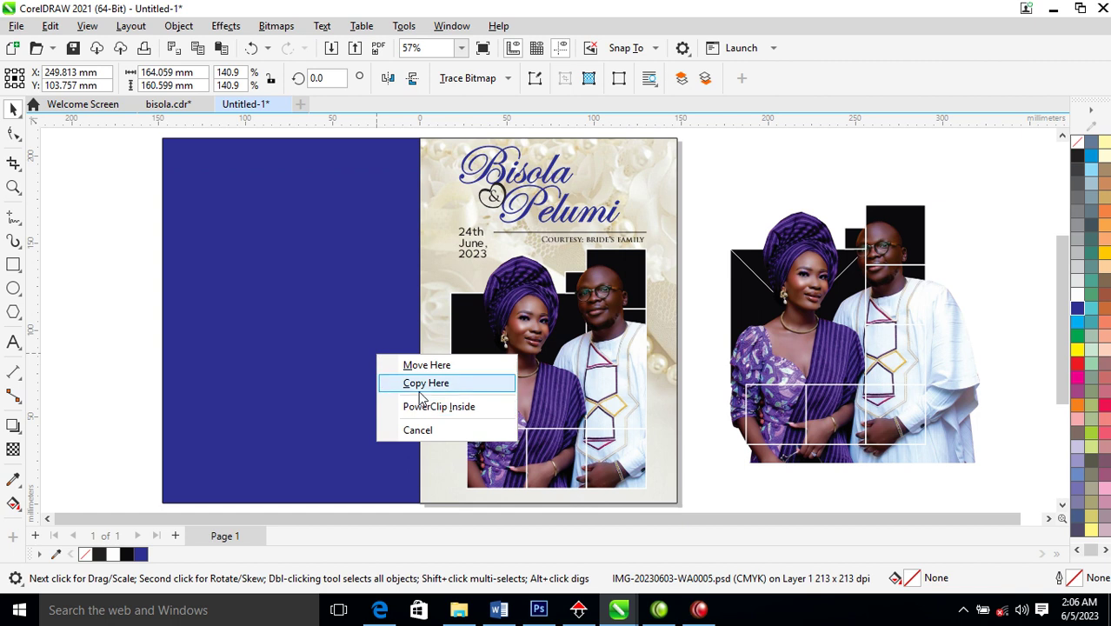
click(414, 402)
Step: Shrink the clipped couple photo to about 111 mm wide and place it in the back panel's lower-left corner
ctrl+click(291, 271)
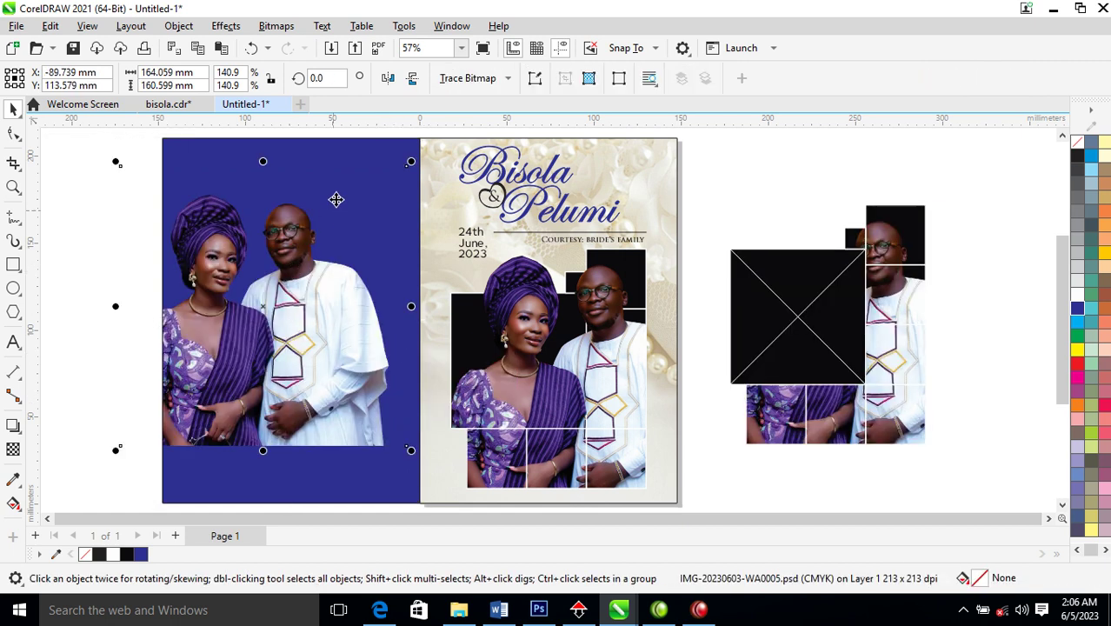
drag(408, 165, 365, 254)
drag(269, 350, 287, 436)
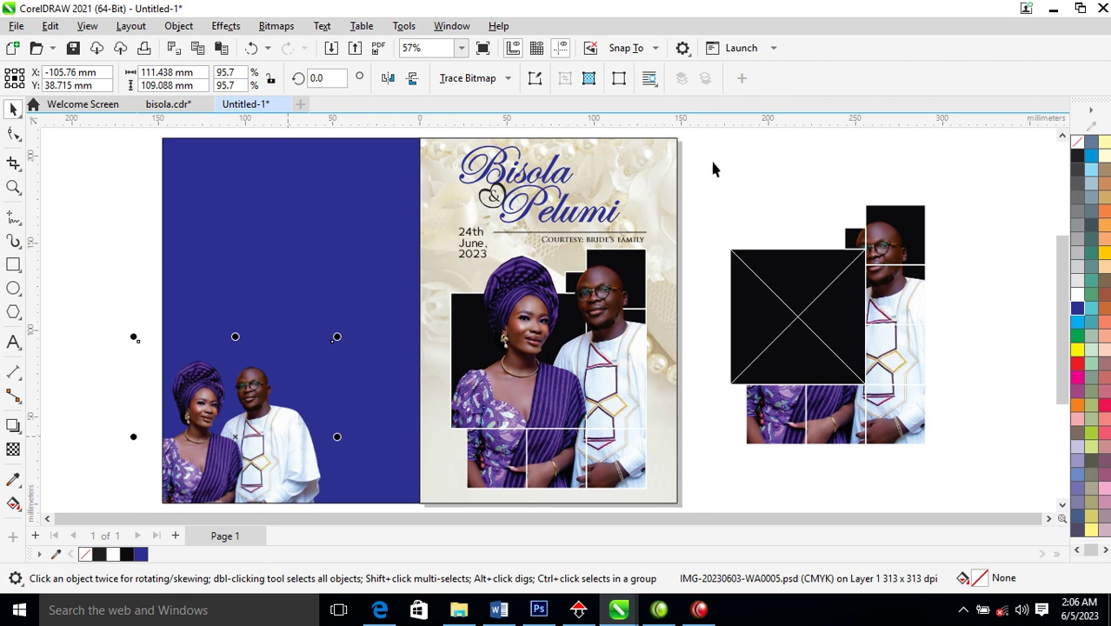
Step: Copy the courtesy line onto the blue back panel and replace its wording with "Thanks For Coming"
drag(581, 247, 309, 254)
right_click(309, 254)
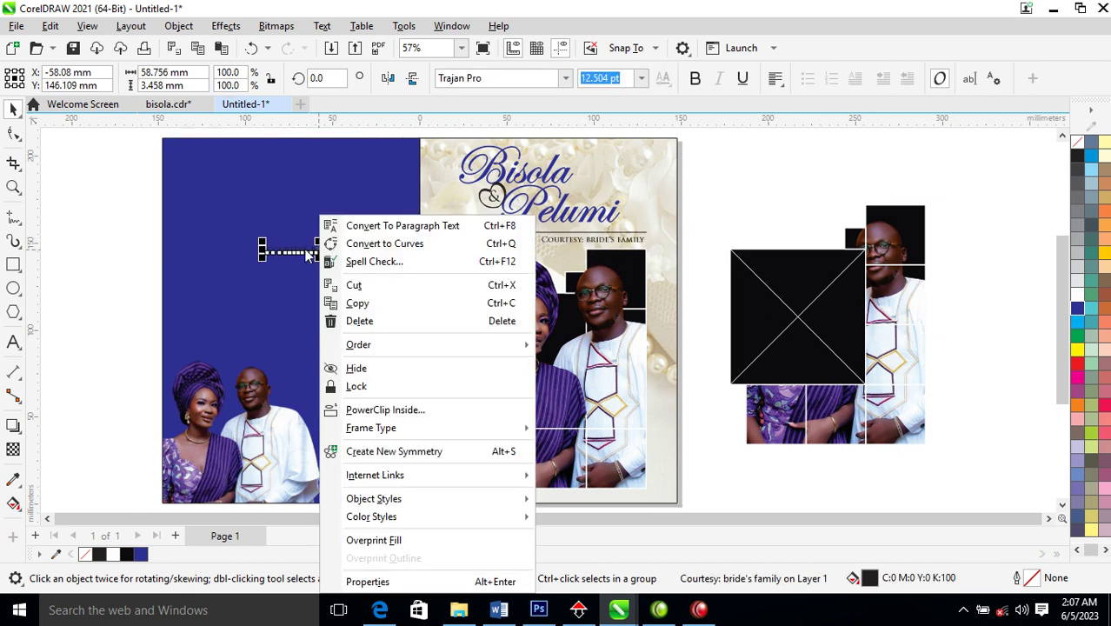
key(Escape)
double_click(305, 250)
key(ctrl+a)
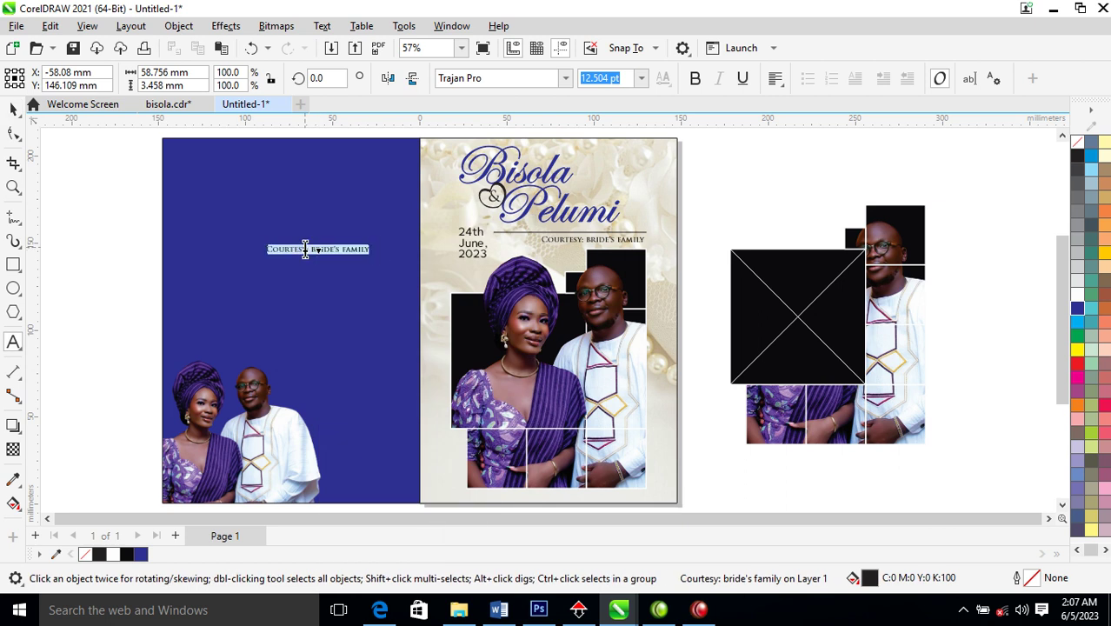
key(BackSpace)
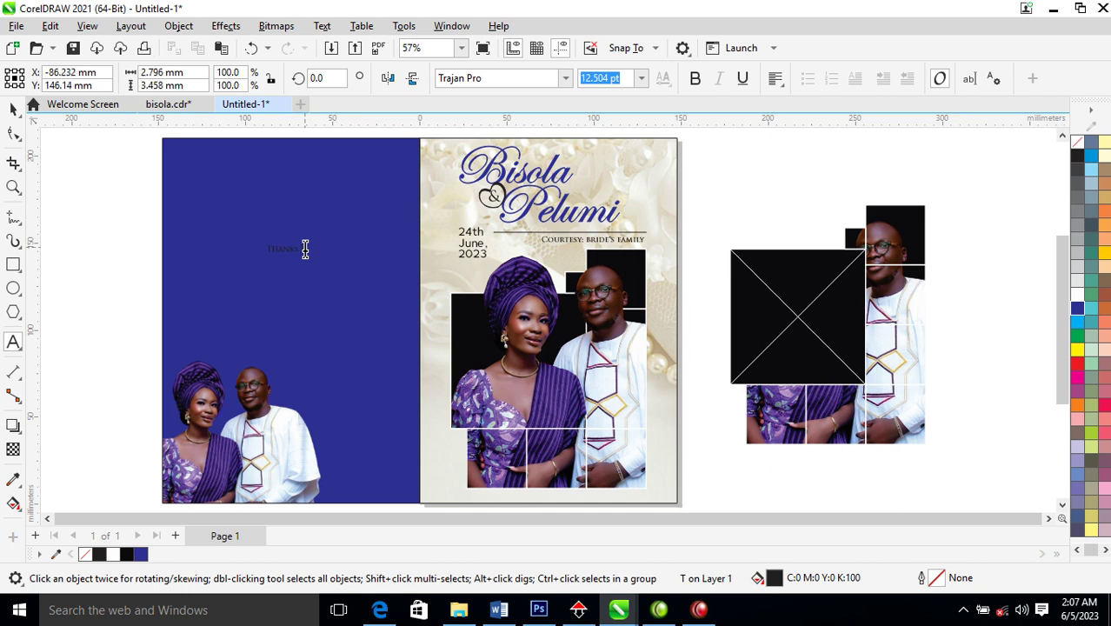
text(Thanks For C)
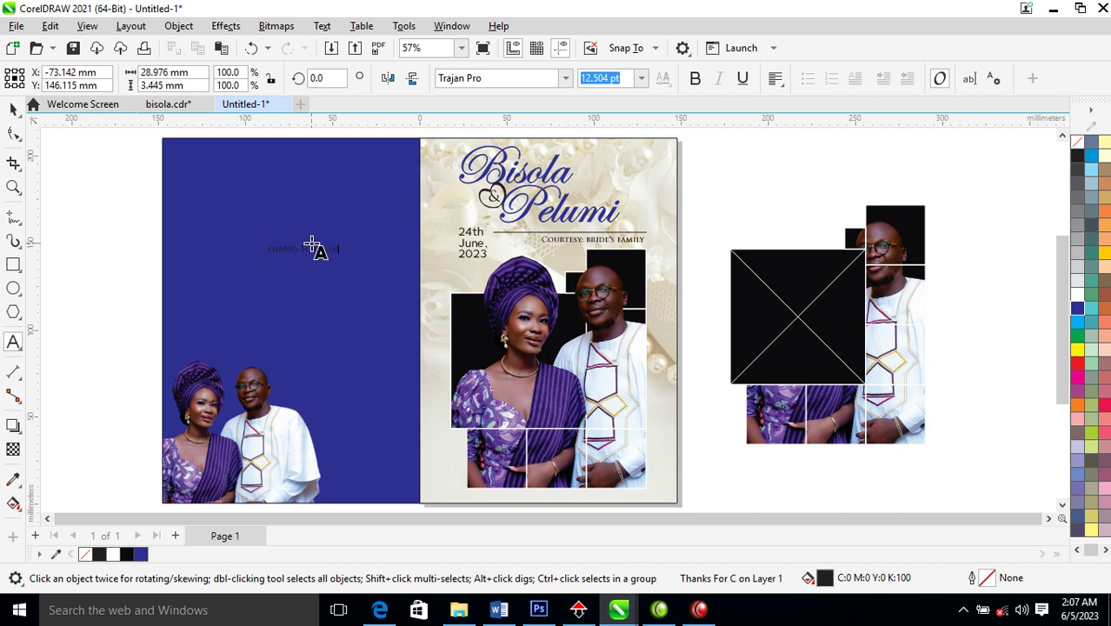
text(oming)
key(ctrl+space)
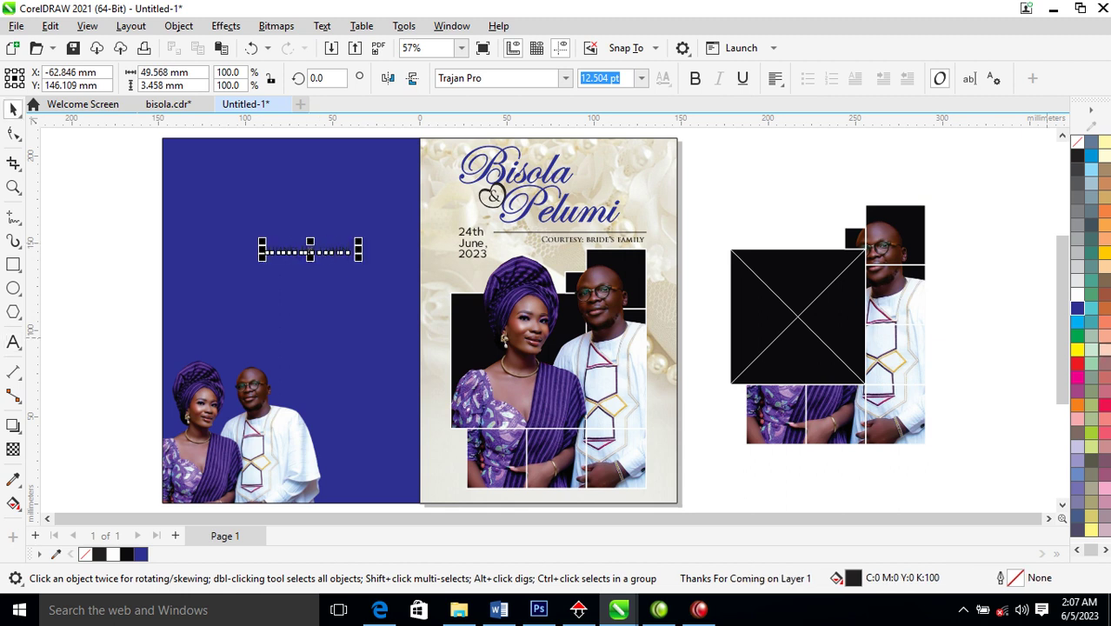
Step: Apply a white fill and white outline to the "Thanks For Coming" text
click(1078, 299)
right_click(1078, 298)
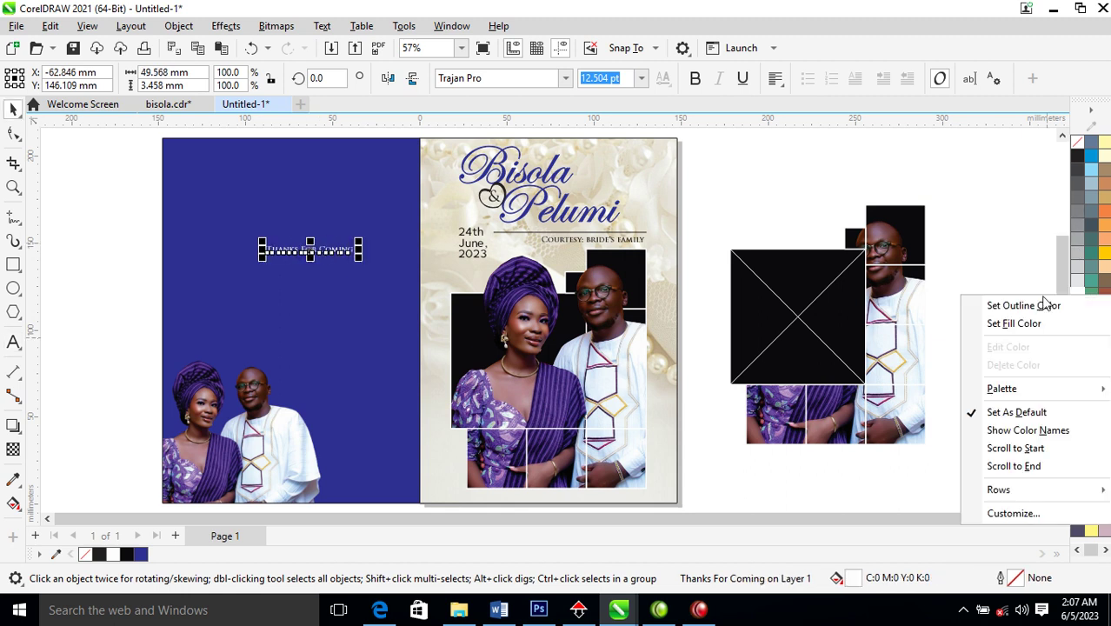
key(Escape)
Step: Break the thank-you text into separate words and set an enlarged "Coming" beneath "Thanks For"
key(z)
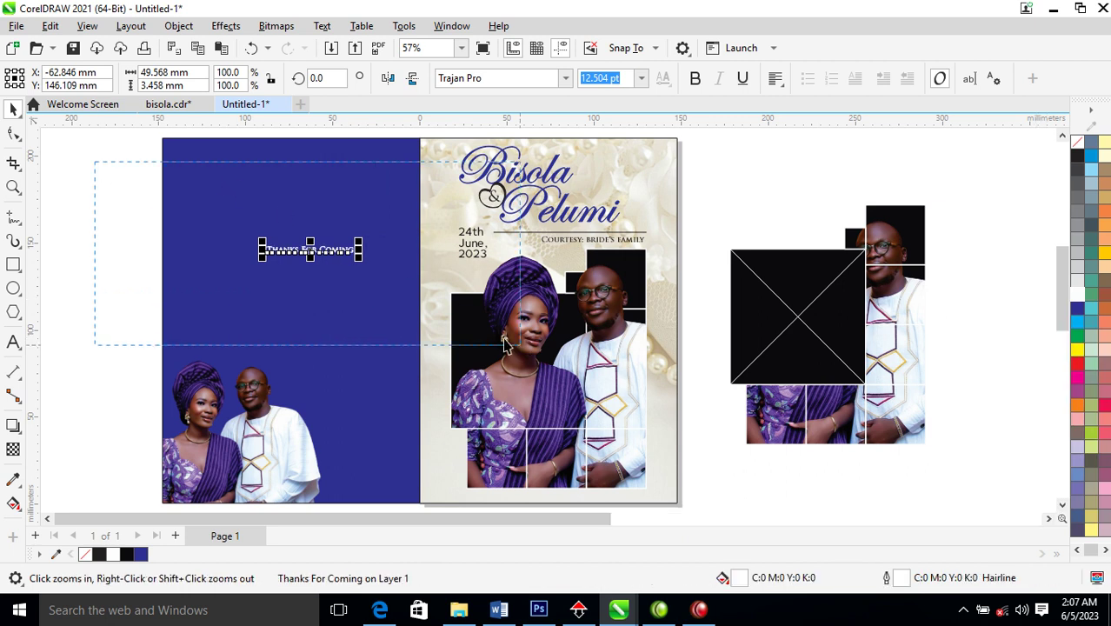
click(311, 254)
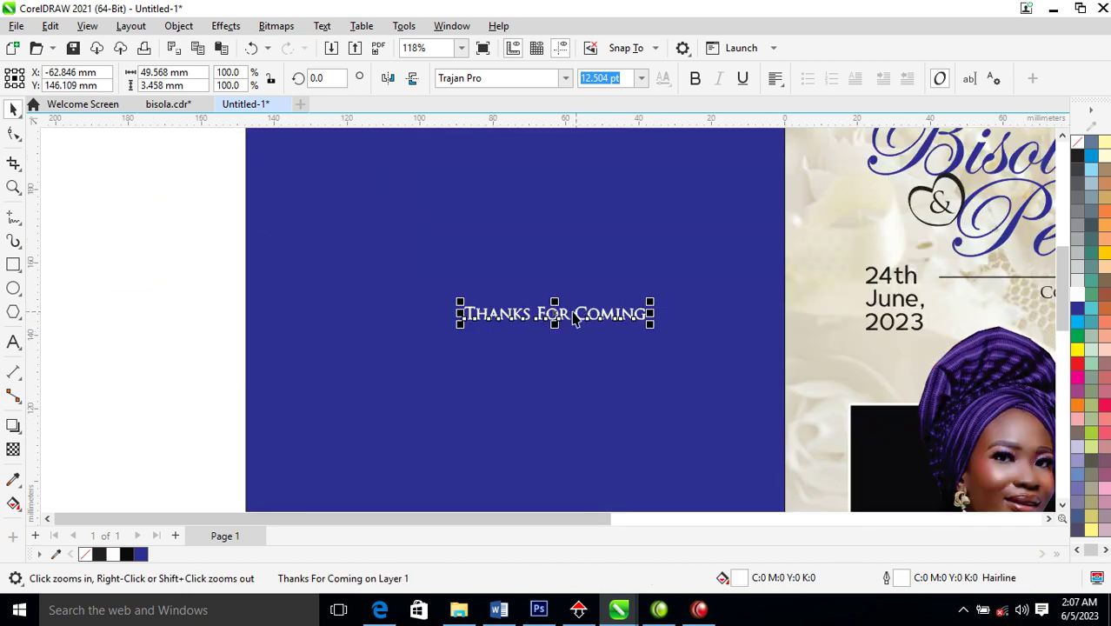
key(ctrl+k)
drag(615, 323, 620, 397)
Step: Select the two-line thank-you text and enlarge it together to about 67 mm wide
drag(416, 245, 684, 401)
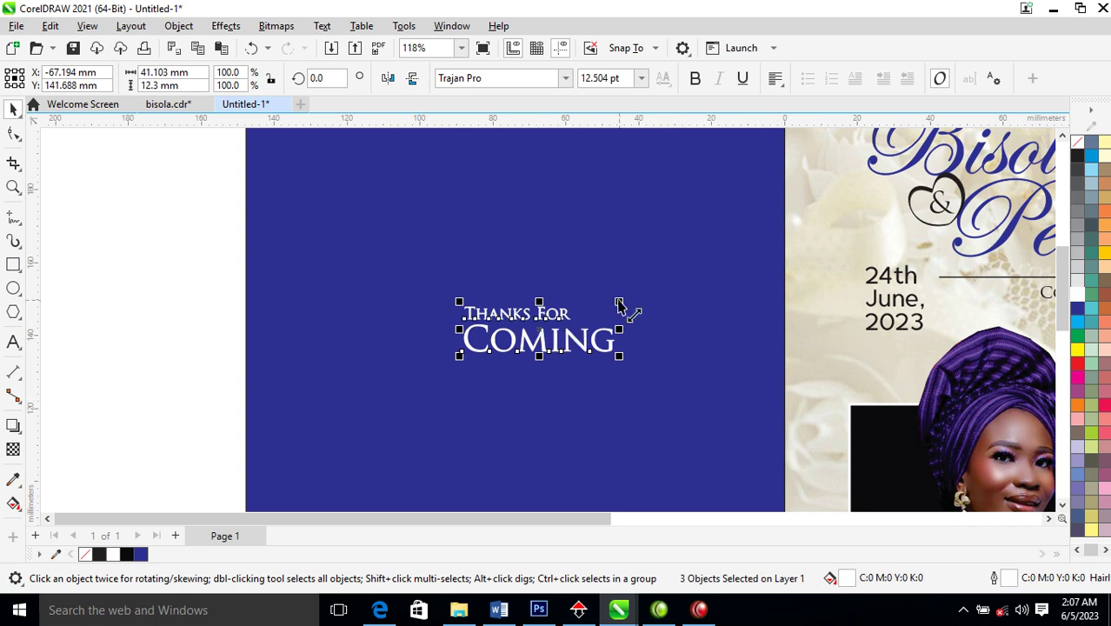
shift+click(718, 264)
drag(112, 241, 602, 405)
drag(630, 305, 679, 295)
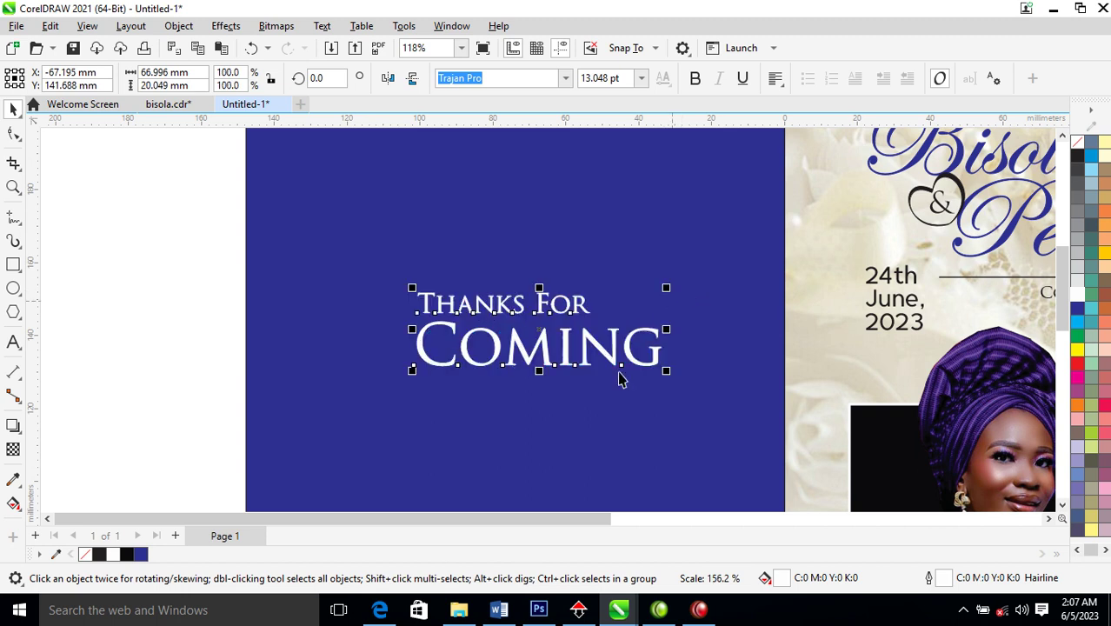
Step: Center the thank-you text horizontally and vertically on the blue back panel
click(588, 204)
key(c)
key(e)
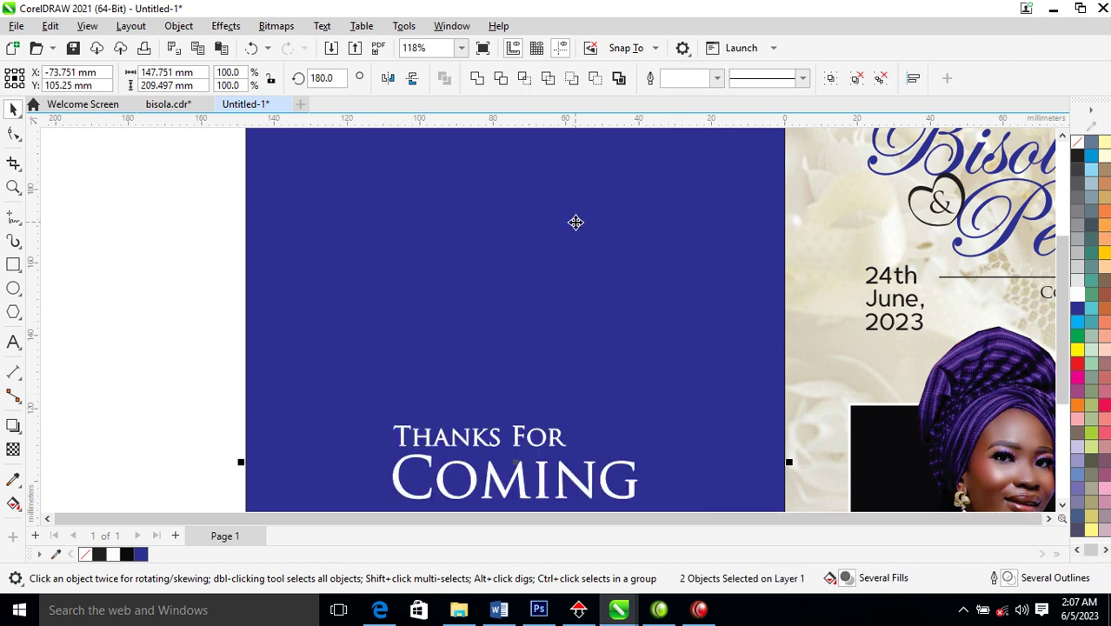
Step: Delete the leftover collage copy from outside the page
key(F4)
click(701, 177)
drag(701, 159, 999, 491)
key(Delete)
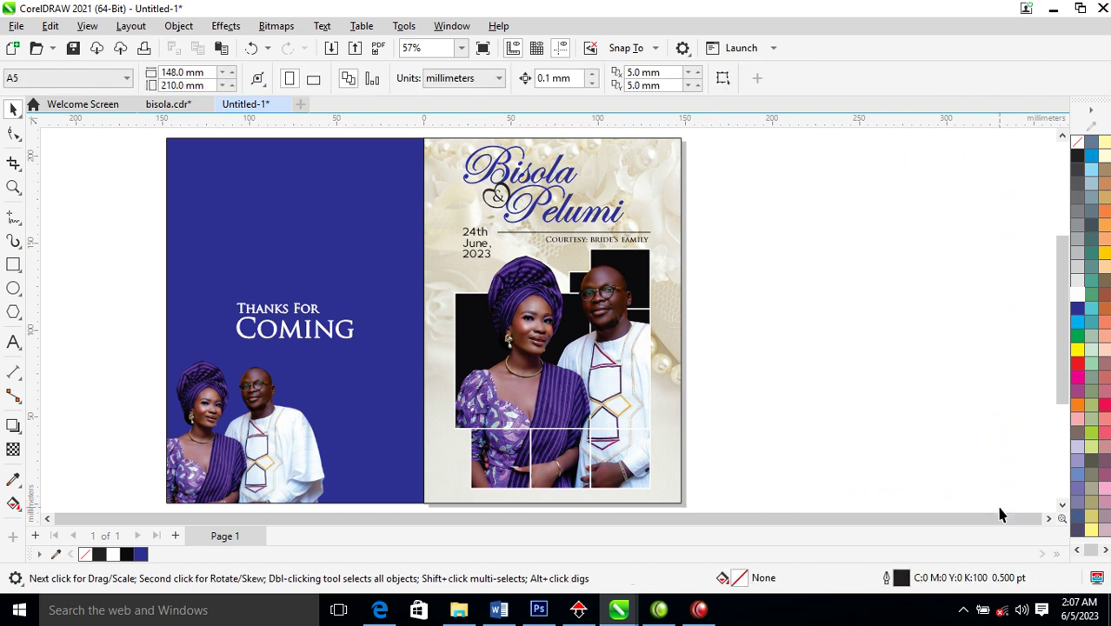